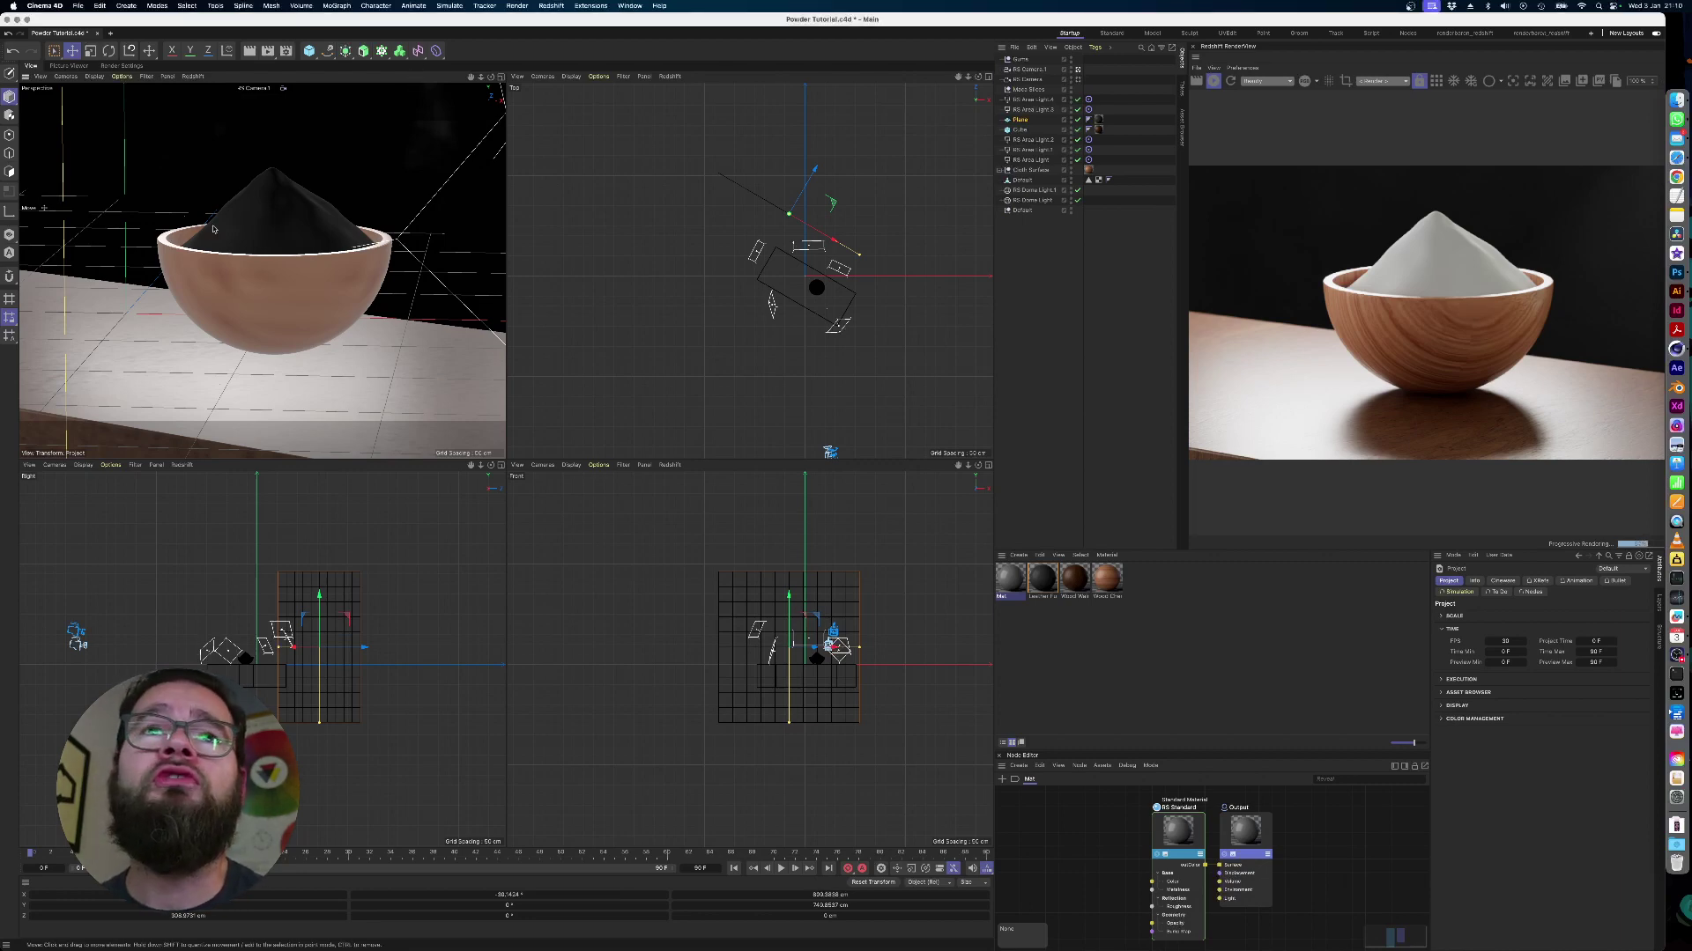
# Select the powder mound in the bowl and examine its dense mesh up close
pyautogui.click(271, 199)
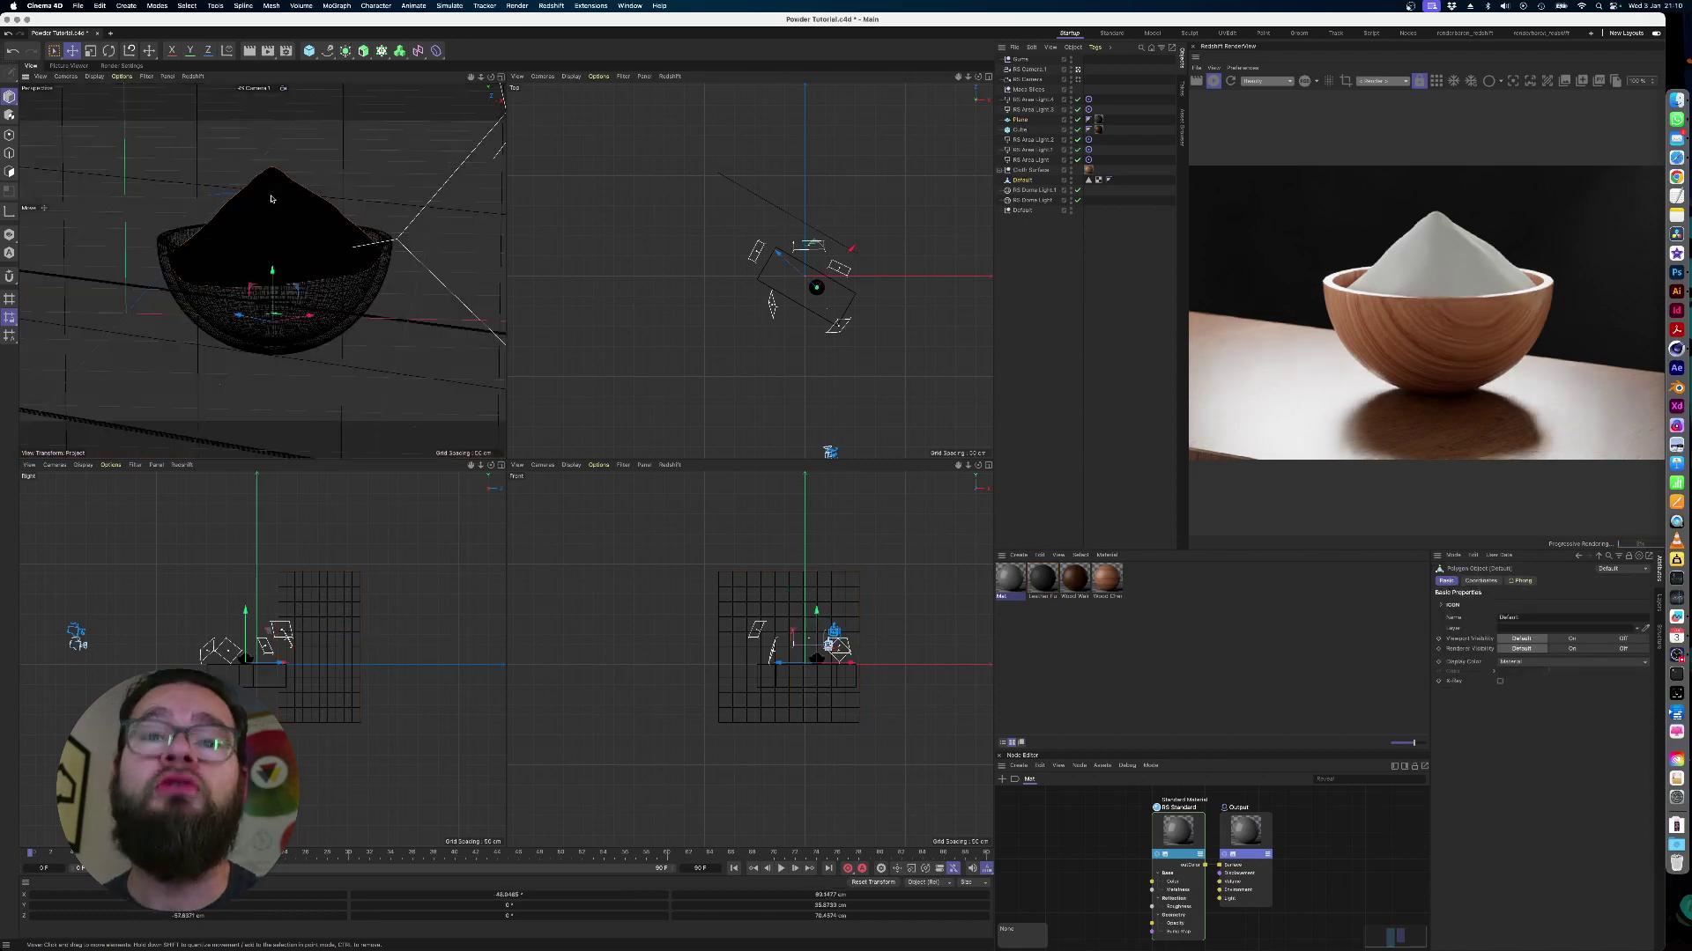
pyautogui.moveTo(271, 199)
pyautogui.keyDown('alt'); pyautogui.mouseDown(button='right')
pyautogui.moveTo(326, 208)
pyautogui.moveTo(256, 200)
pyautogui.mouseUp(button='right'); pyautogui.keyUp('alt')
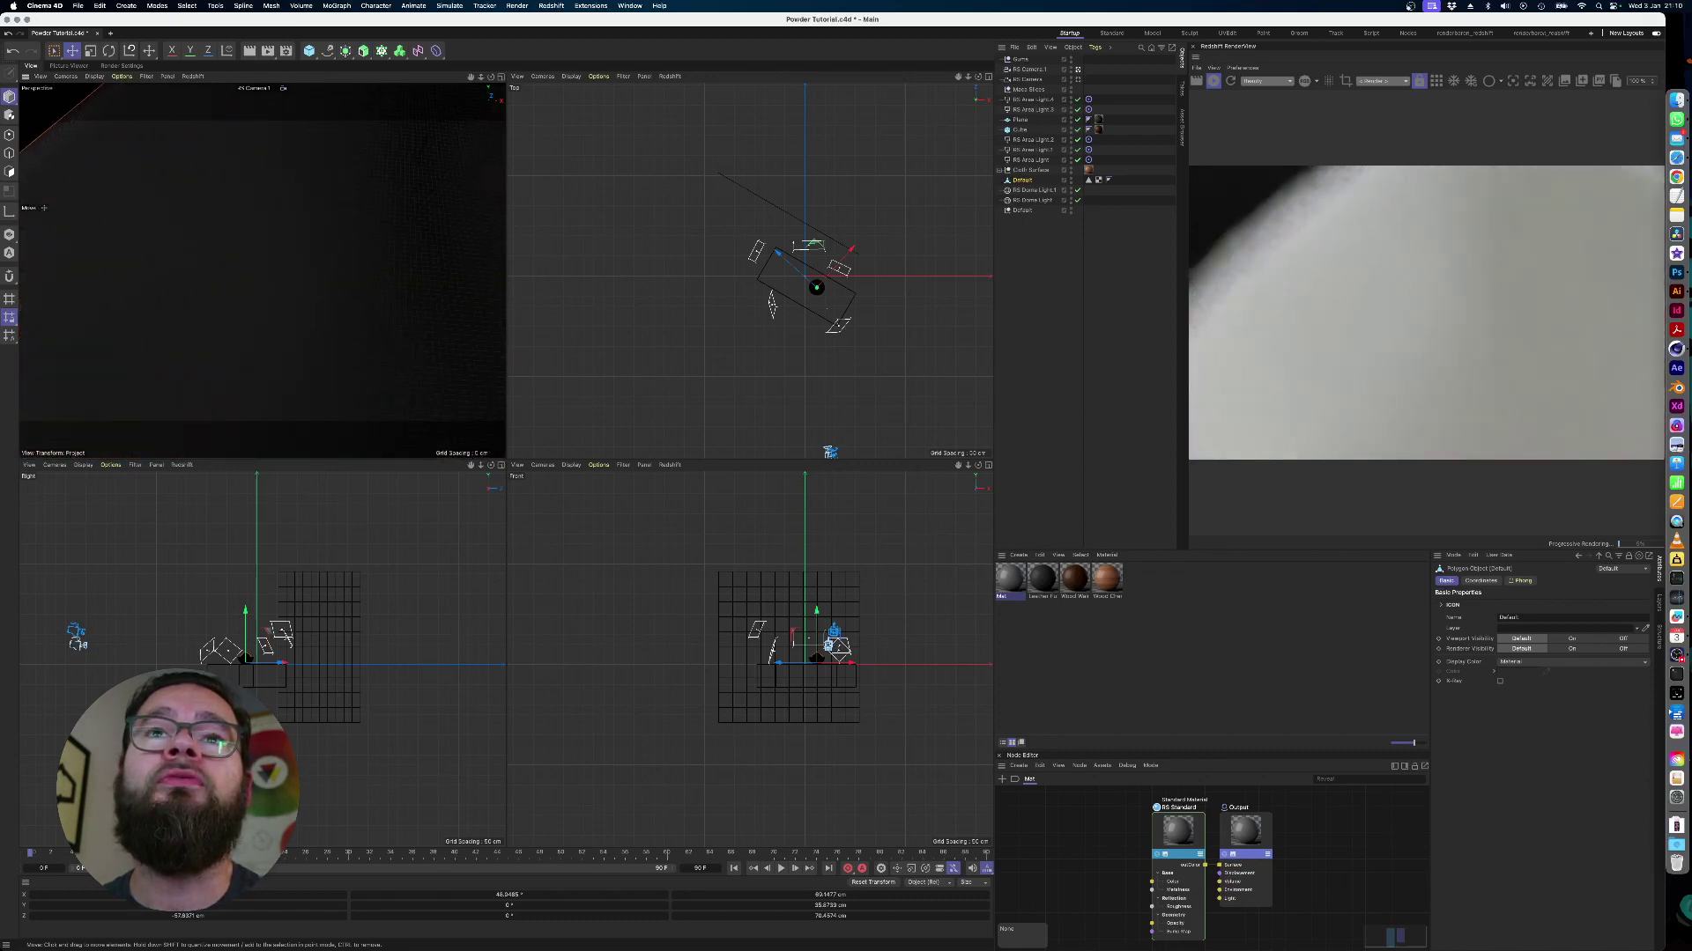
pyautogui.rightClick(344, 264)
pyautogui.click(345, 258)
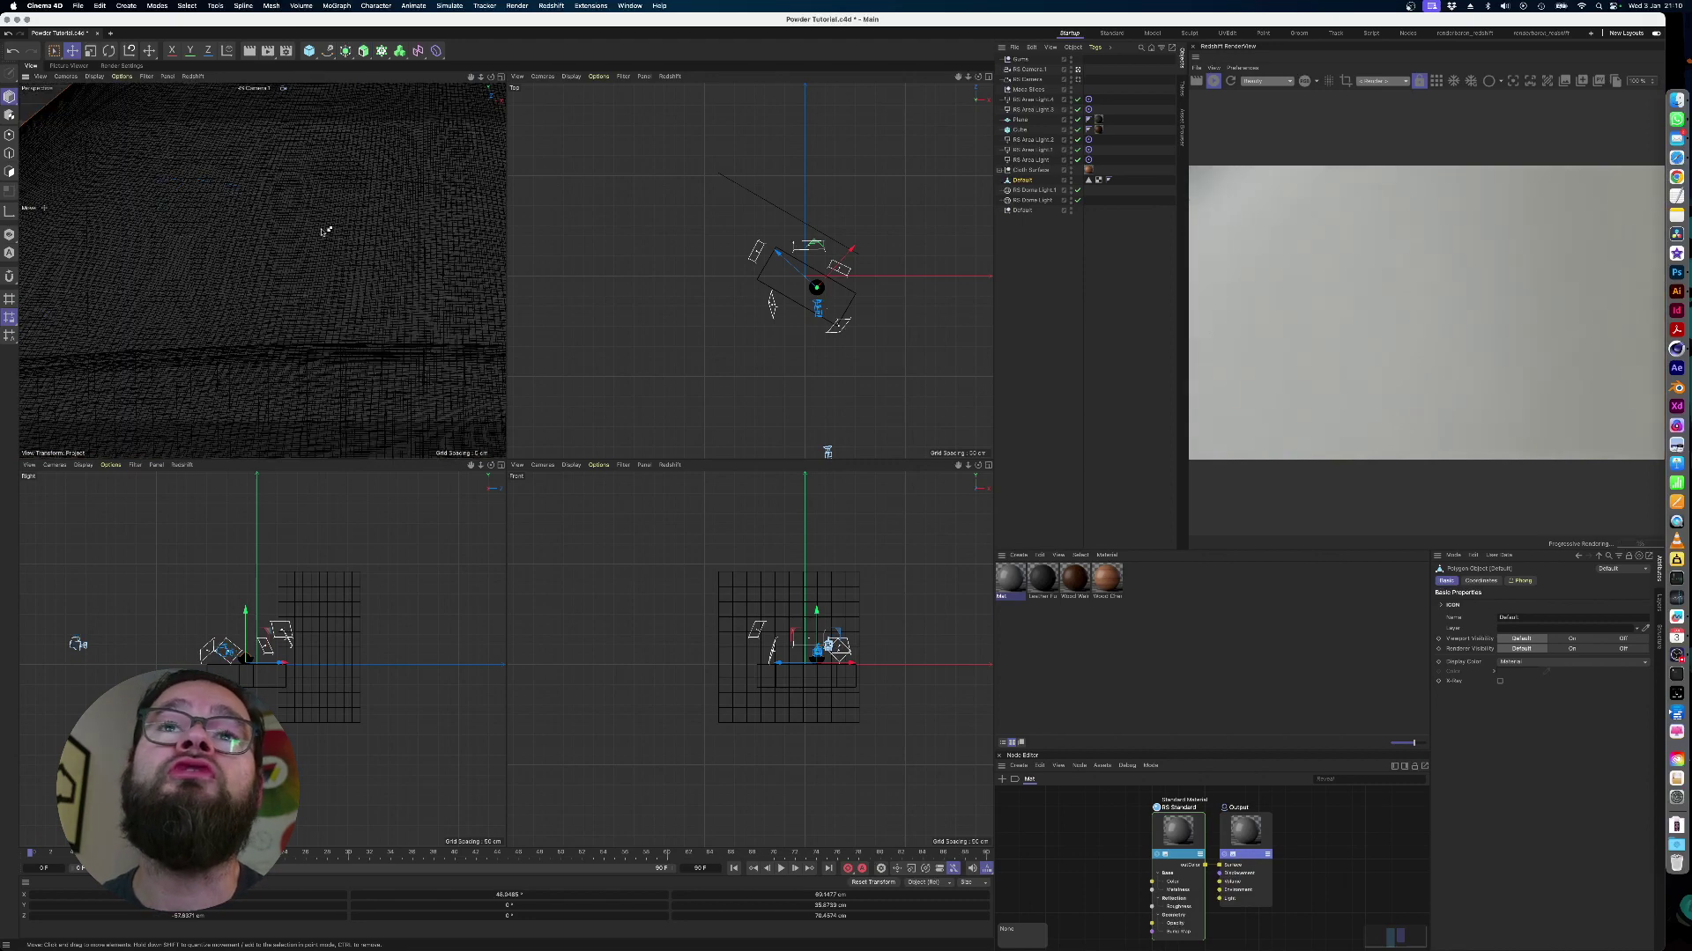
pyautogui.scroll(-10, 324, 232)
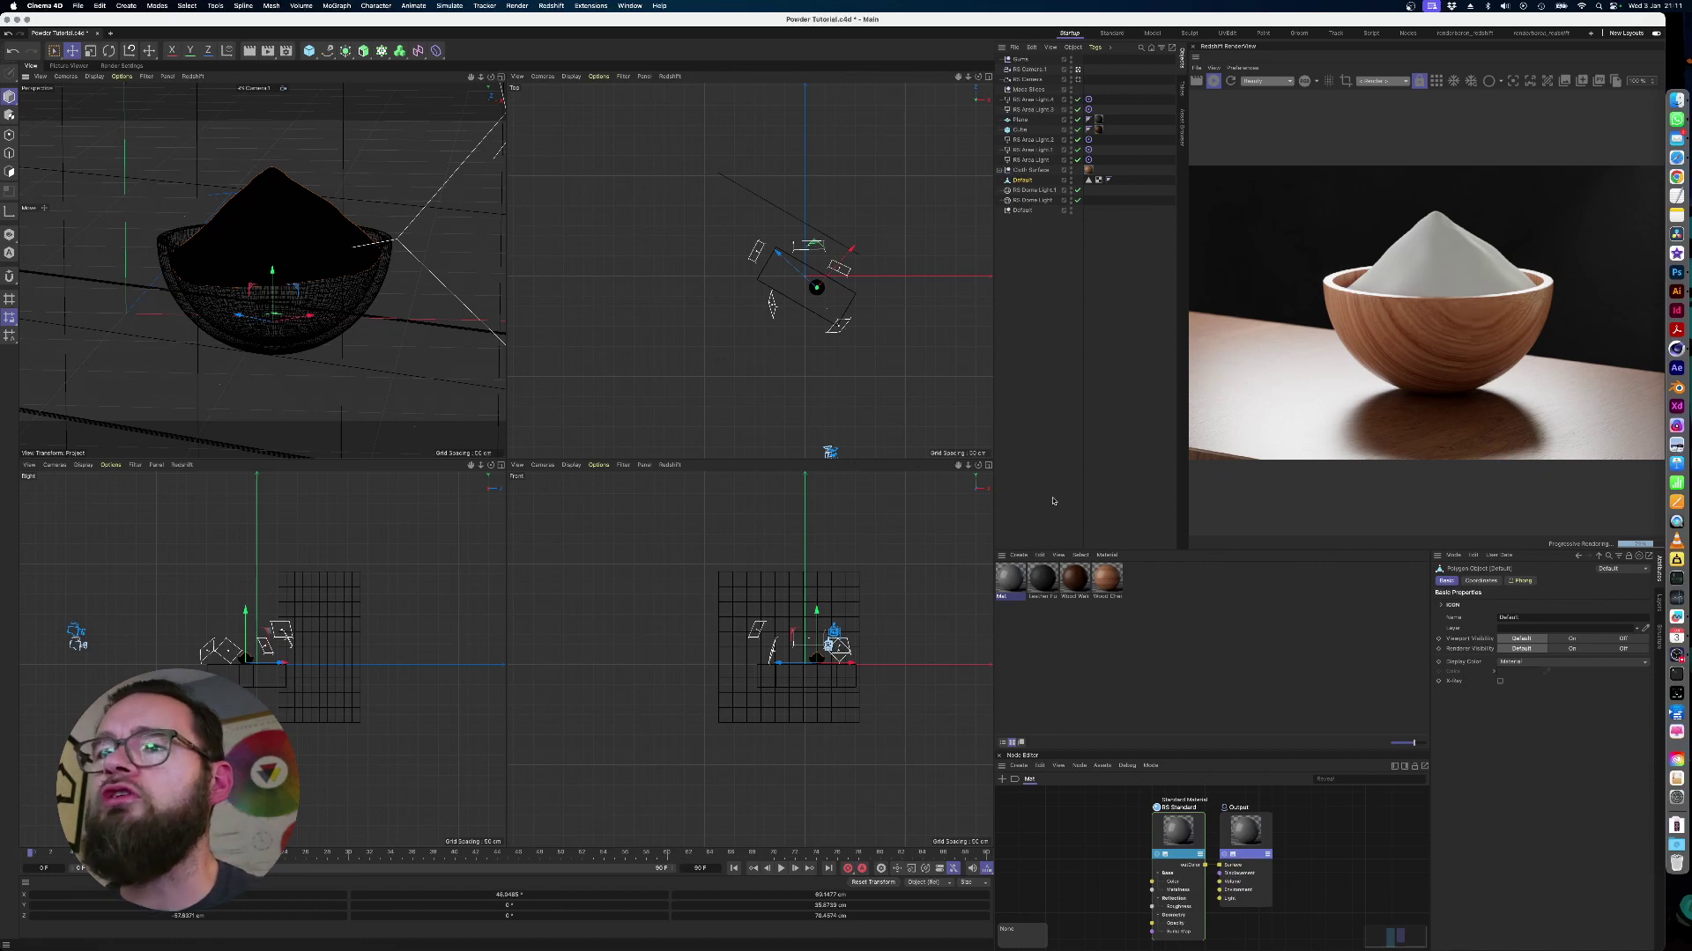
# Create a new default material, remove the old grey Mat material and select the new one
pyautogui.click(1019, 556)
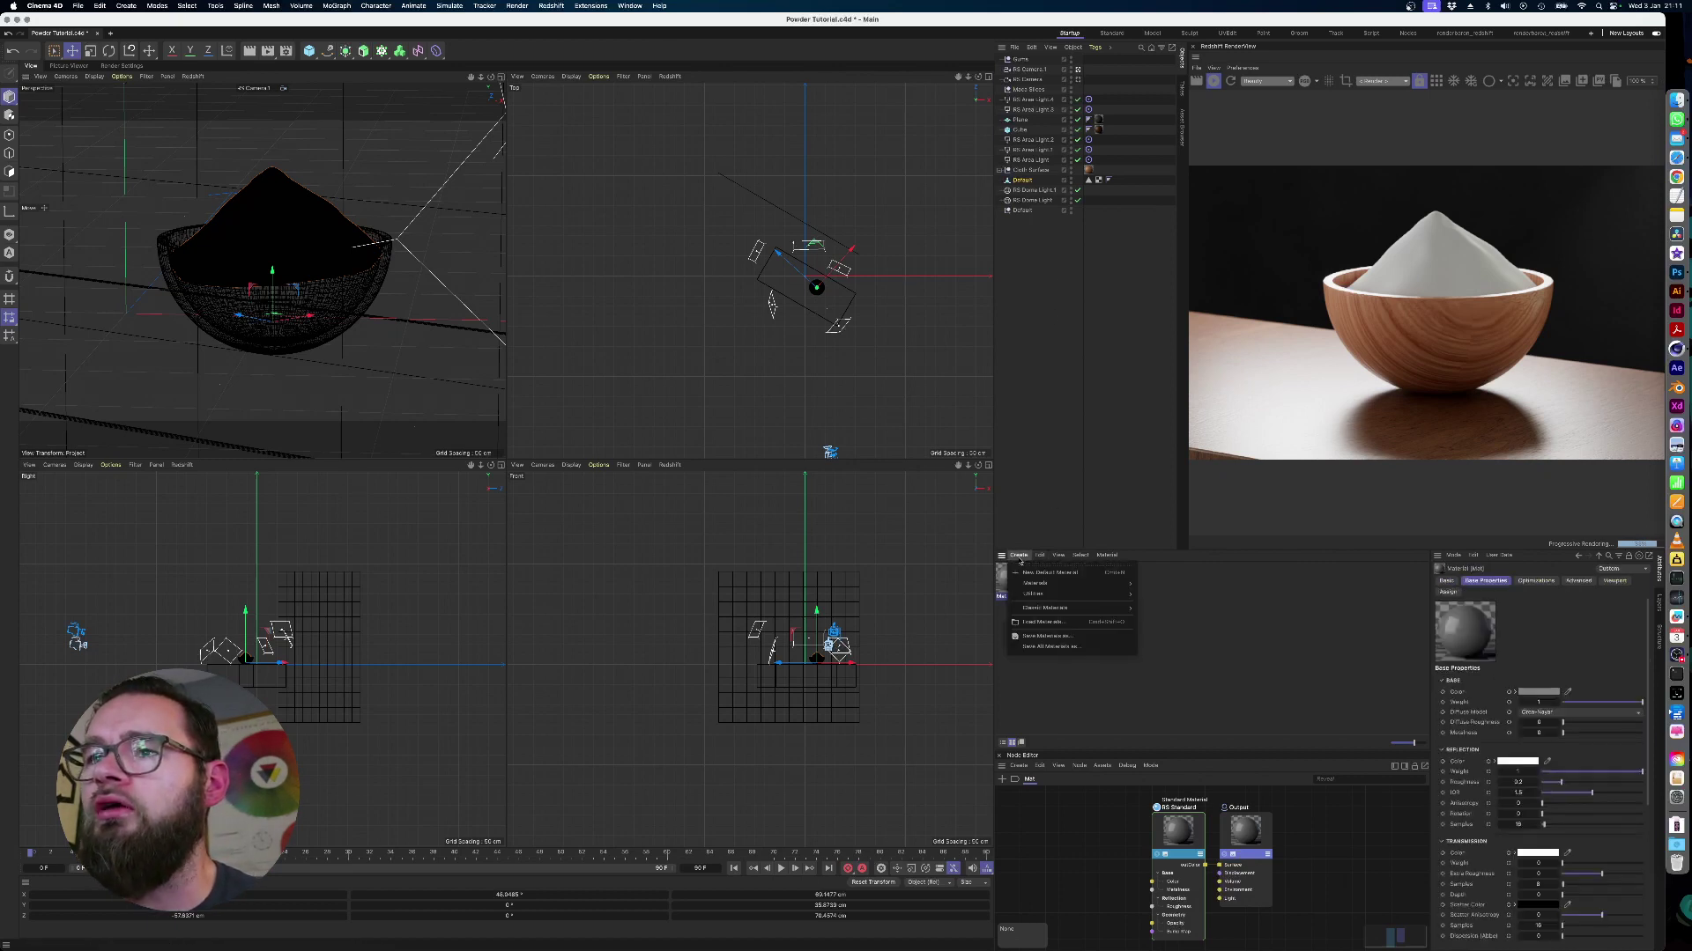
pyautogui.click(1025, 573)
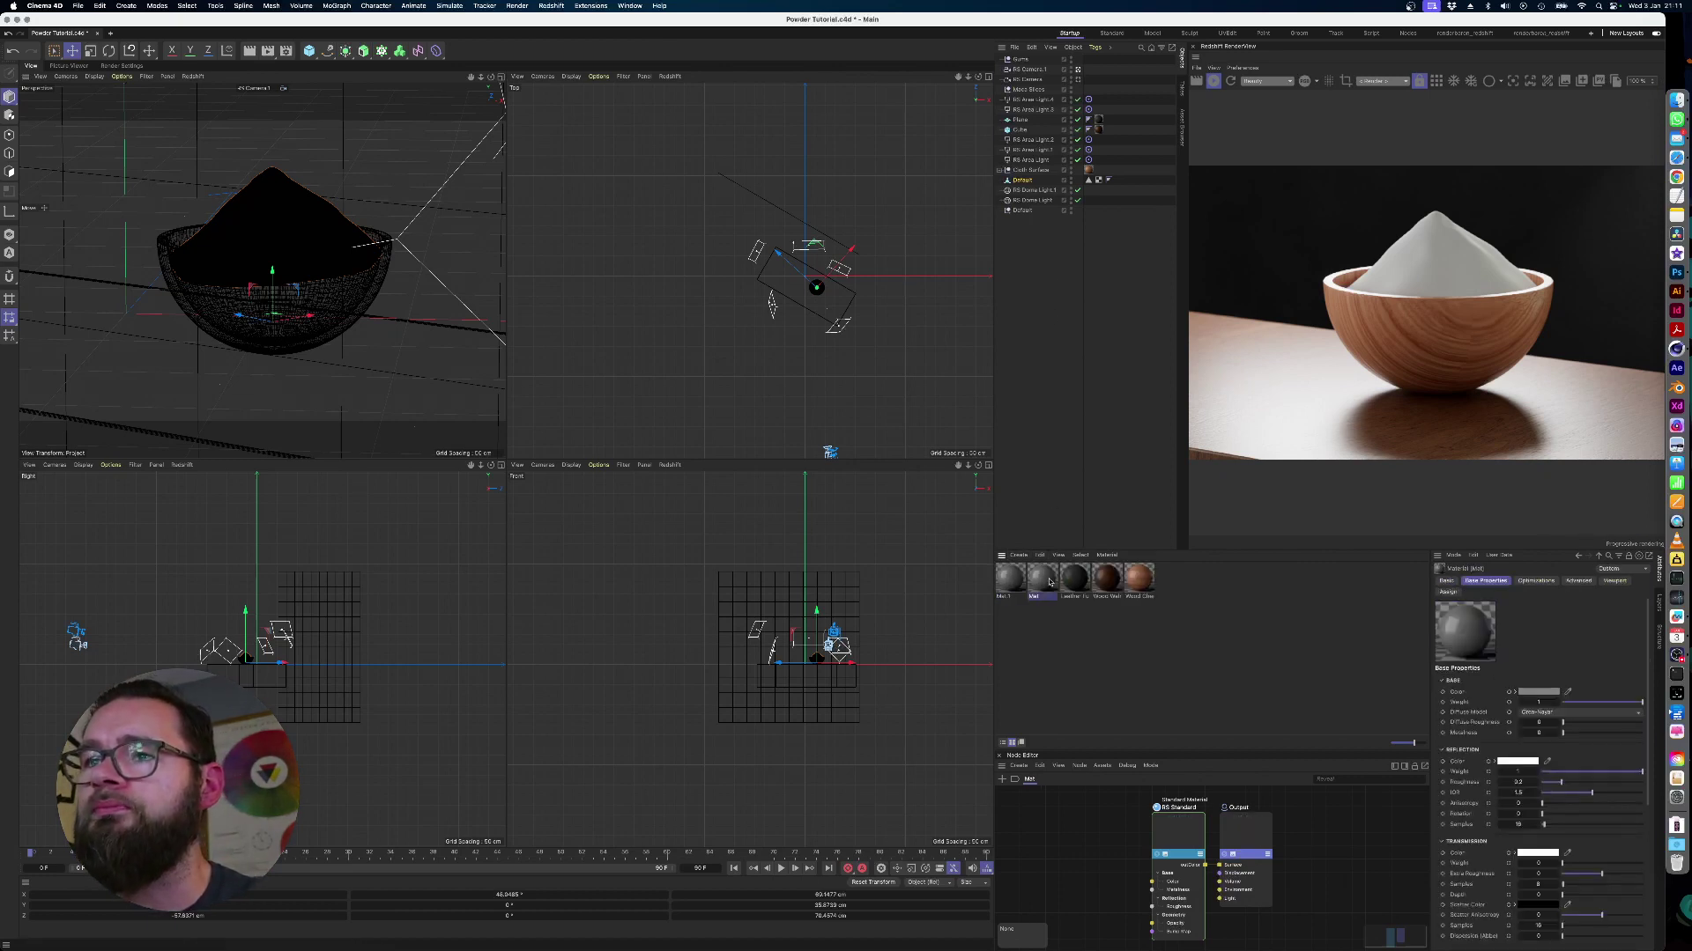
pyautogui.click(1020, 585)
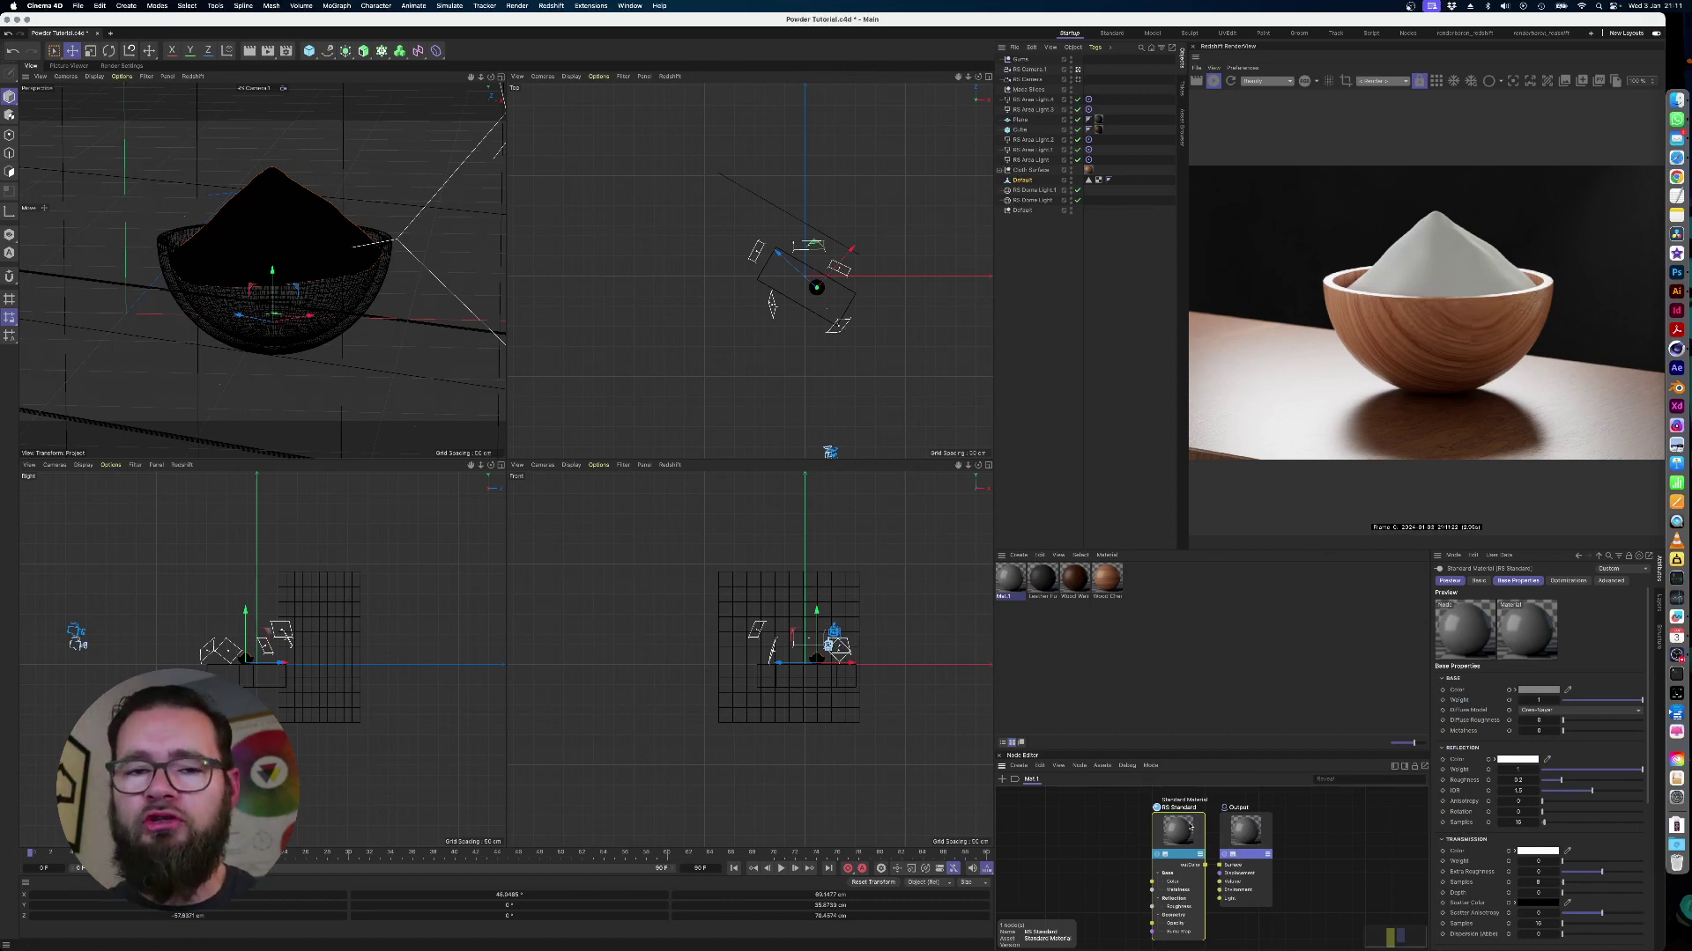
# Switch to Photoshop and examine the blackMacaPowderDiffuse.jpg powder texture
pyautogui.press('super+Tab')
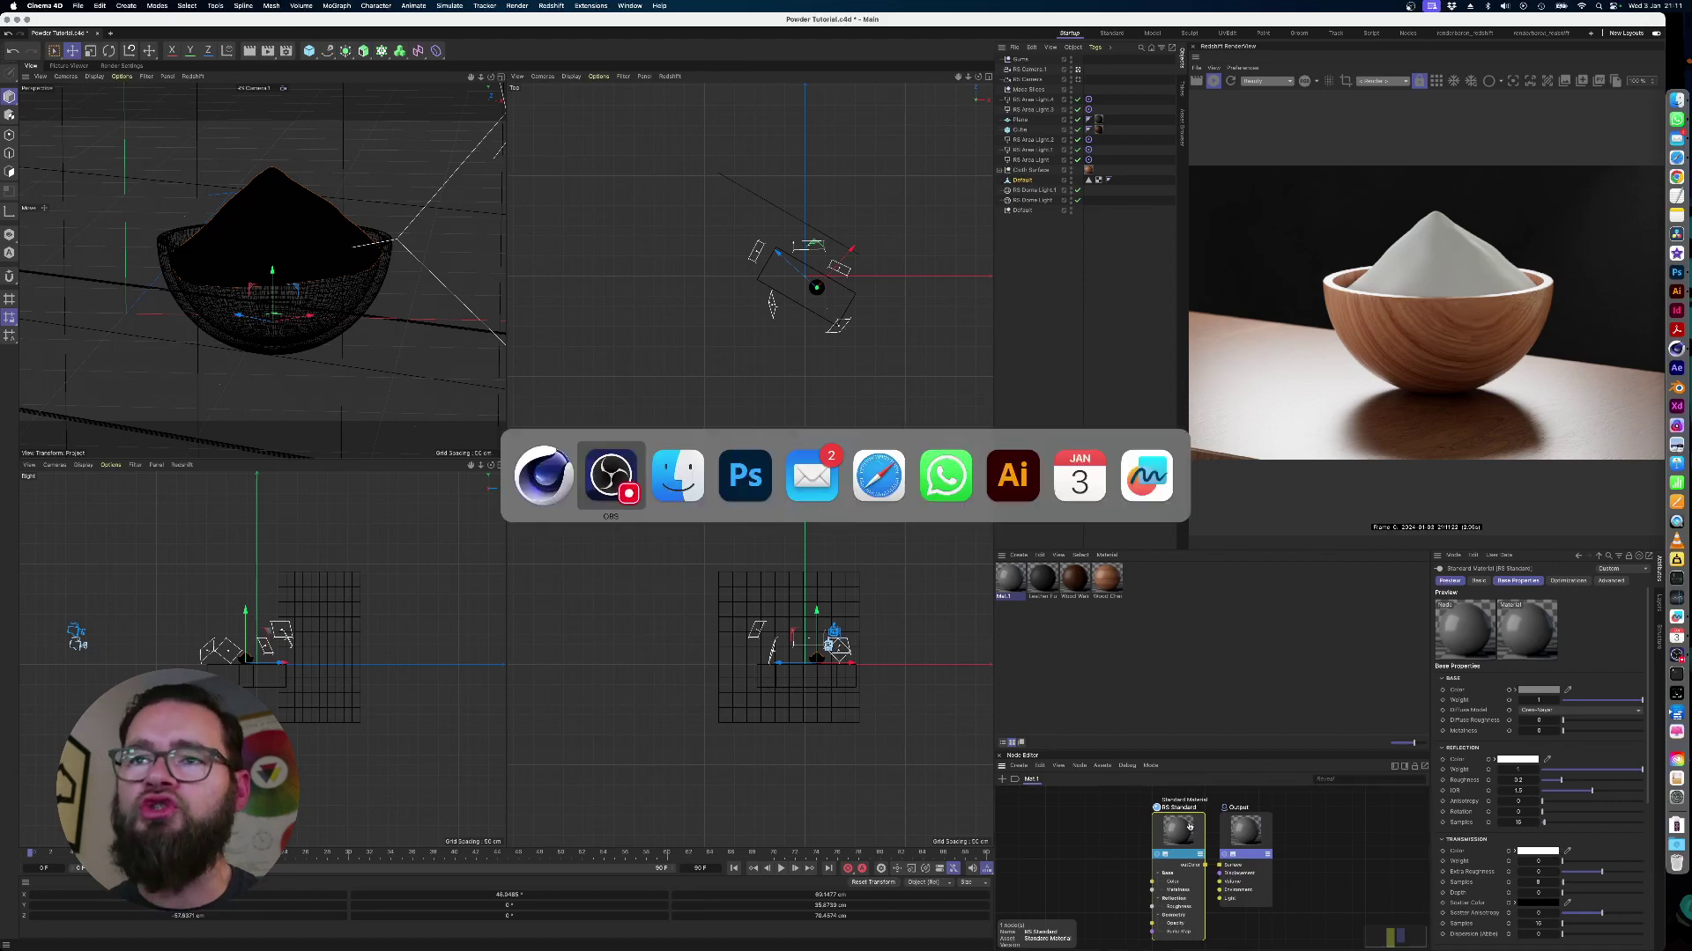
pyautogui.press('super+Tab')
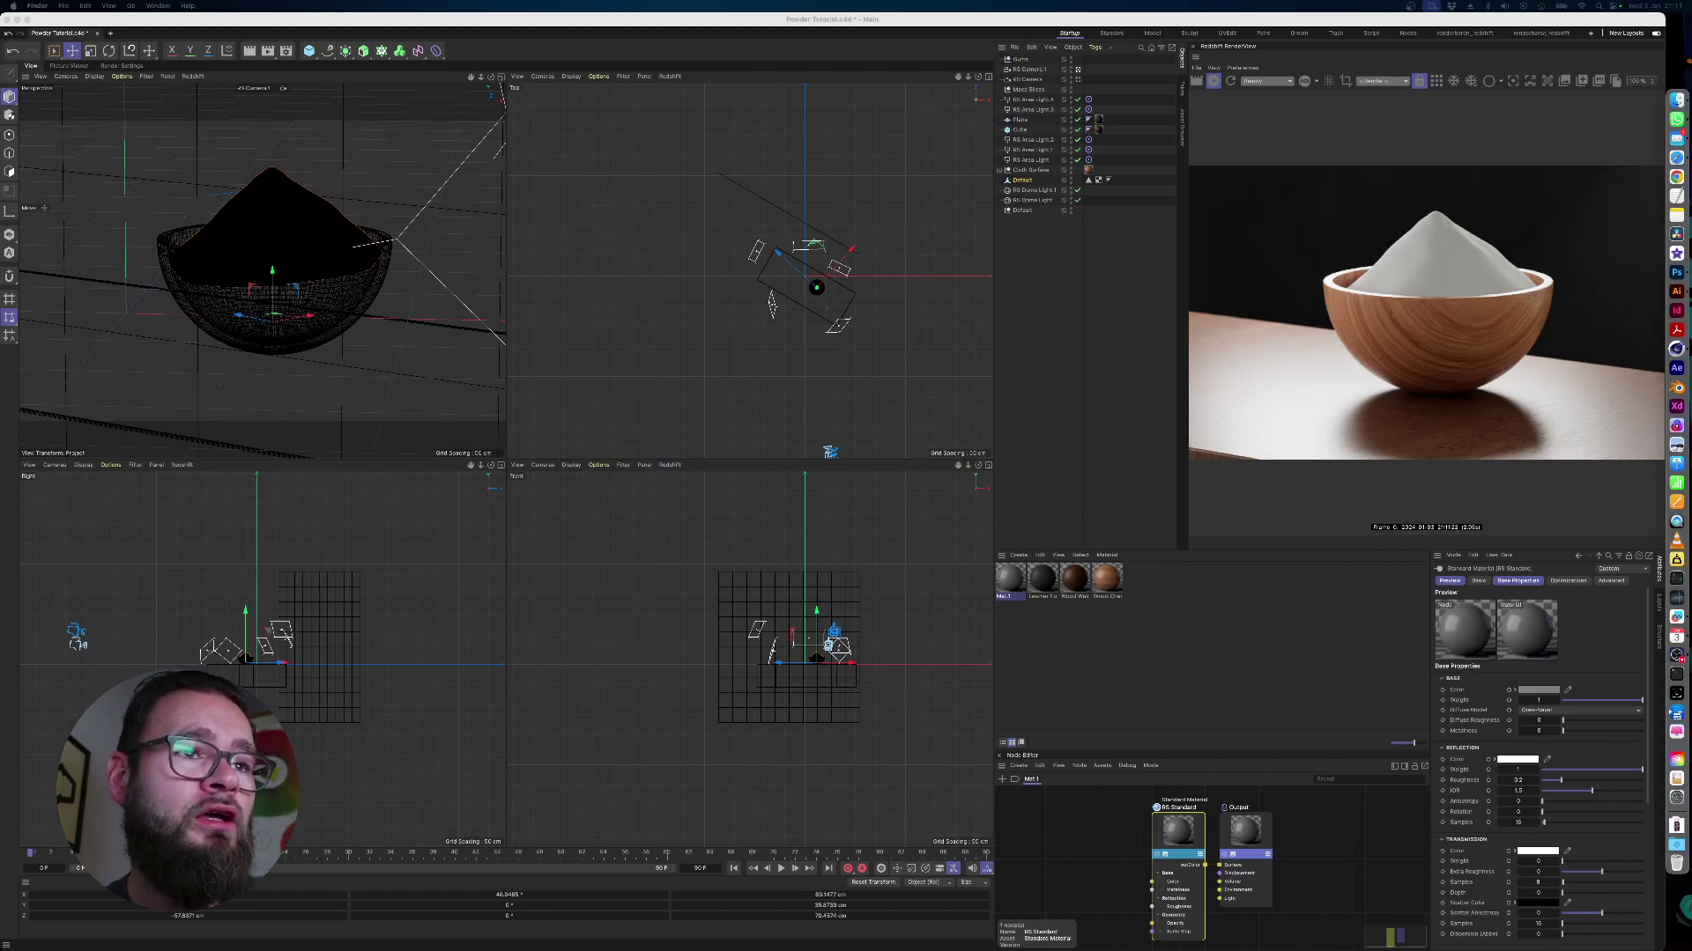
pyautogui.press('super+Tab')
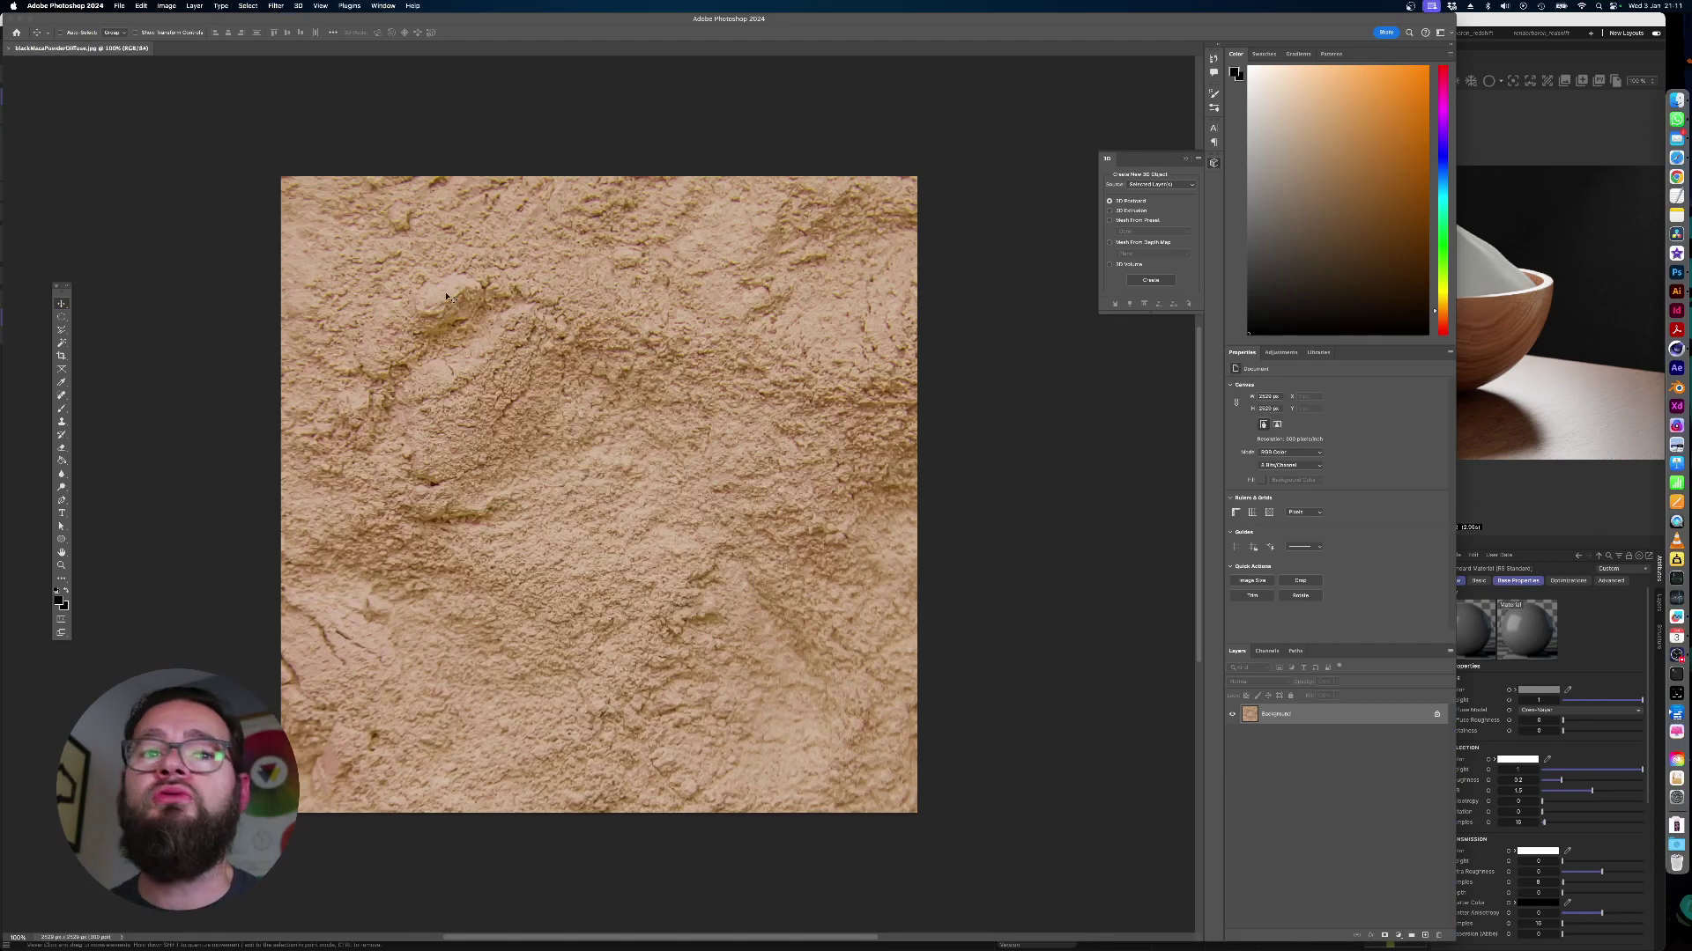
pyautogui.press('super+Tab')
pyautogui.press('Tab')
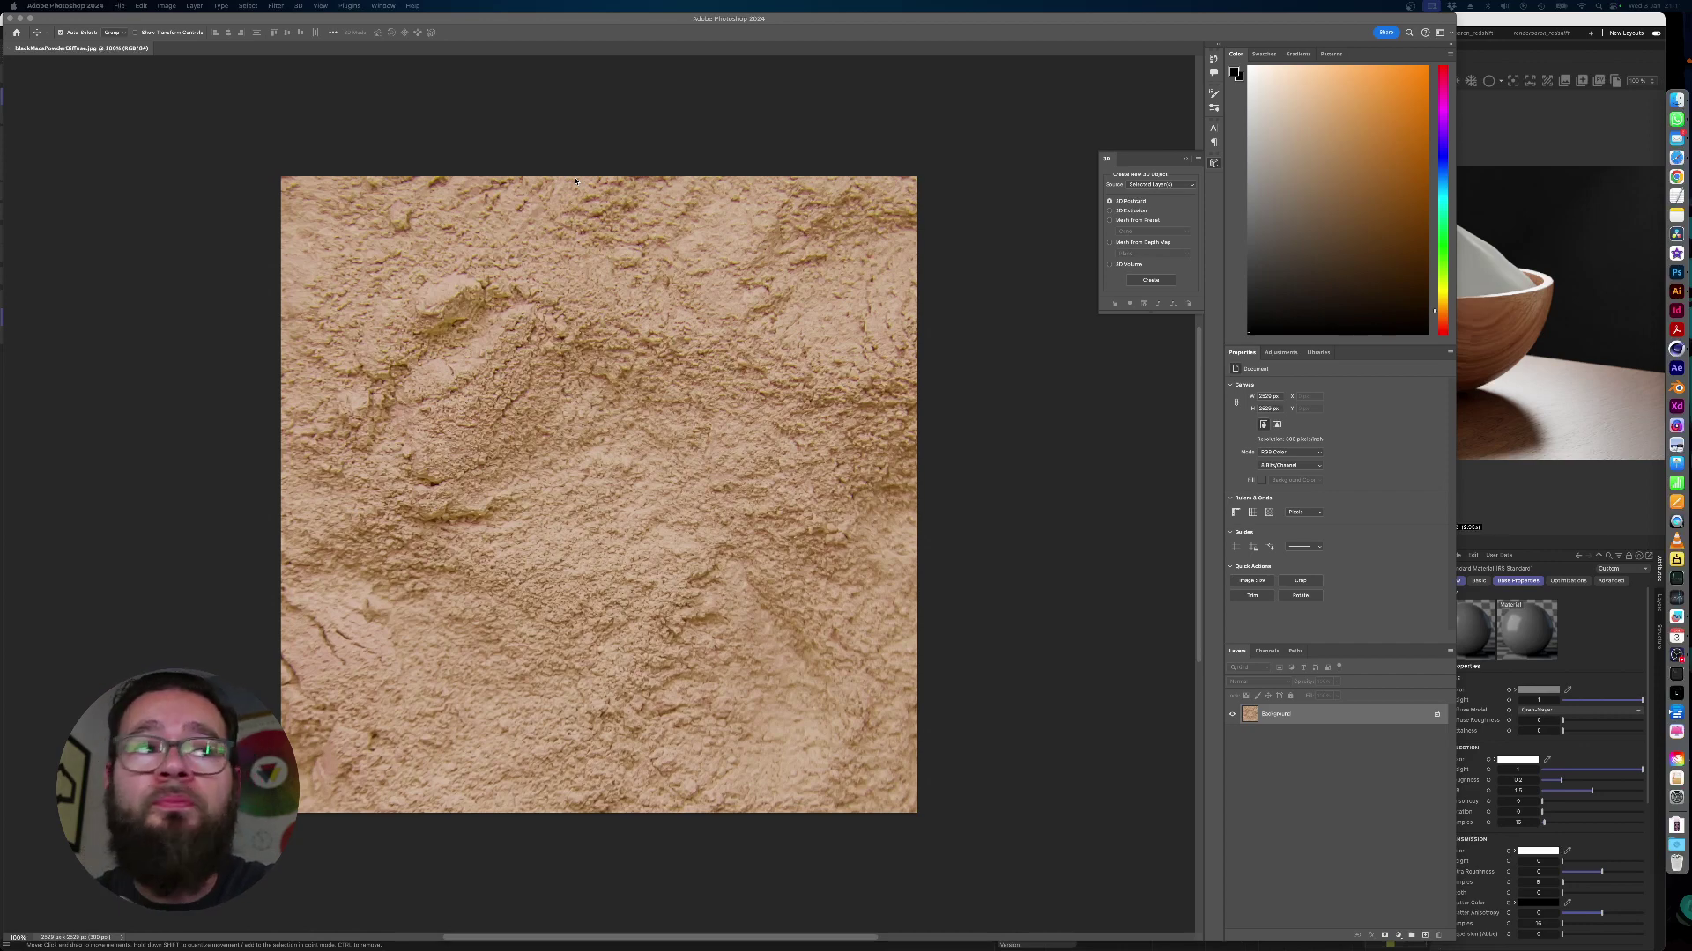
pyautogui.click(991, 150)
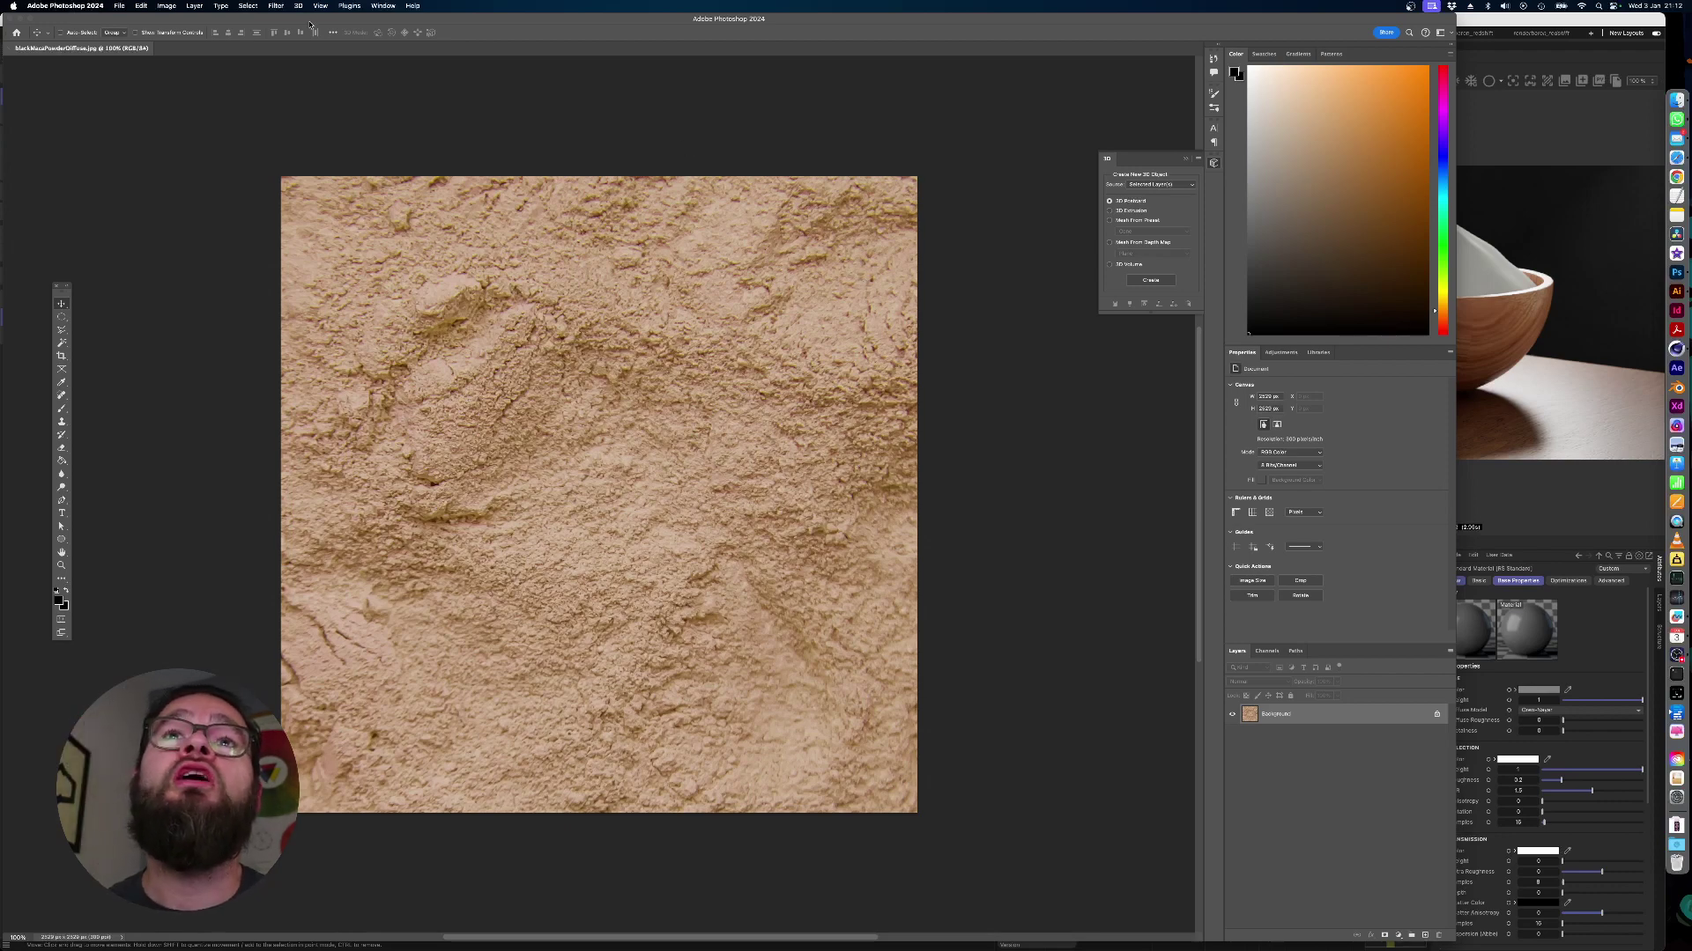
# Generate a bump (height) map from the powder diffuse image, keeping the default bump settings
pyautogui.click(277, 6)
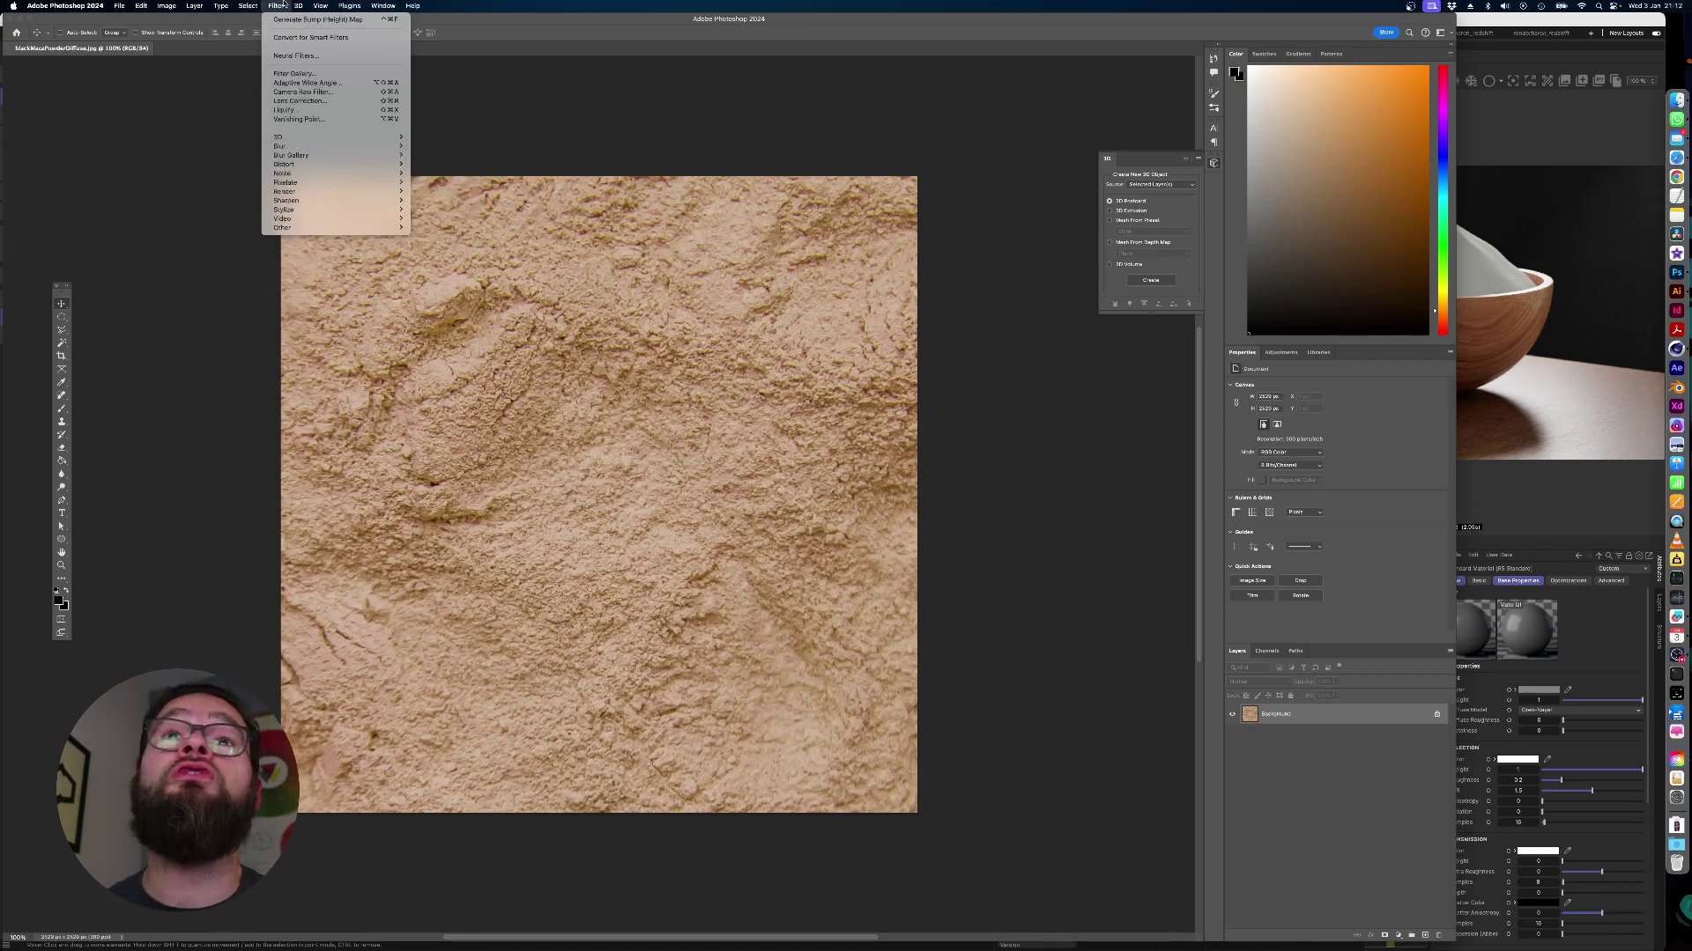
pyautogui.moveTo(379, 137)
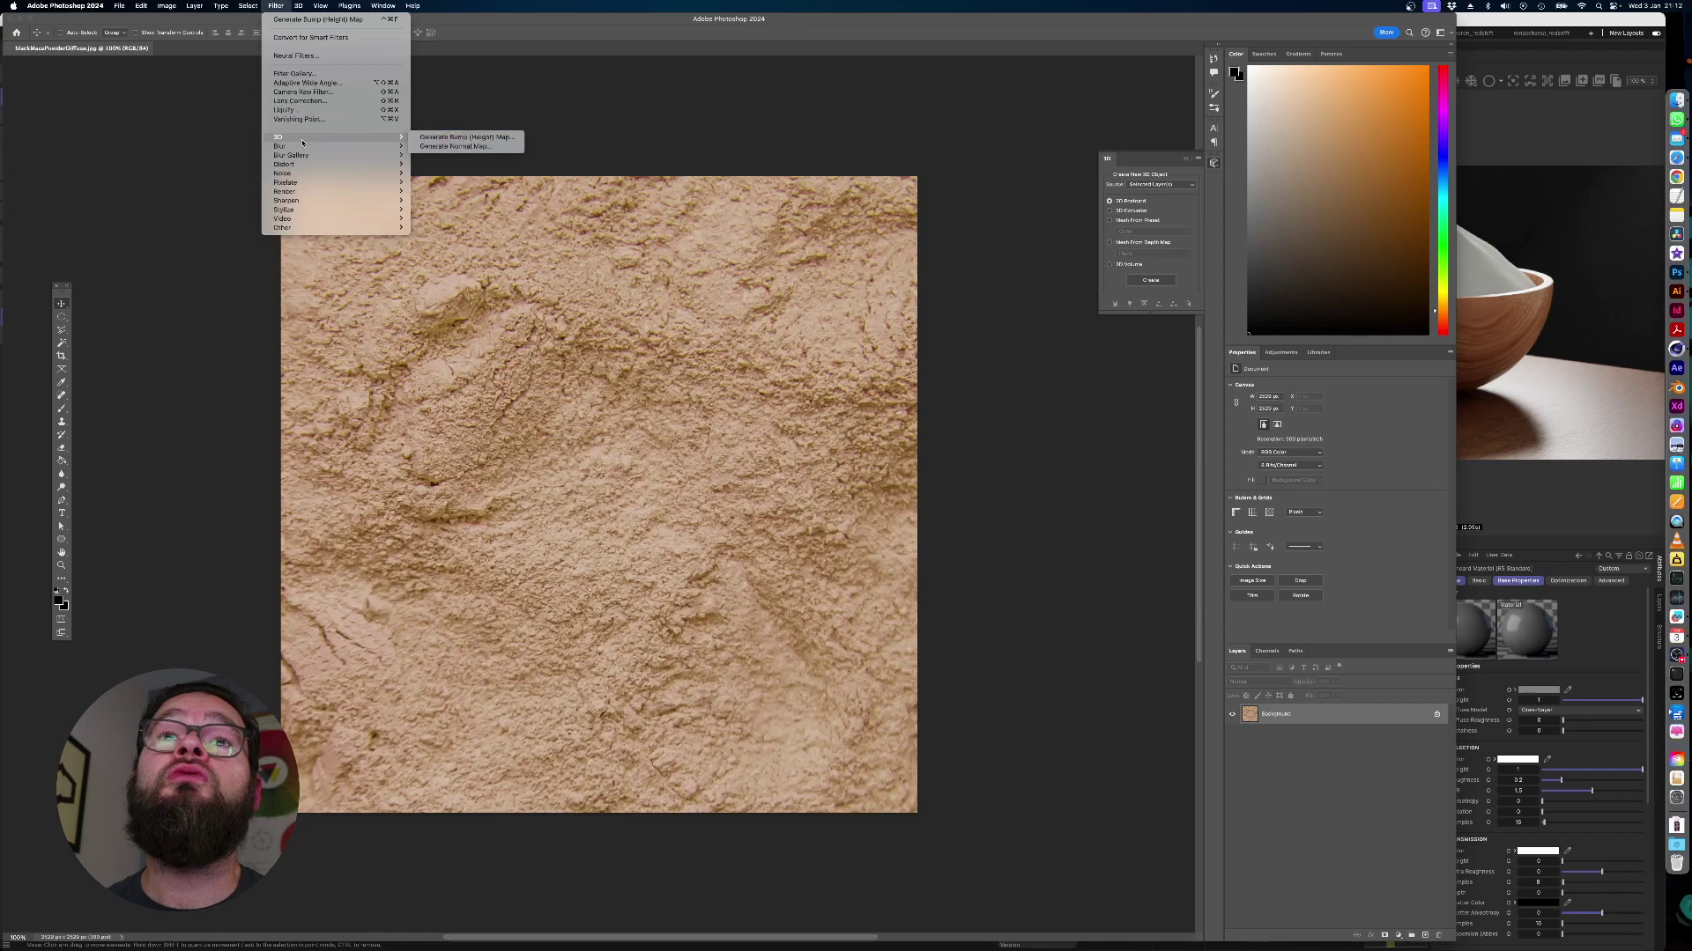
pyautogui.click(446, 138)
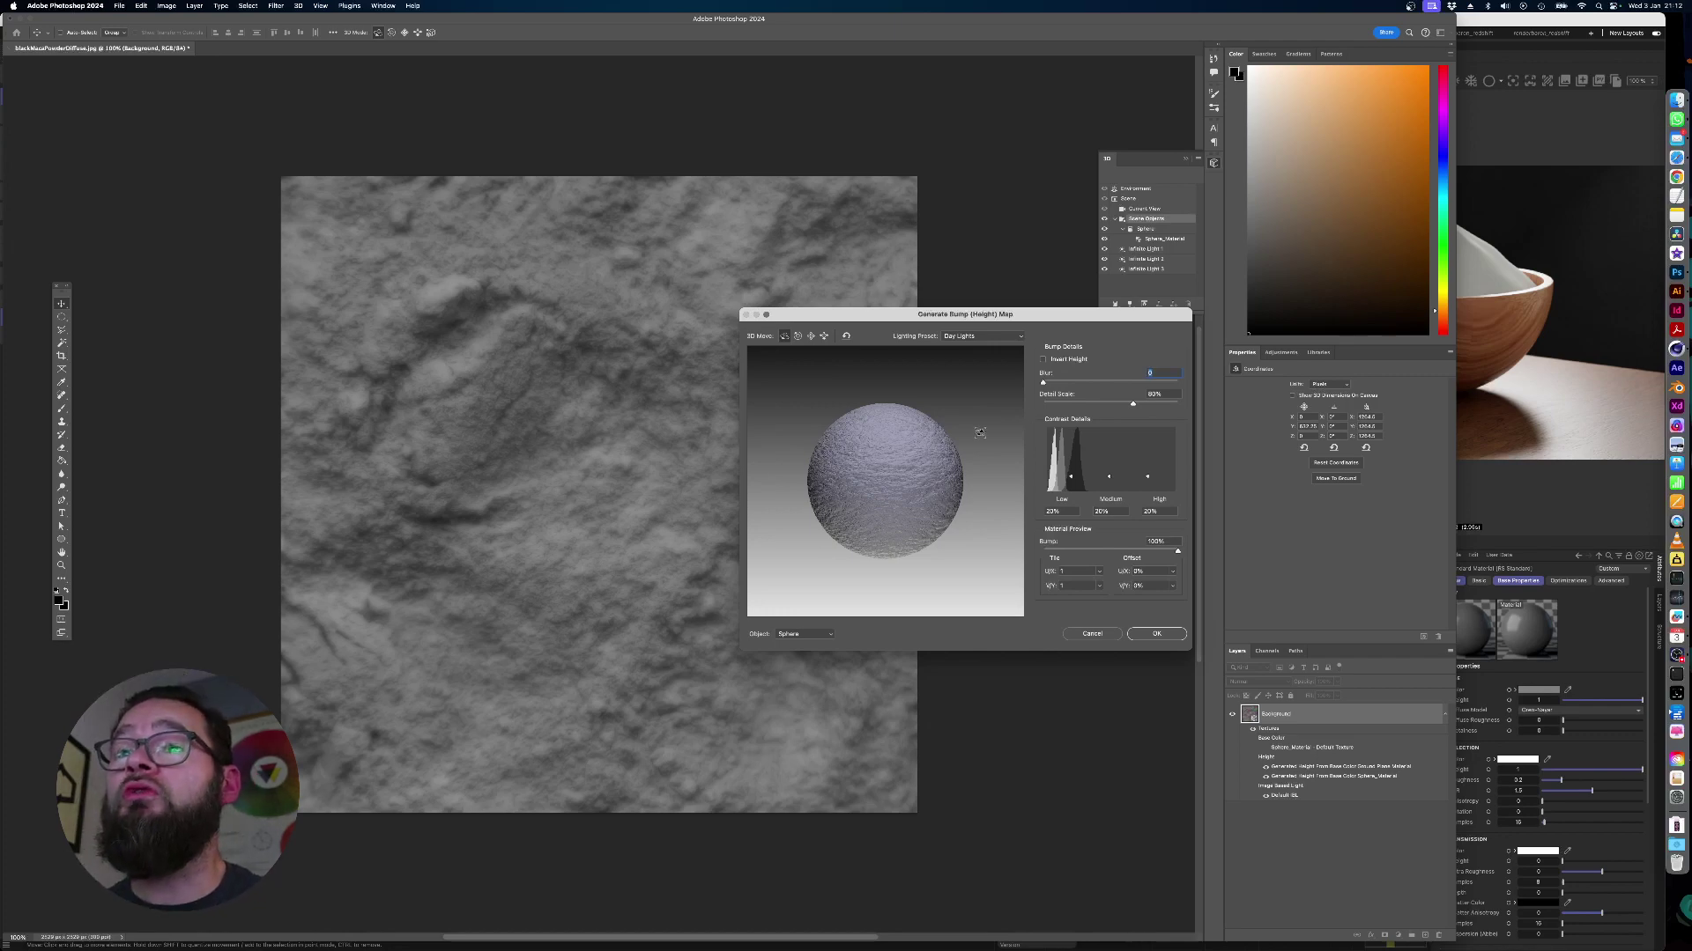
pyautogui.moveTo(866, 450); pyautogui.dragTo(885, 450)
pyautogui.click(1154, 634)
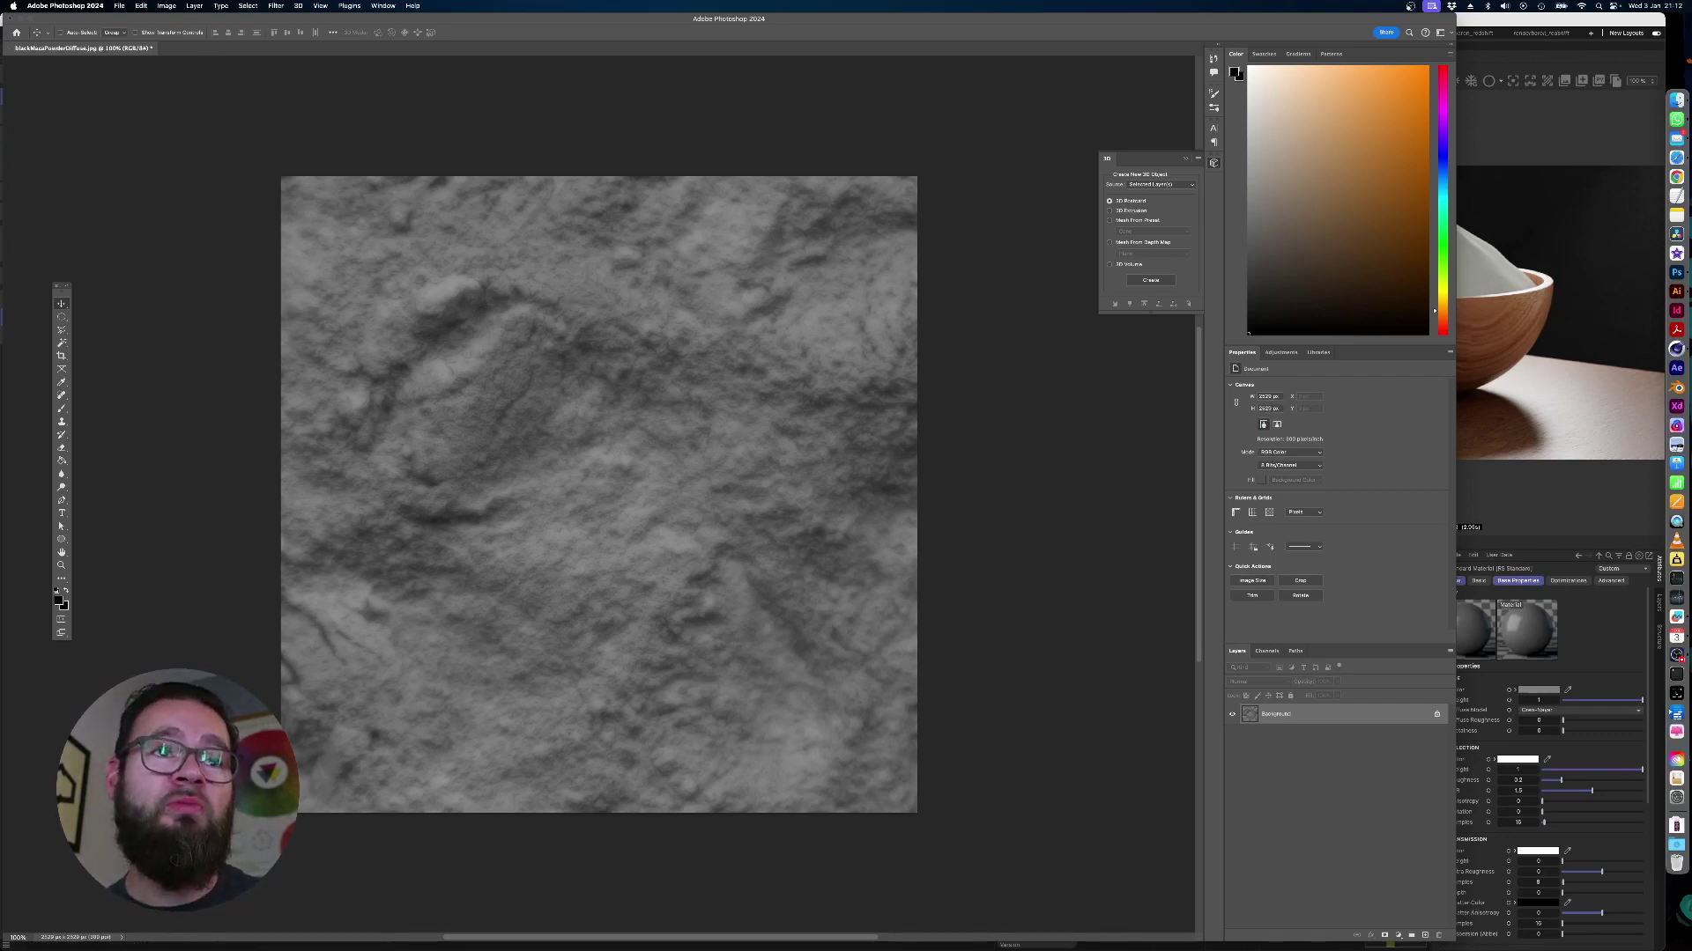
# Preview the saved blackMacaPowderBump.jpg in Finder's tex folder and close the folder window
pyautogui.moveTo(0, 379); pyautogui.dragTo(465, 342)
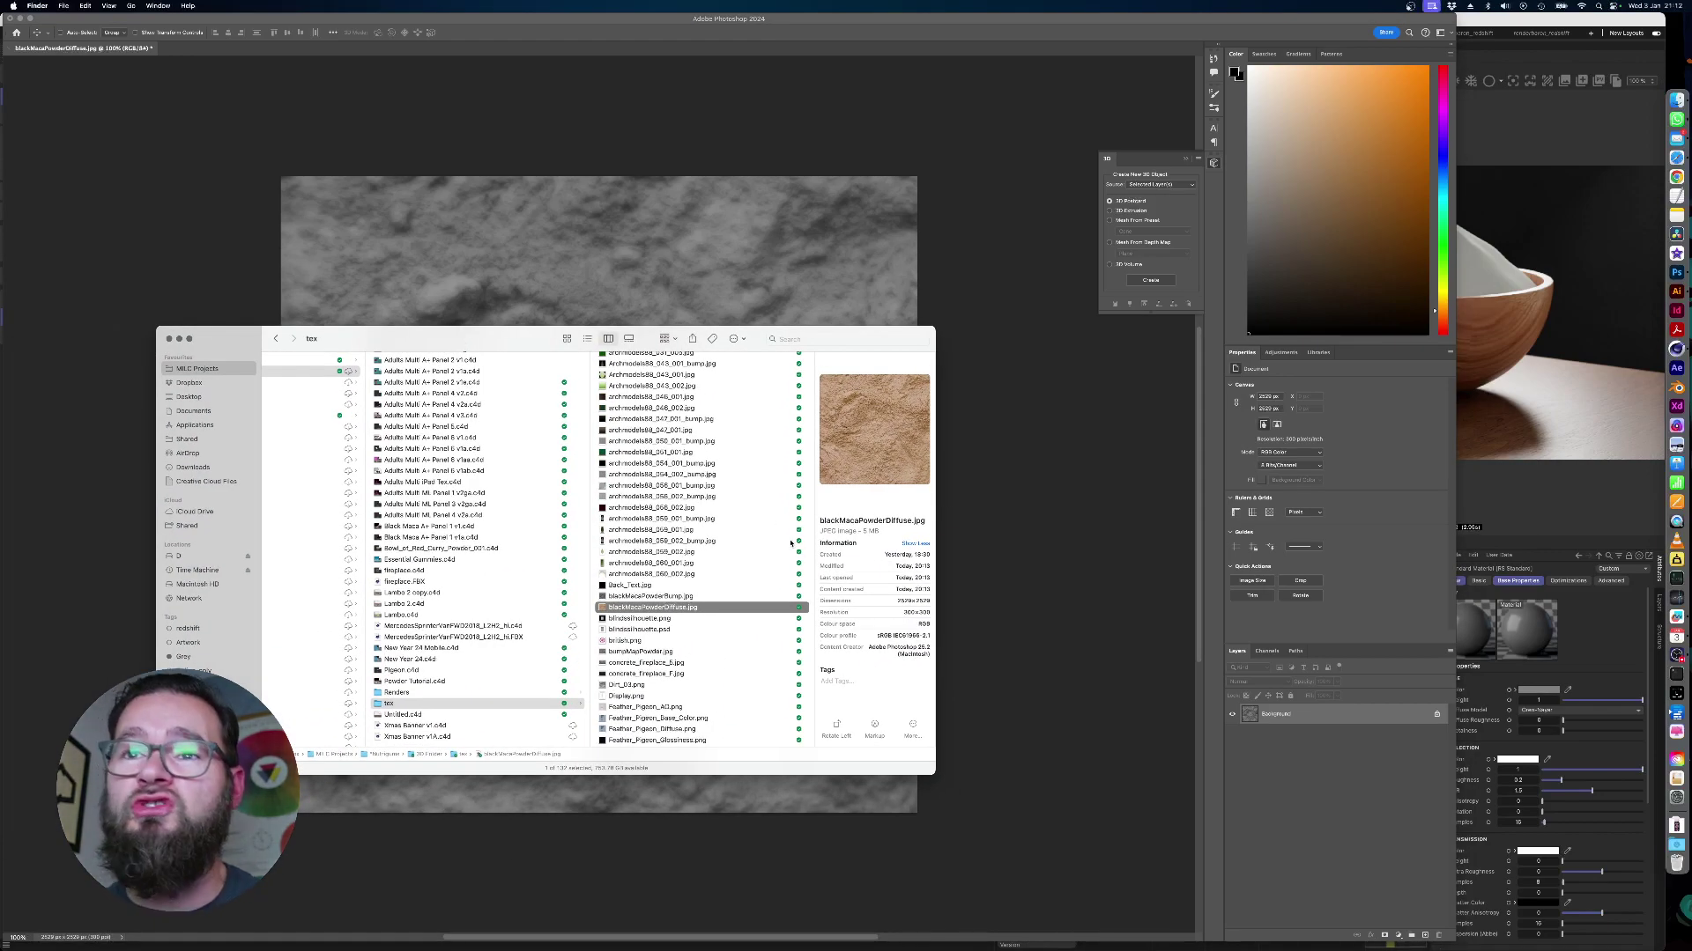
pyautogui.click(747, 594)
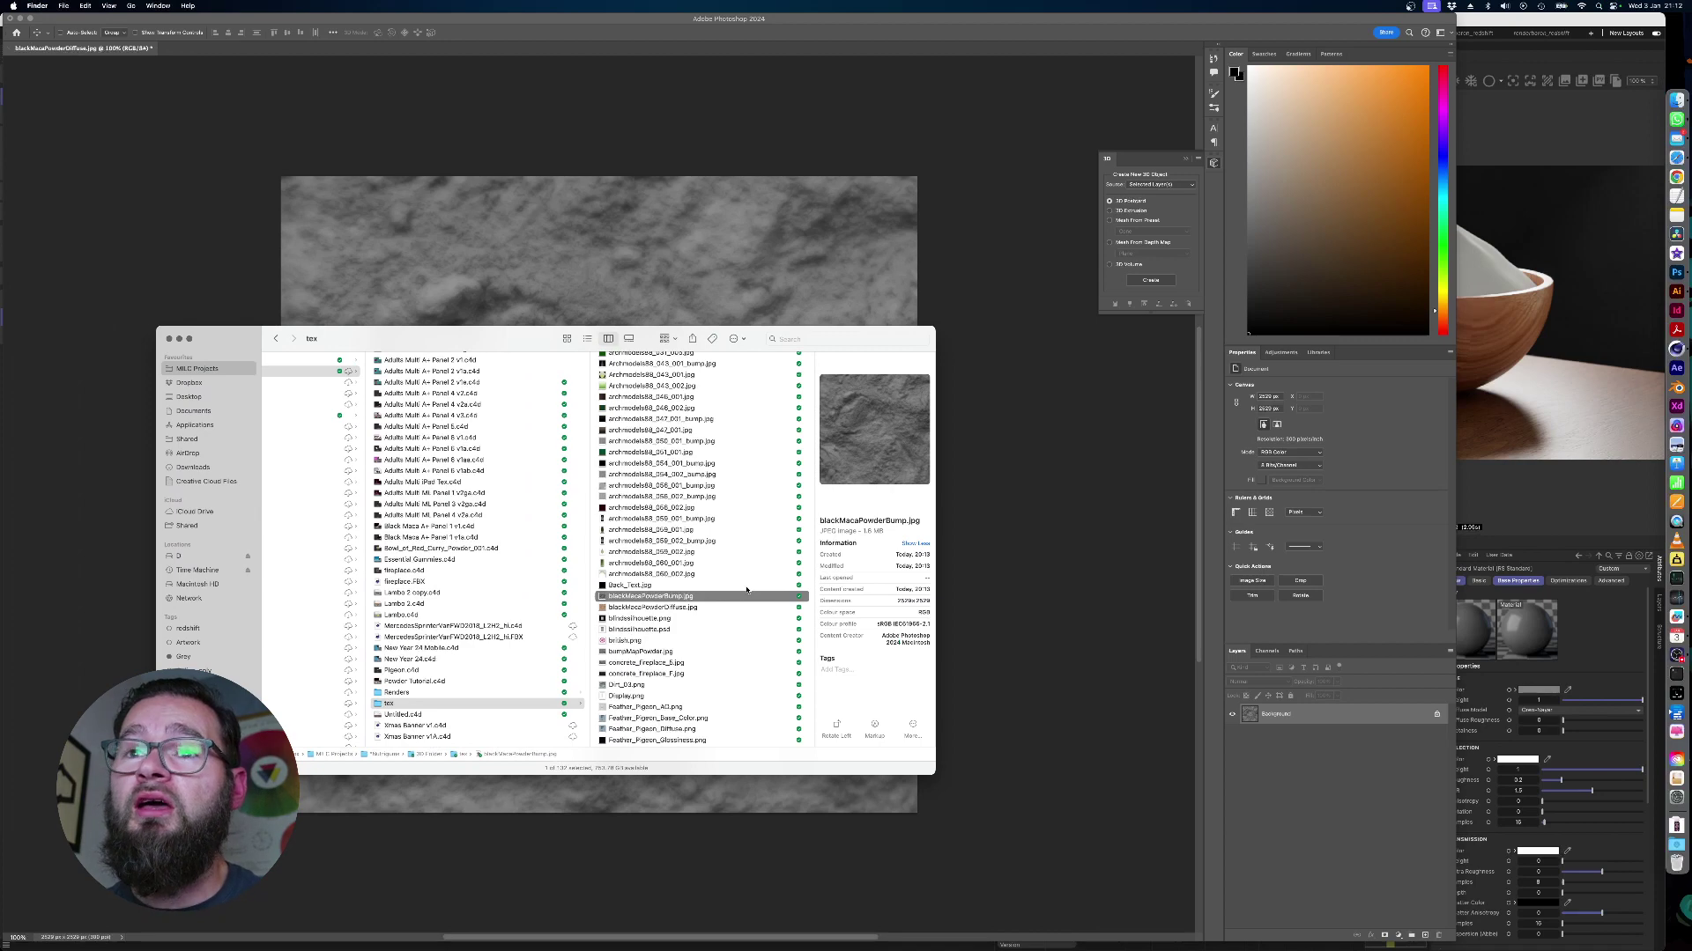
pyautogui.press('space')
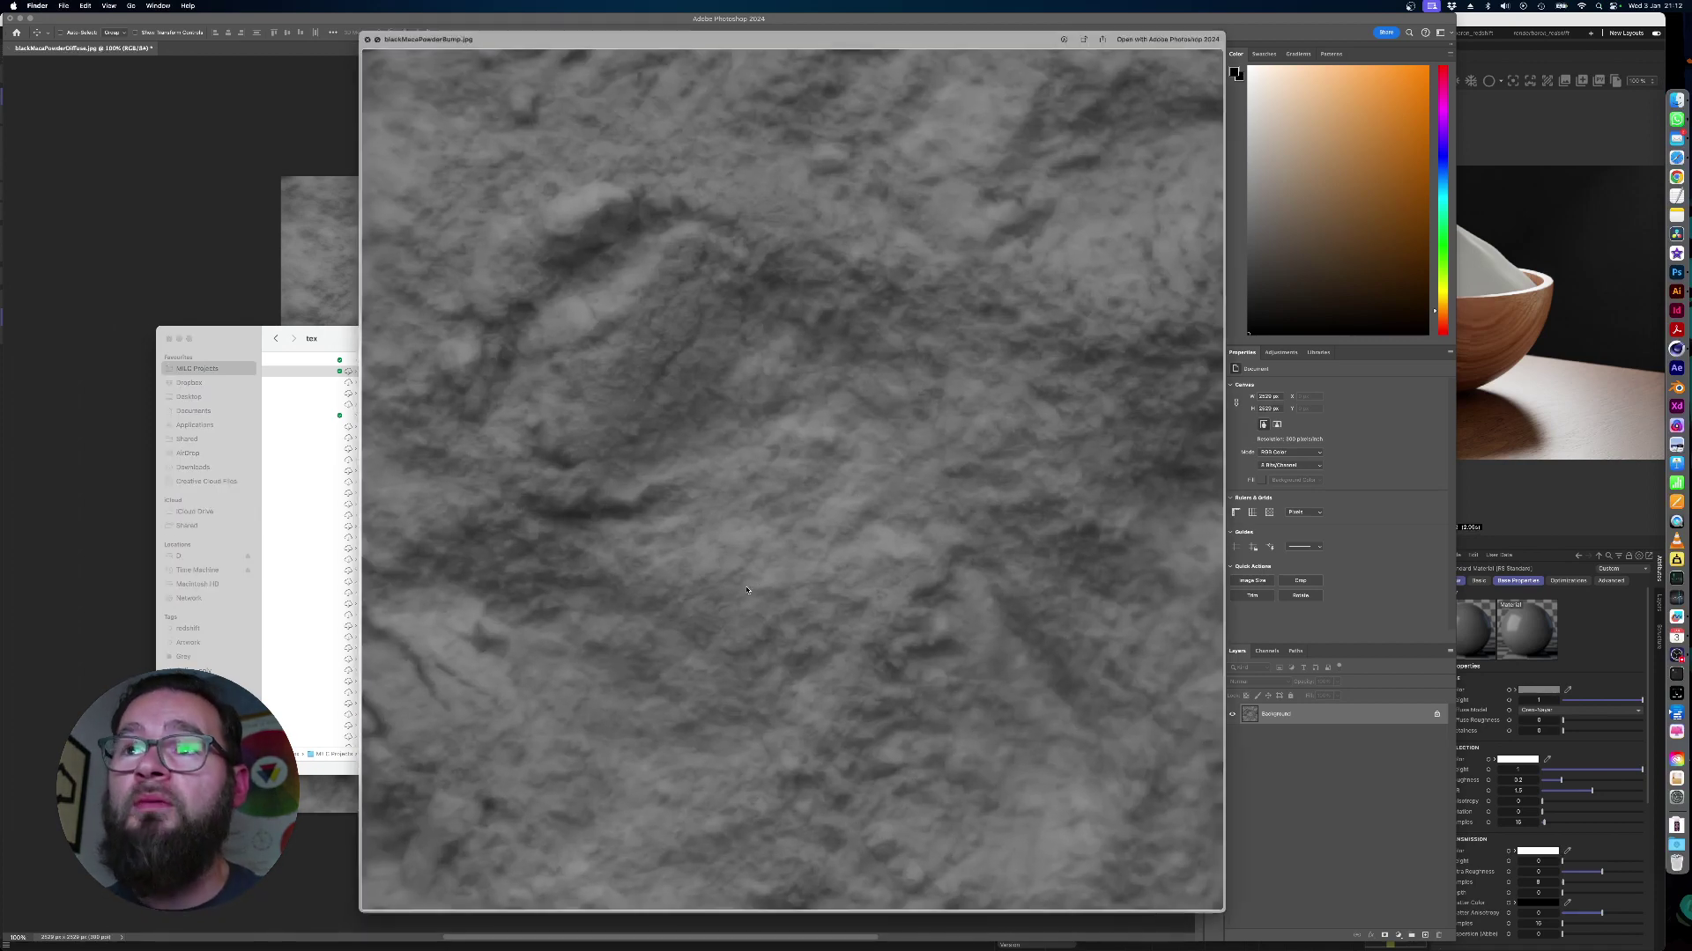
pyautogui.press('Down')
pyautogui.press('Up')
pyautogui.press('space')
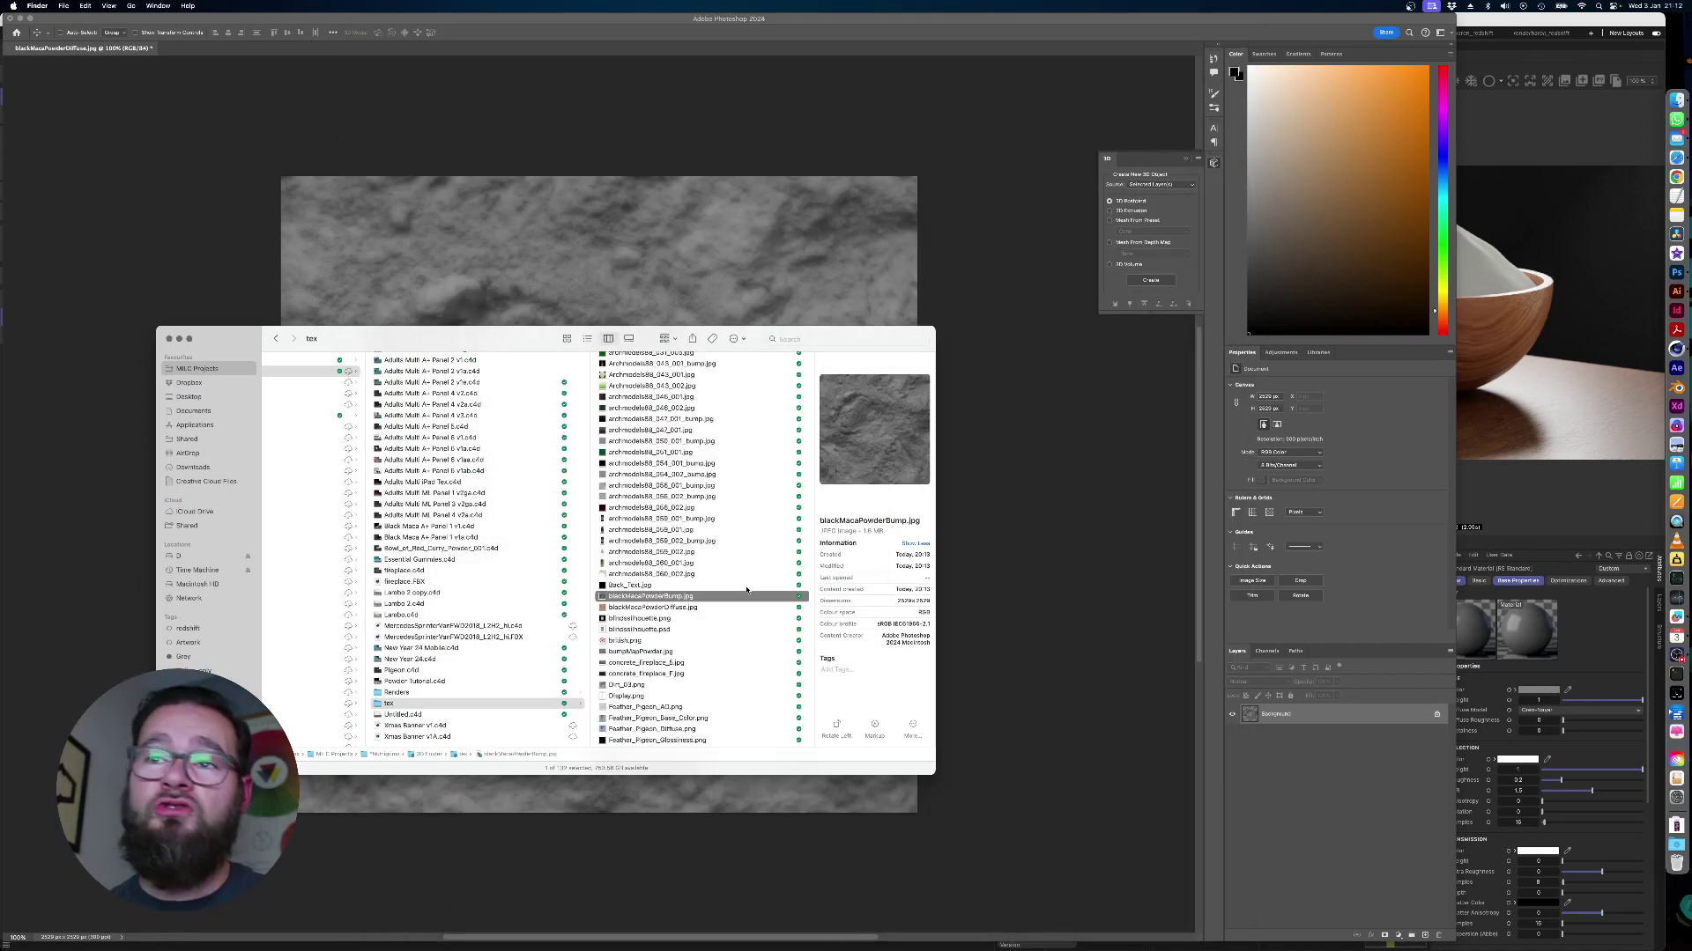
pyautogui.press('super+w')
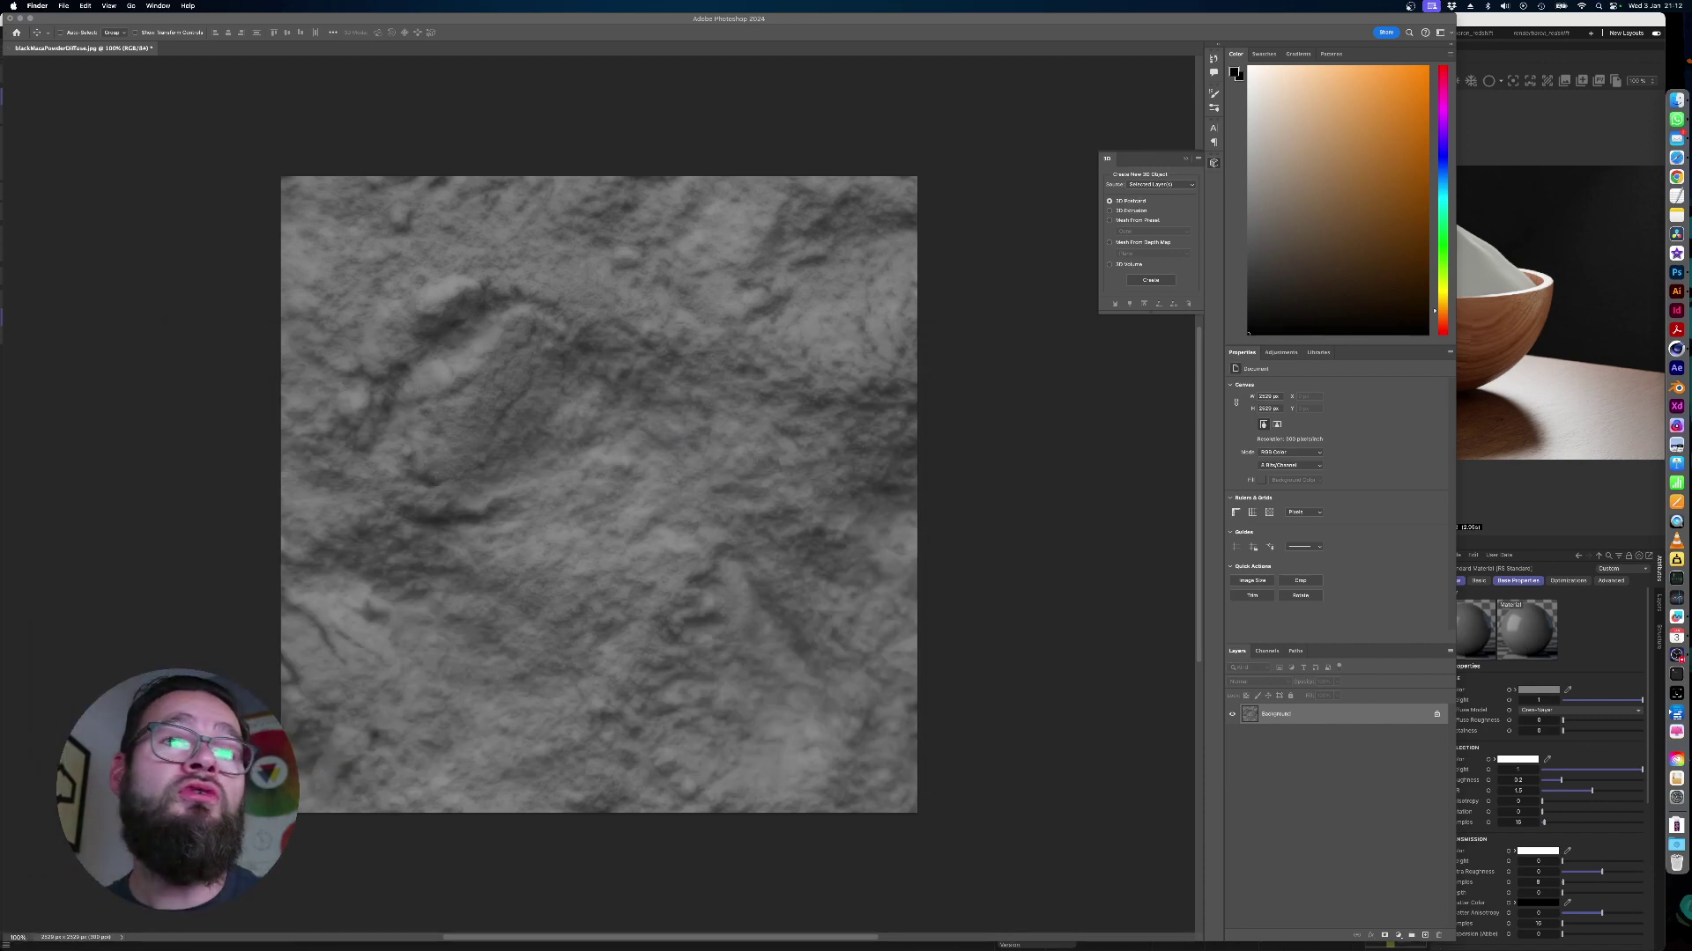
# Close blackMacaPowderDiffuse.jpg without saving its changes and switch back to Cinema 4D
pyautogui.click(239, 179)
pyautogui.press('super+w')
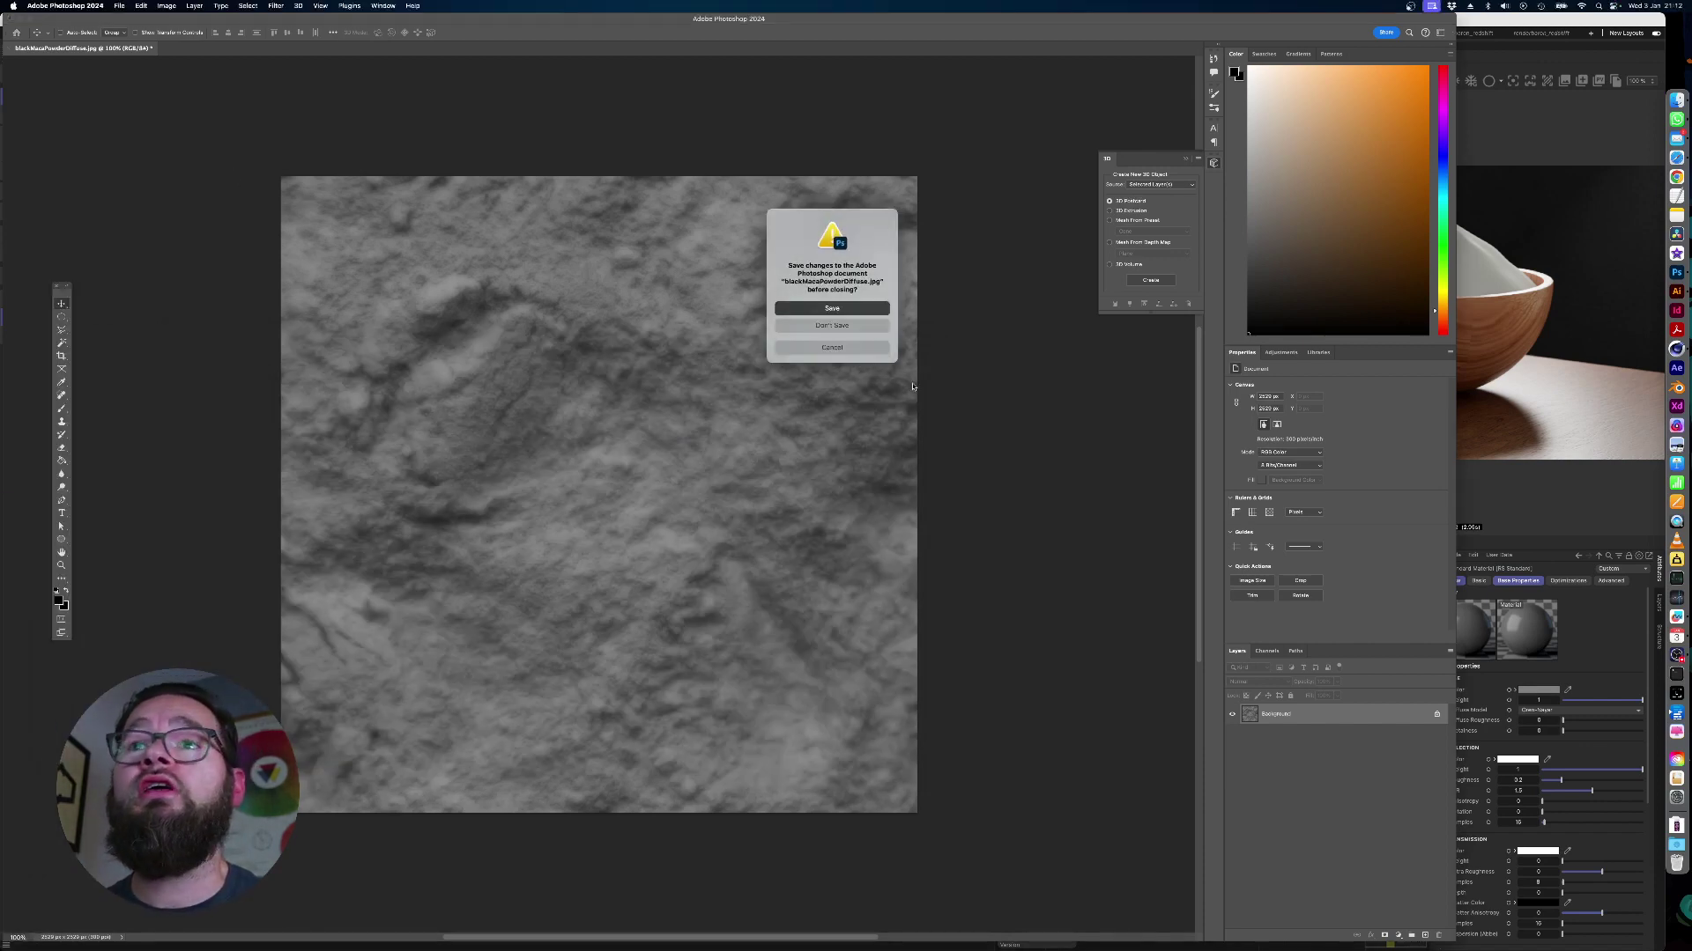
pyautogui.click(832, 325)
pyautogui.press('super+Tab')
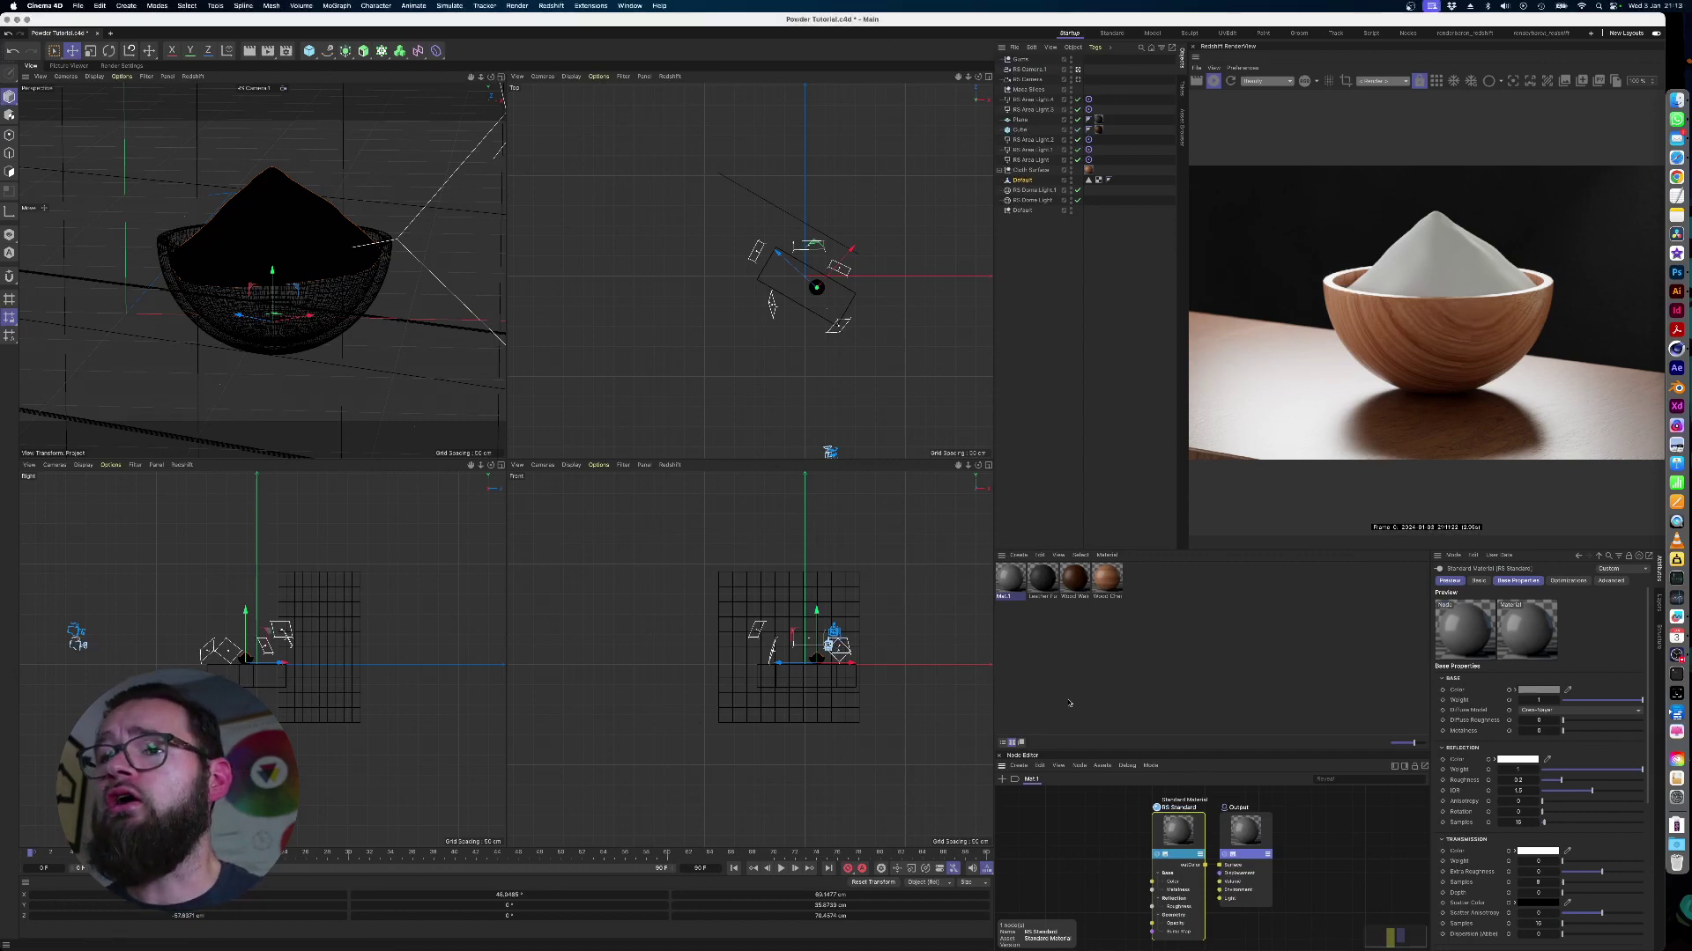
# Bring blackMacaPowderBump.jpg and blackMacaPowderDiffuse.jpg from Finder's tex folder into the new material's node graph as texture nodes, and close the Finder window
pyautogui.click(1017, 586)
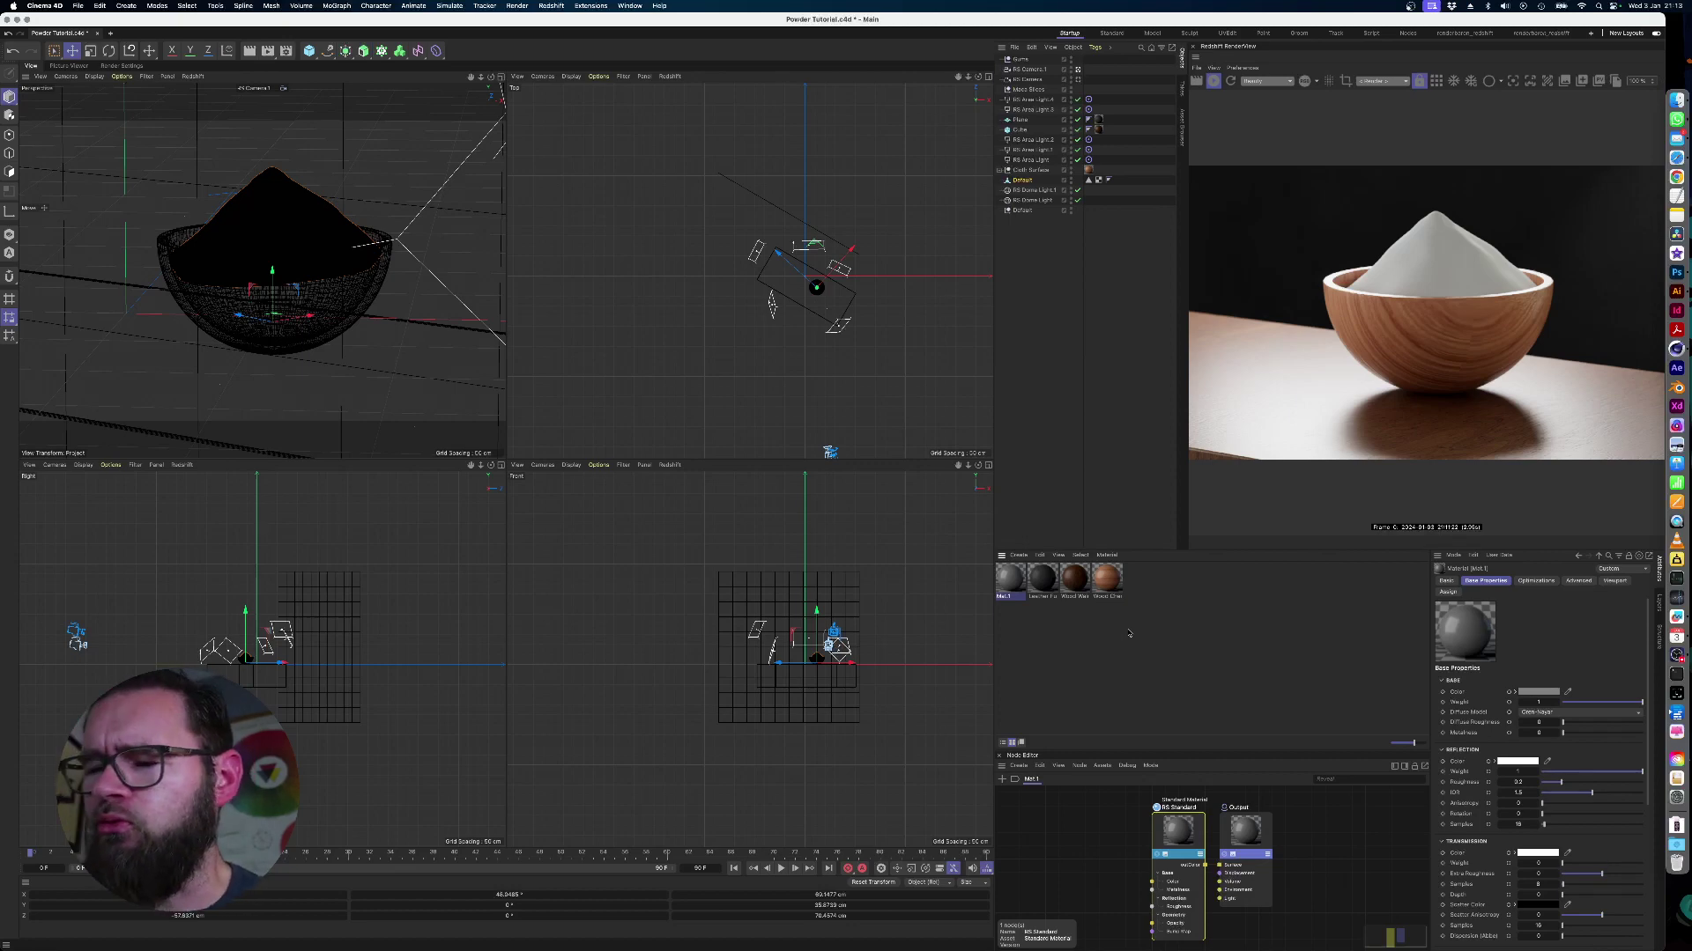
pyautogui.click(1177, 830)
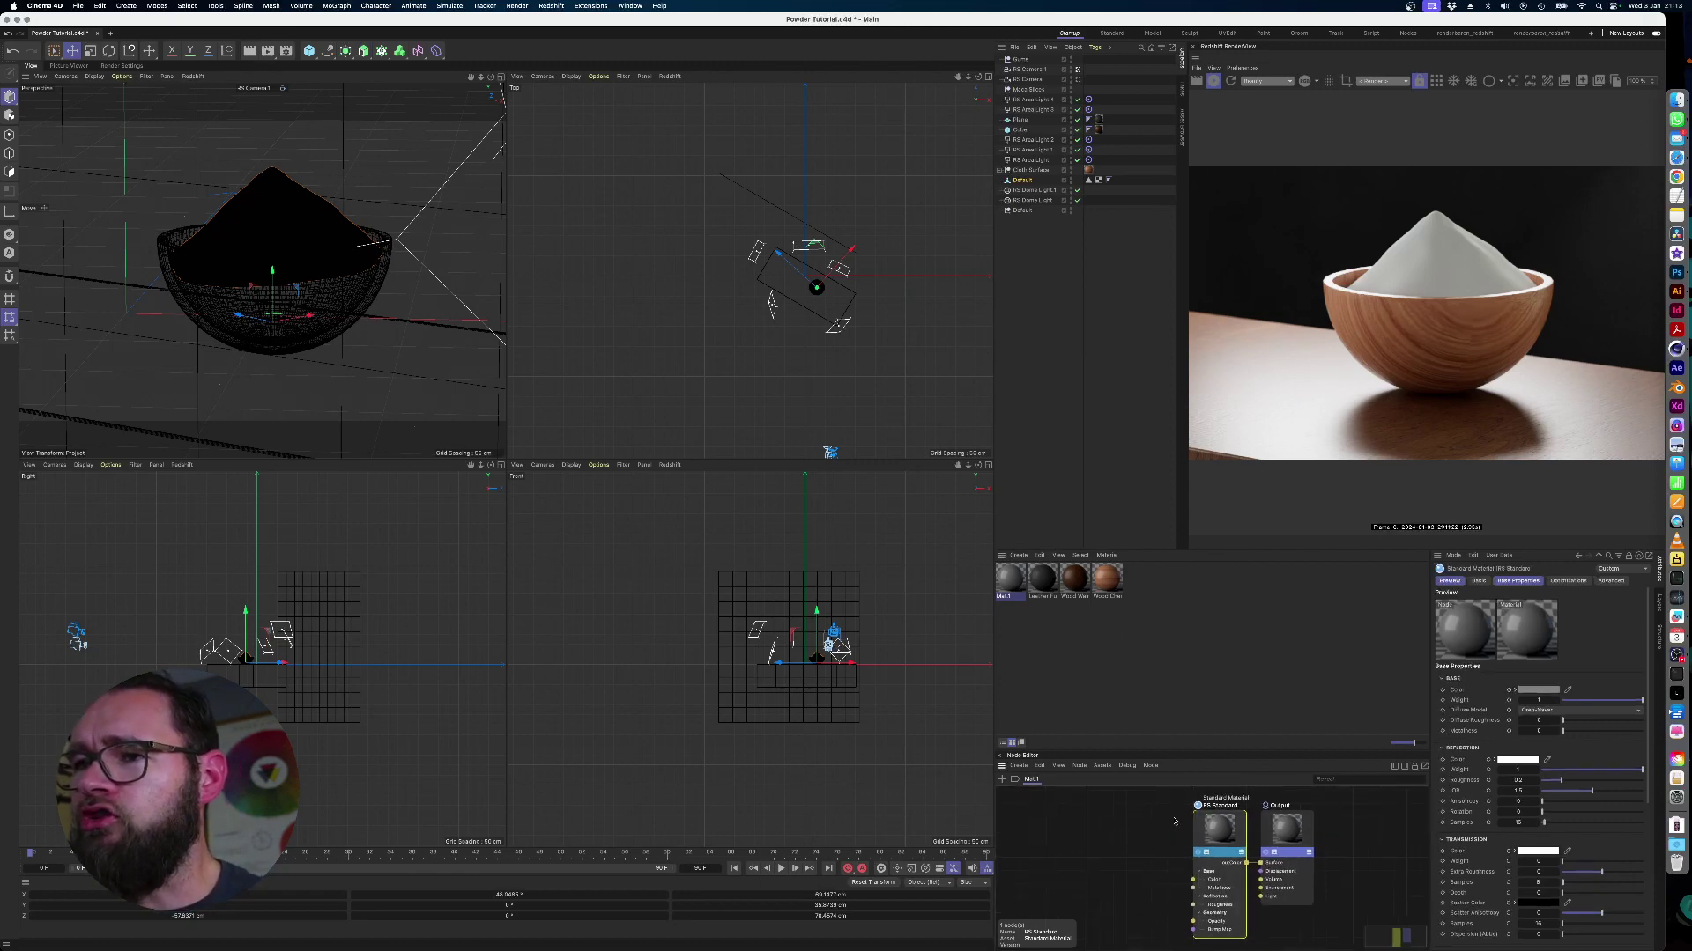
pyautogui.moveTo(1133, 825); pyautogui.dragTo(1175, 822, button='middle')
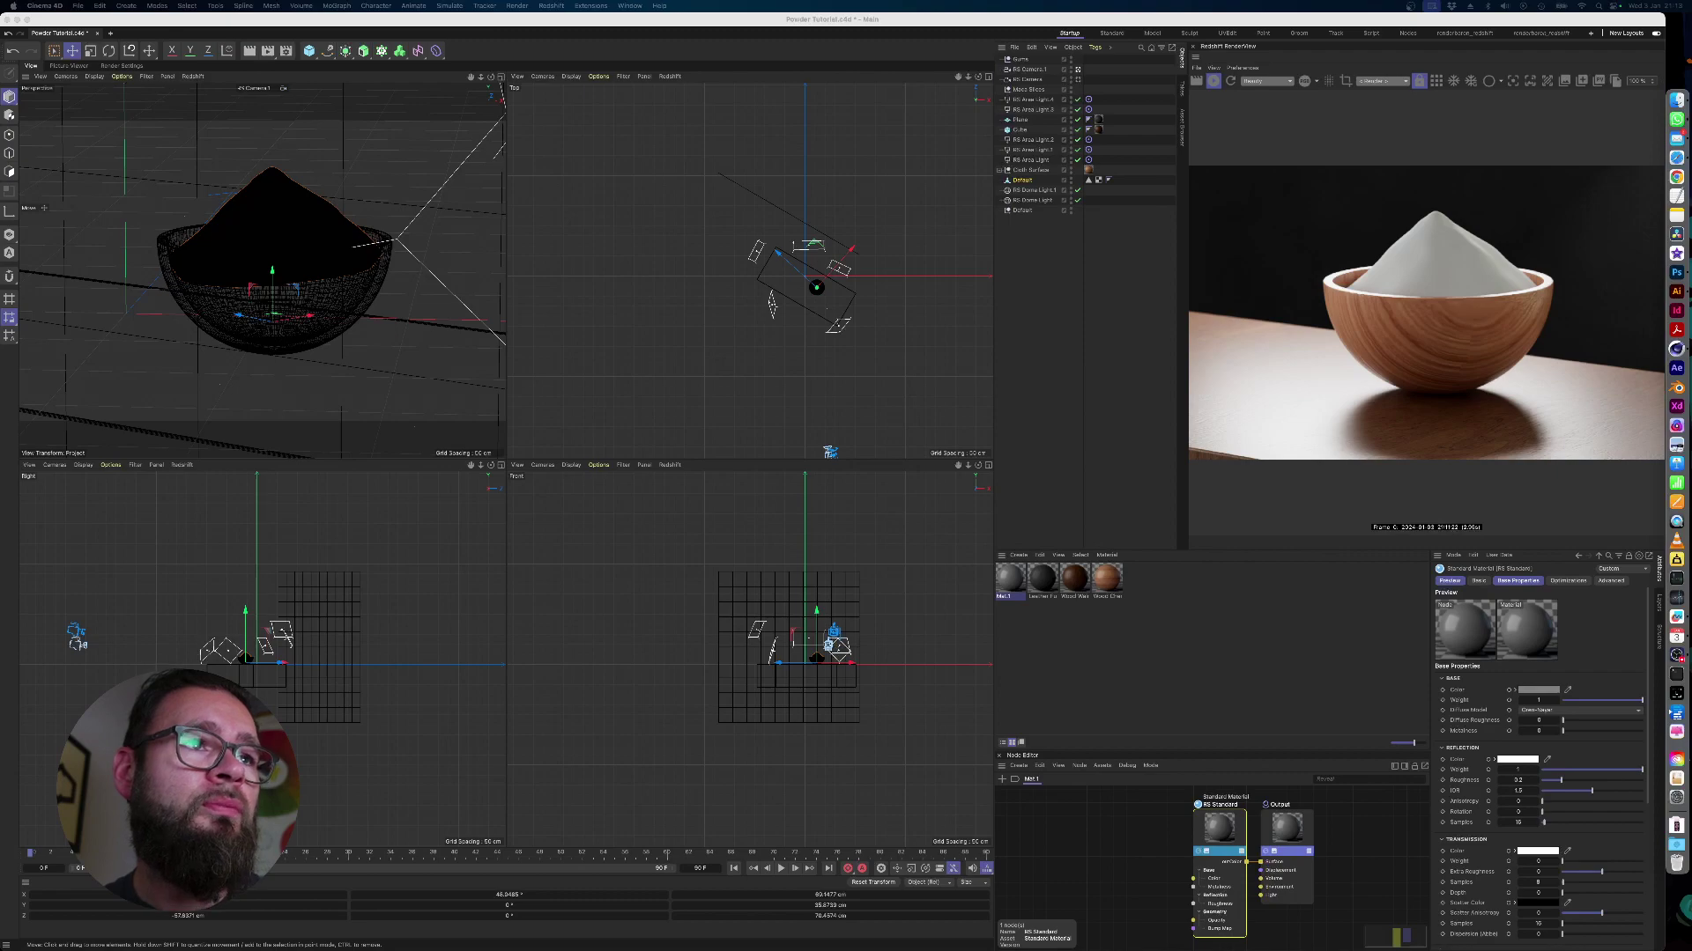
pyautogui.press('super+Tab')
pyautogui.moveTo(288, 419); pyautogui.dragTo(314, 401)
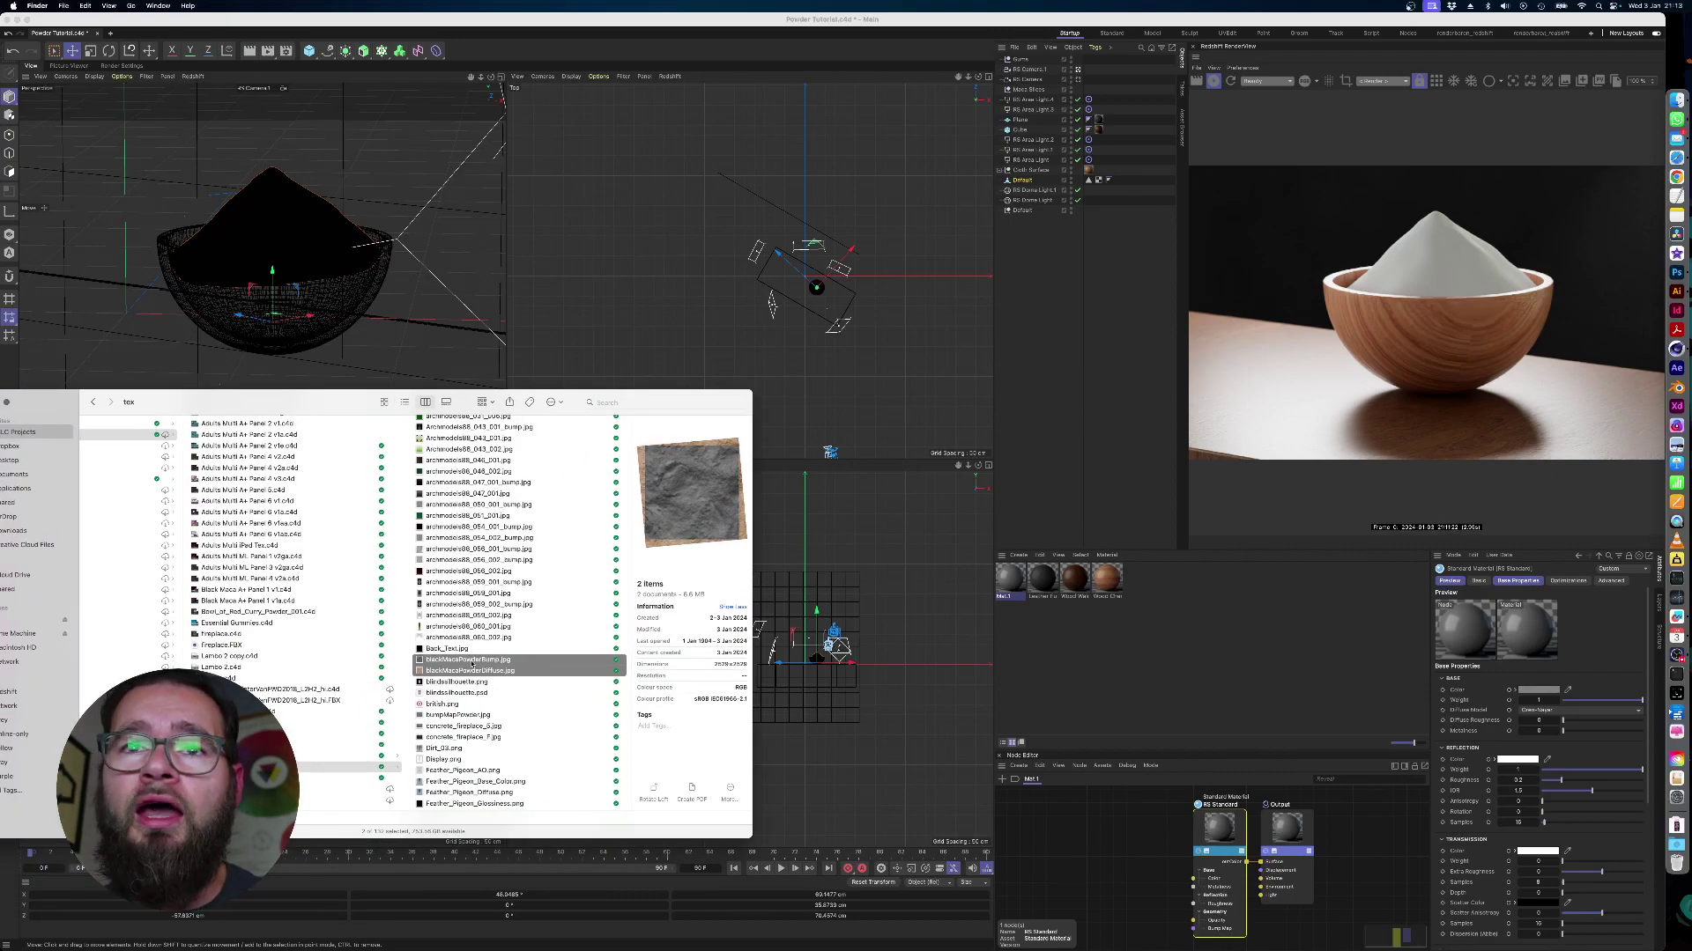
pyautogui.moveTo(473, 665); pyautogui.dragTo(1095, 837)
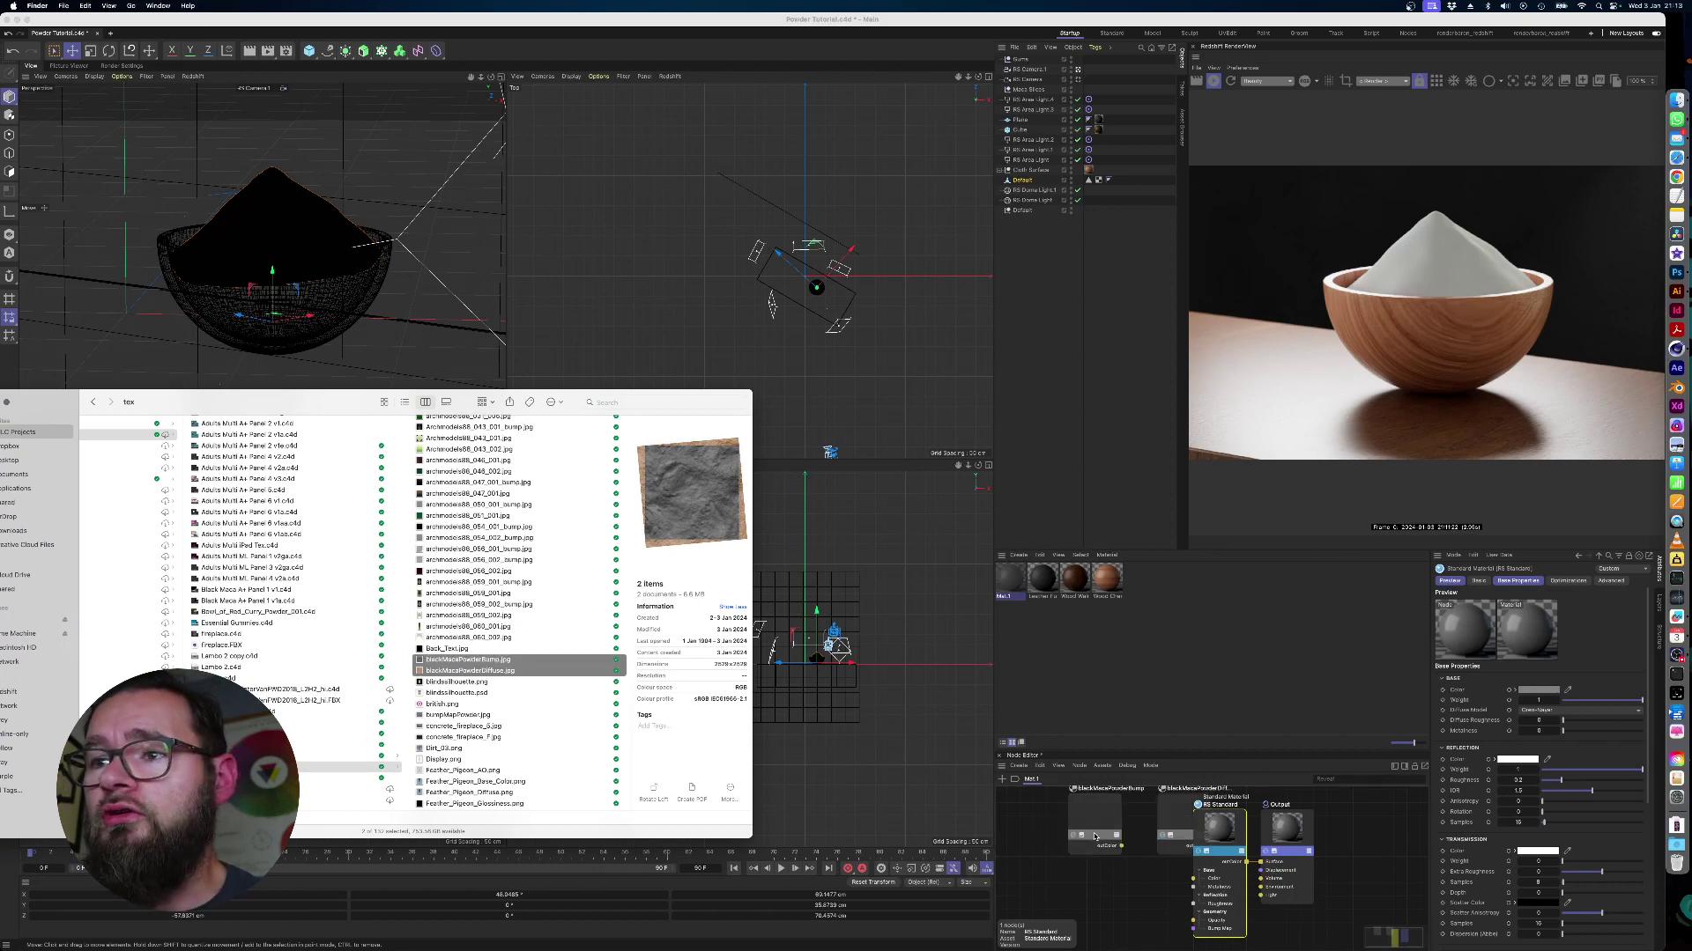
pyautogui.click(1095, 837)
pyautogui.press('super+w')
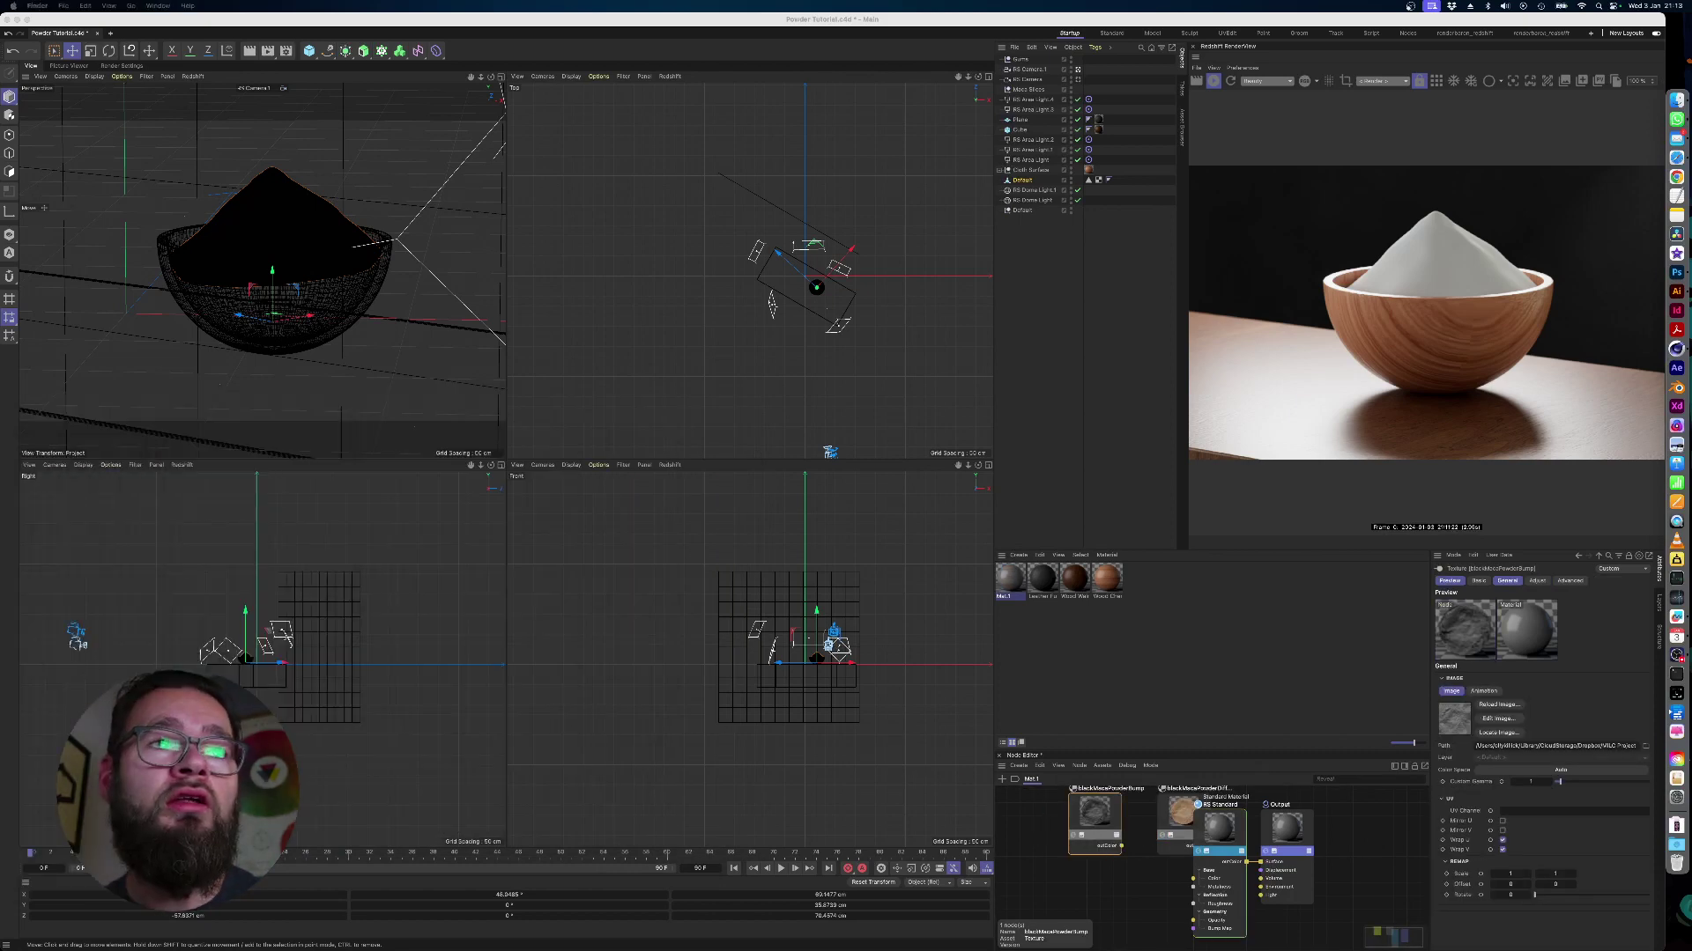
# Separate the overlapping texture nodes, stacking the diffuse texture above the bump texture beside the RS Standard node
pyautogui.scroll(2, 1123, 896)
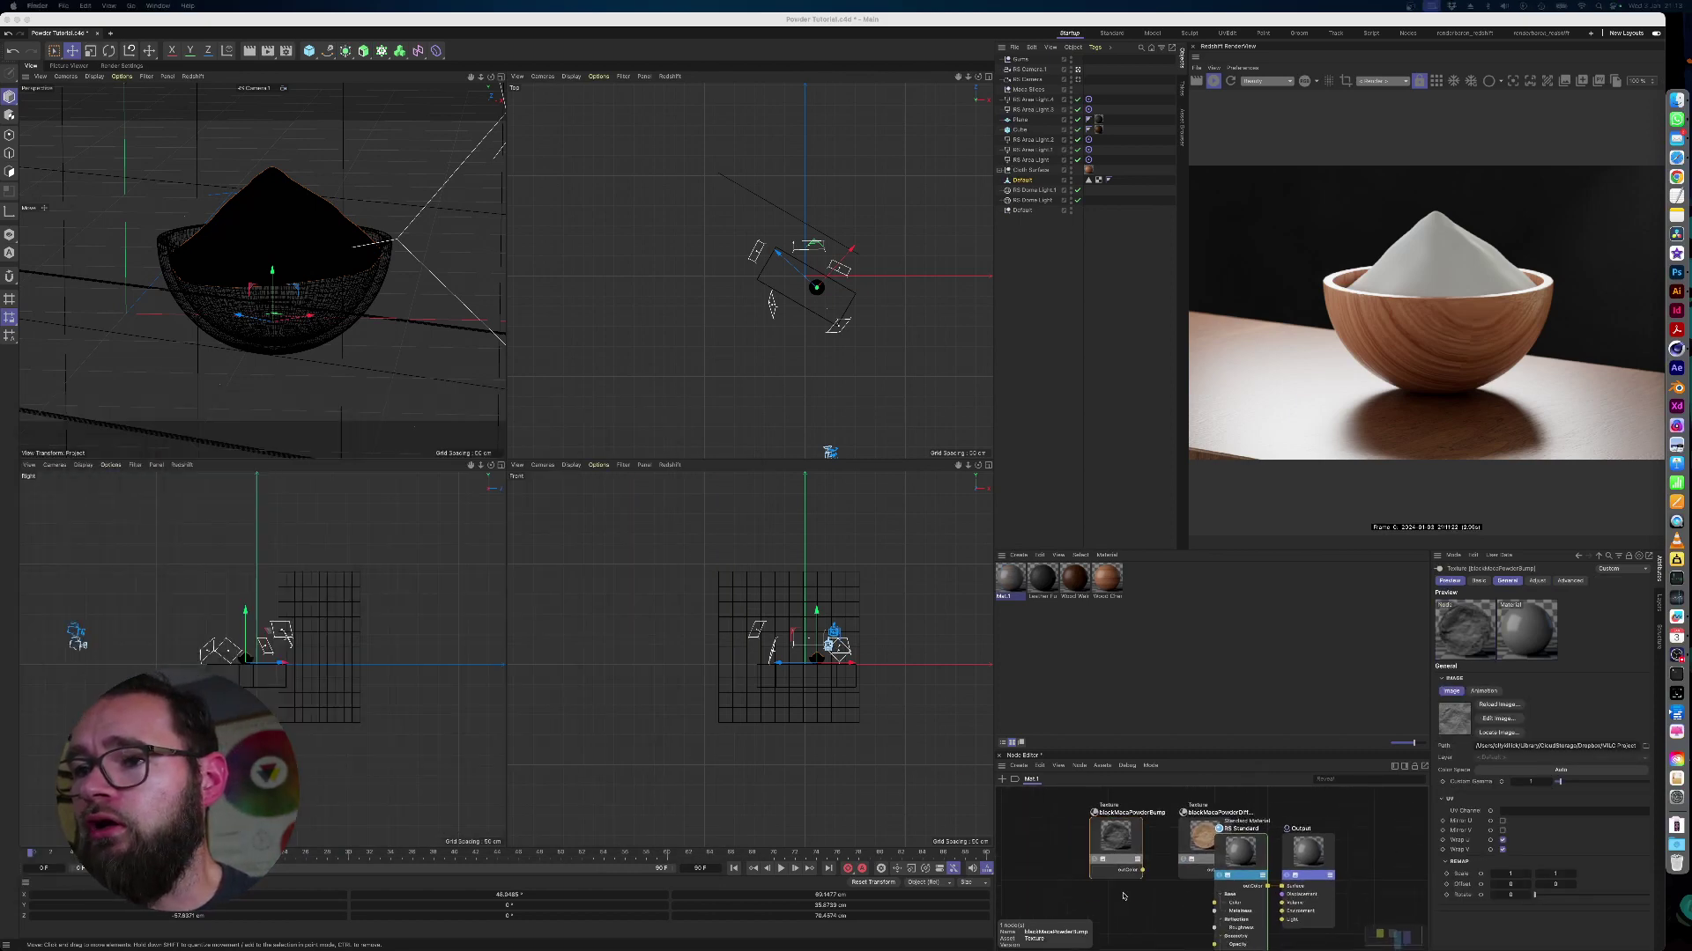
pyautogui.moveTo(1199, 839); pyautogui.dragTo(1099, 916)
pyautogui.scroll(-2, 1106, 840)
pyautogui.hscroll(-2, 1126, 874)
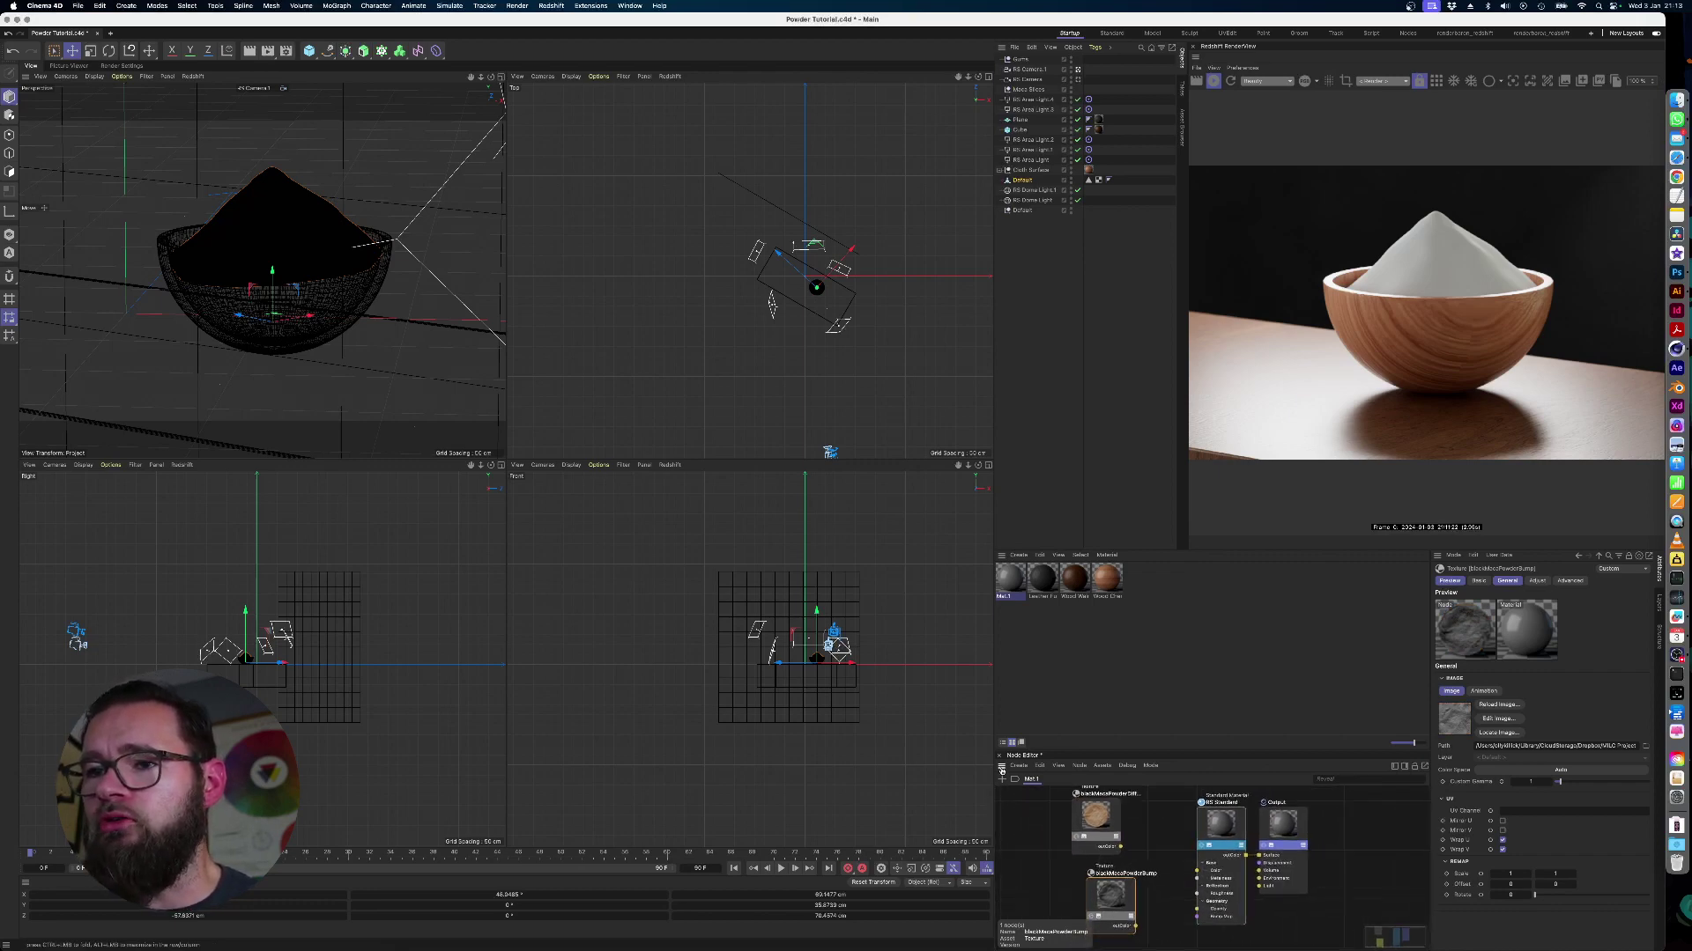
# Undock the Node Editor into a floating window, enlarge it over the viewports and frame the nodes
pyautogui.click(1001, 766)
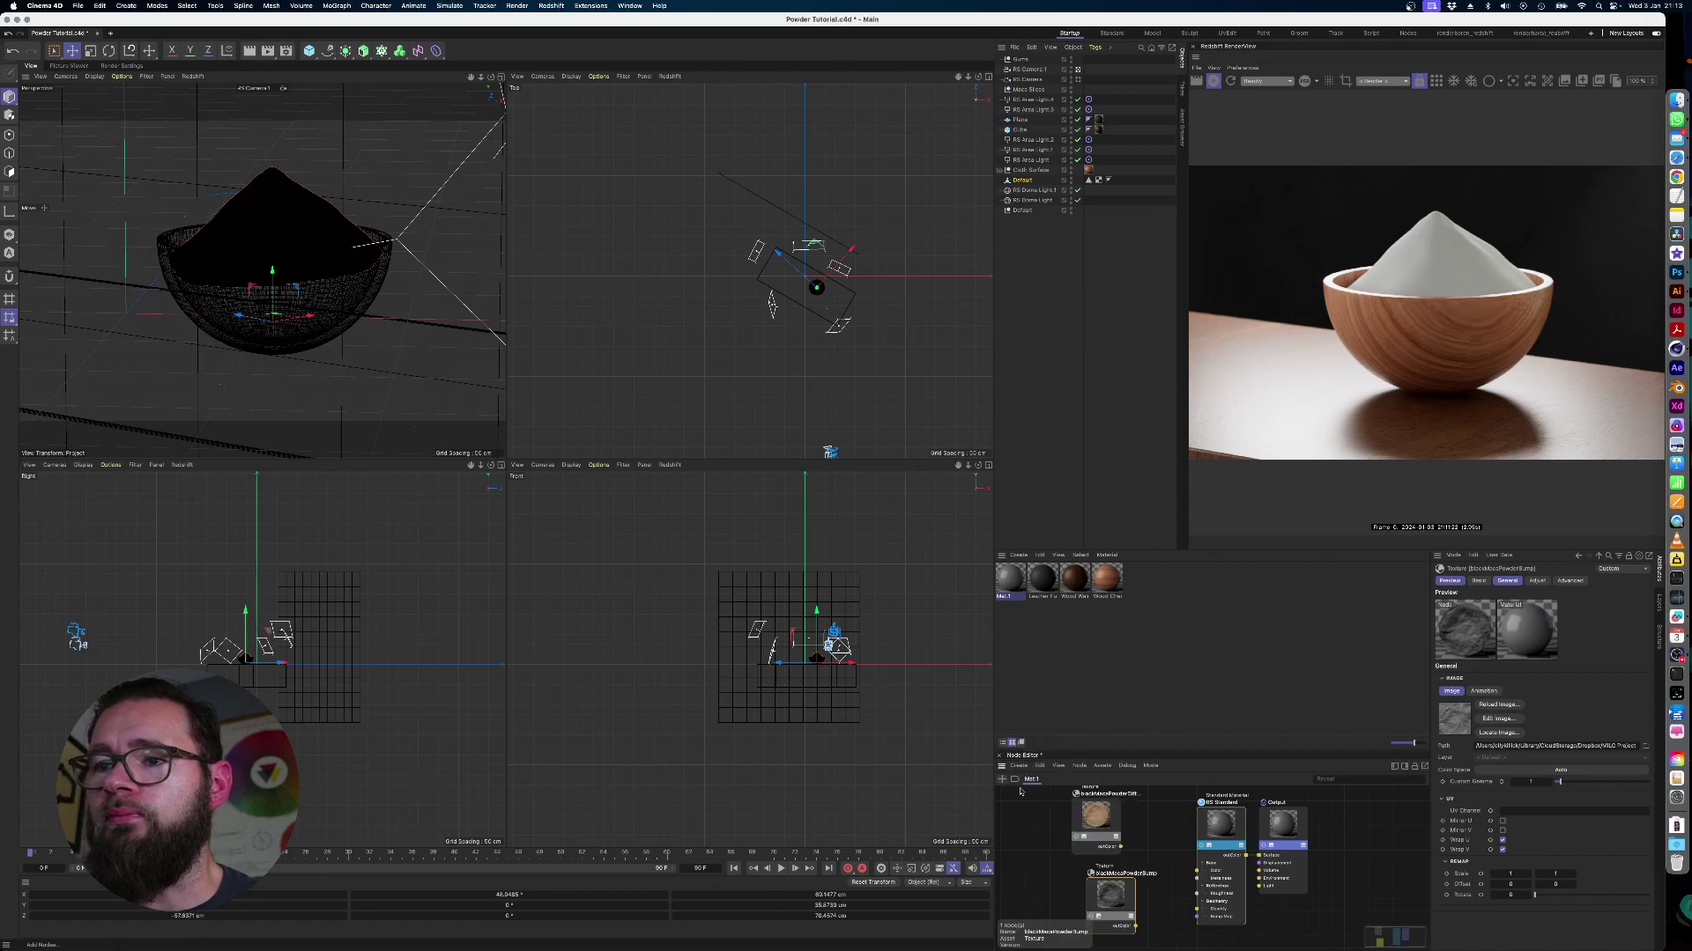
pyautogui.click(1023, 744)
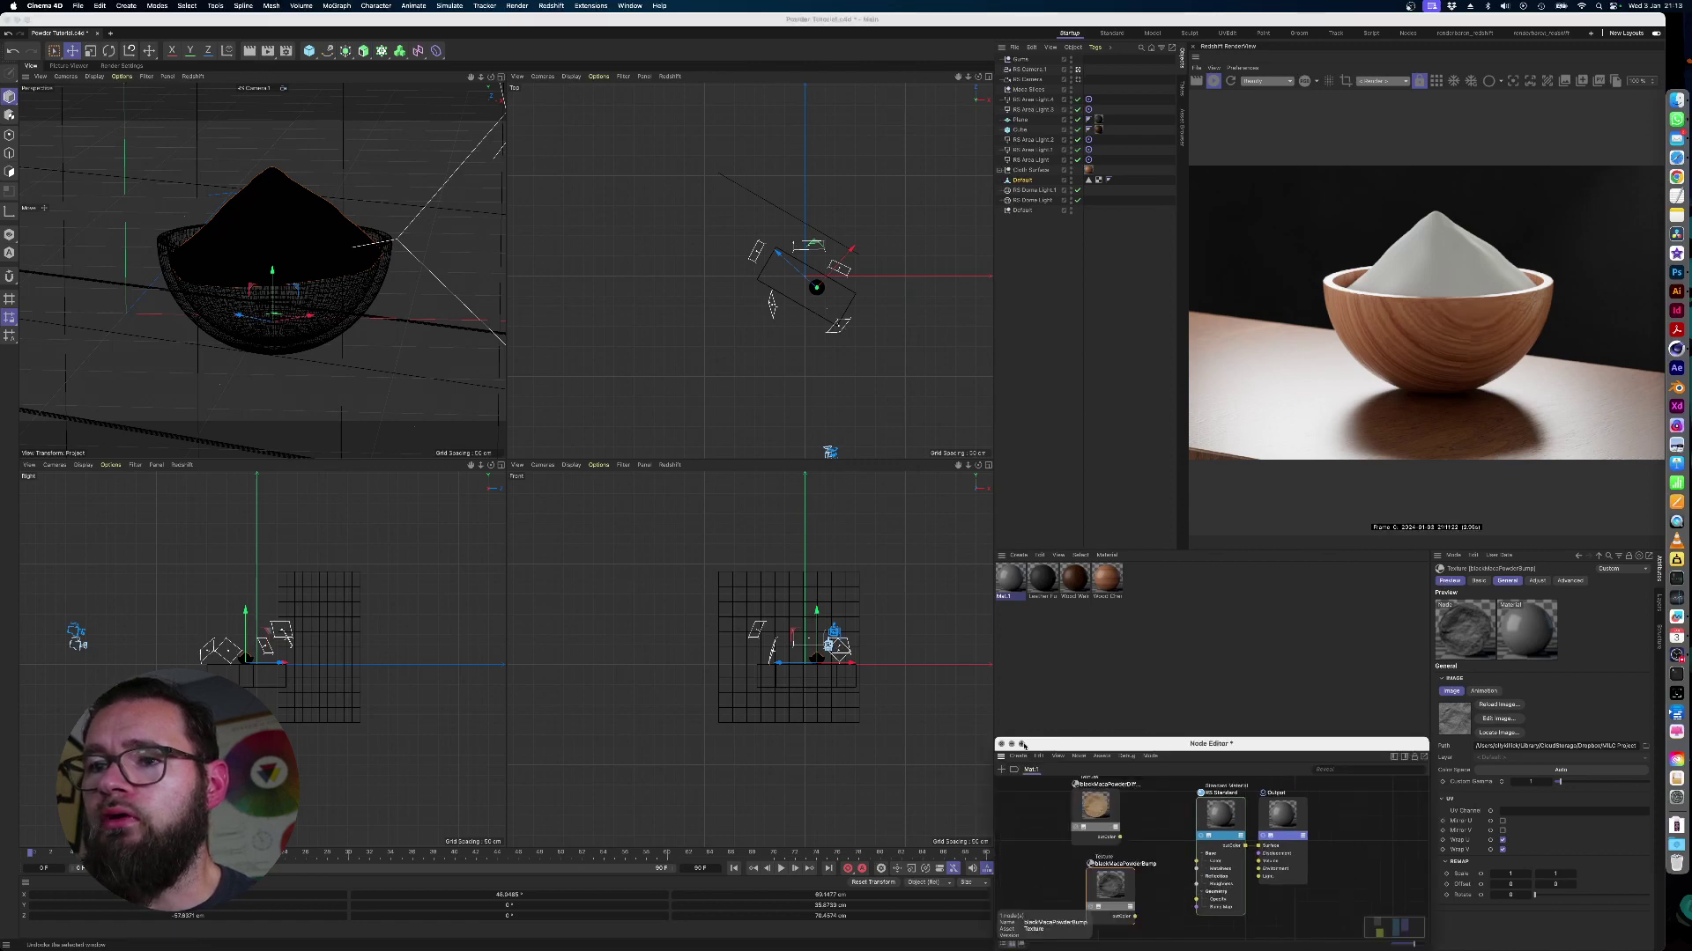
pyautogui.moveTo(1047, 744); pyautogui.dragTo(361, 211)
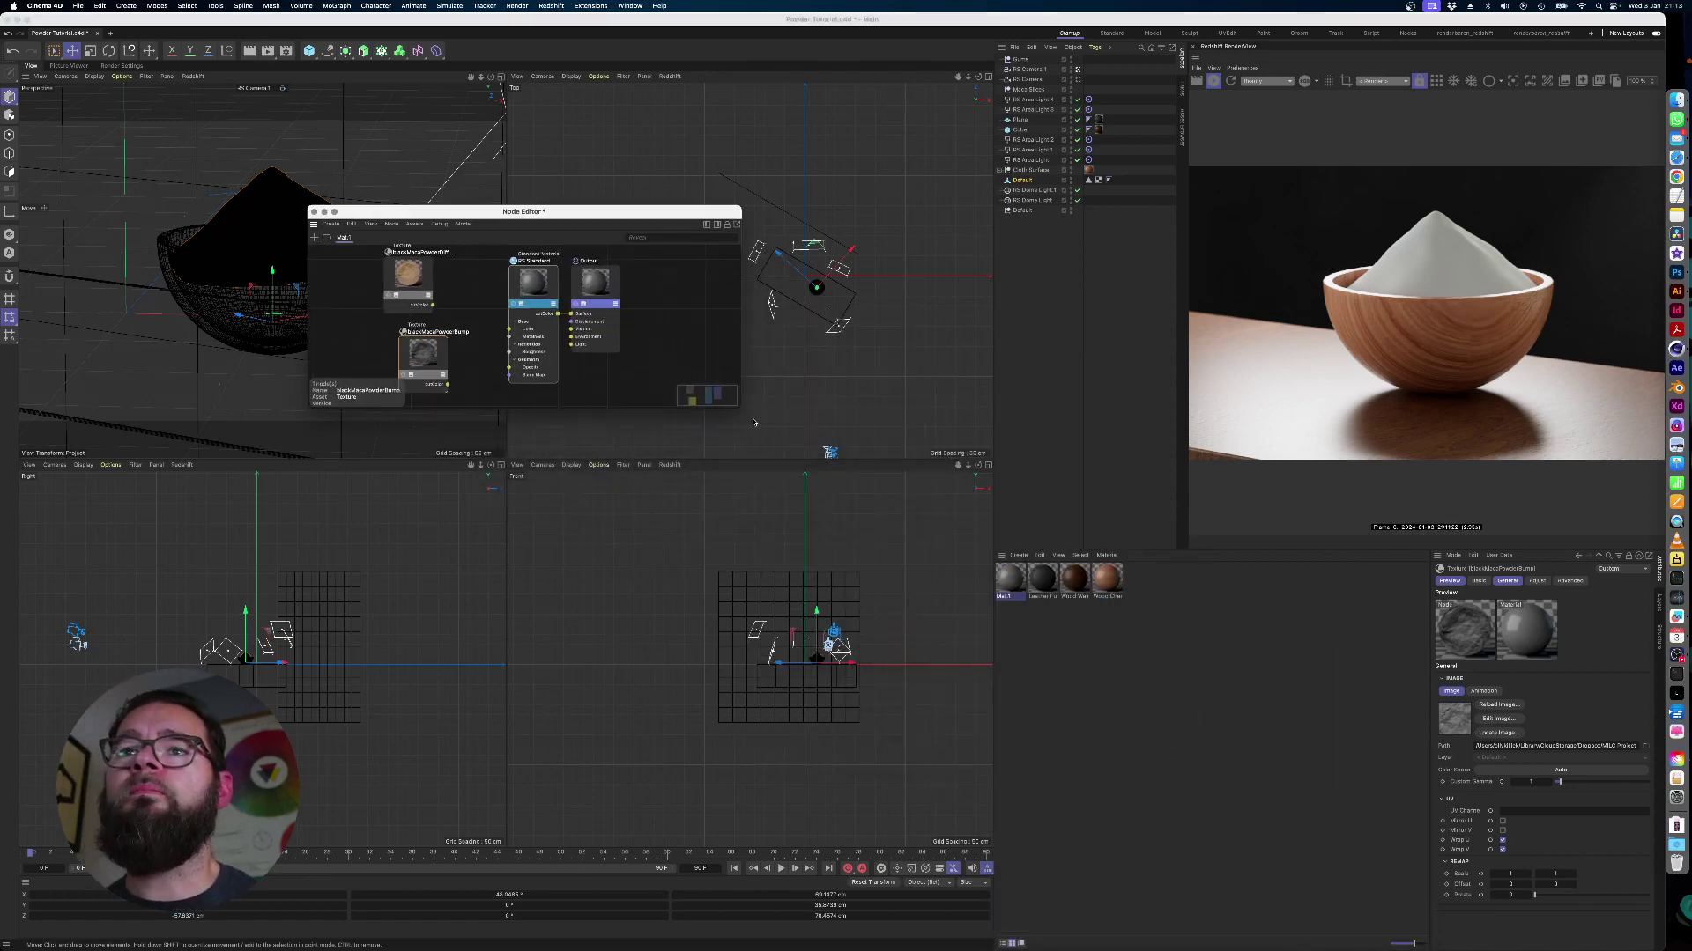
pyautogui.moveTo(739, 407); pyautogui.dragTo(953, 771)
pyautogui.press('h')
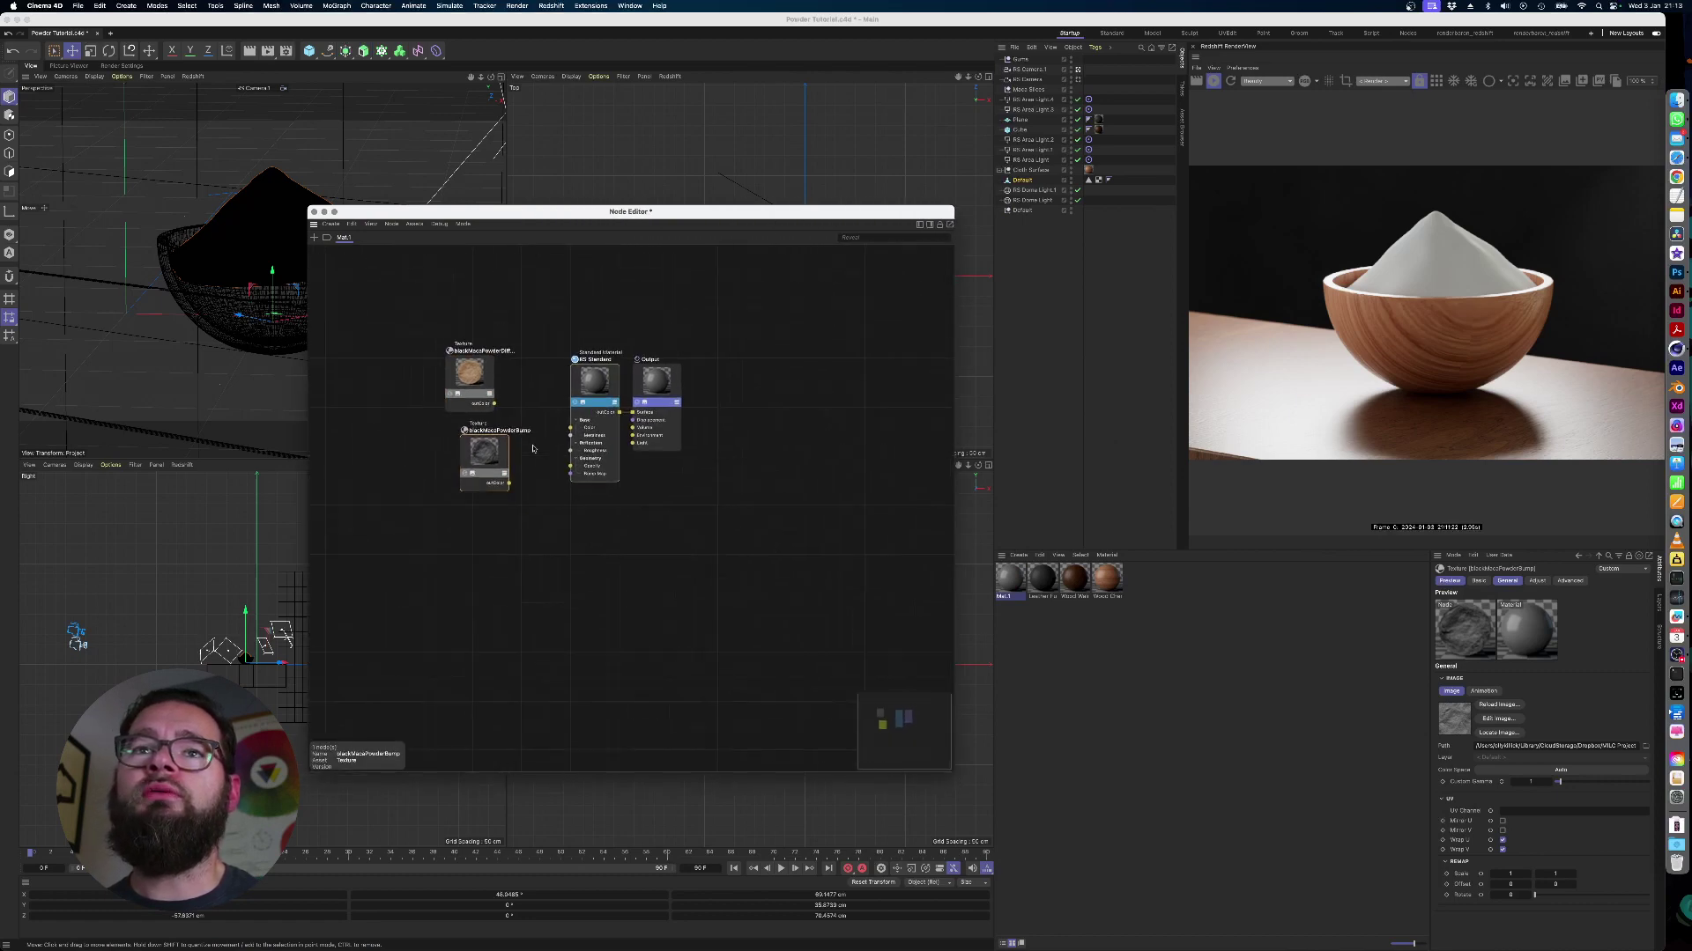
# Add a Displacement node and place it beside the blackMacaPowderBump texture, below the level of the RS Standard node
pyautogui.scroll(3, 533, 449)
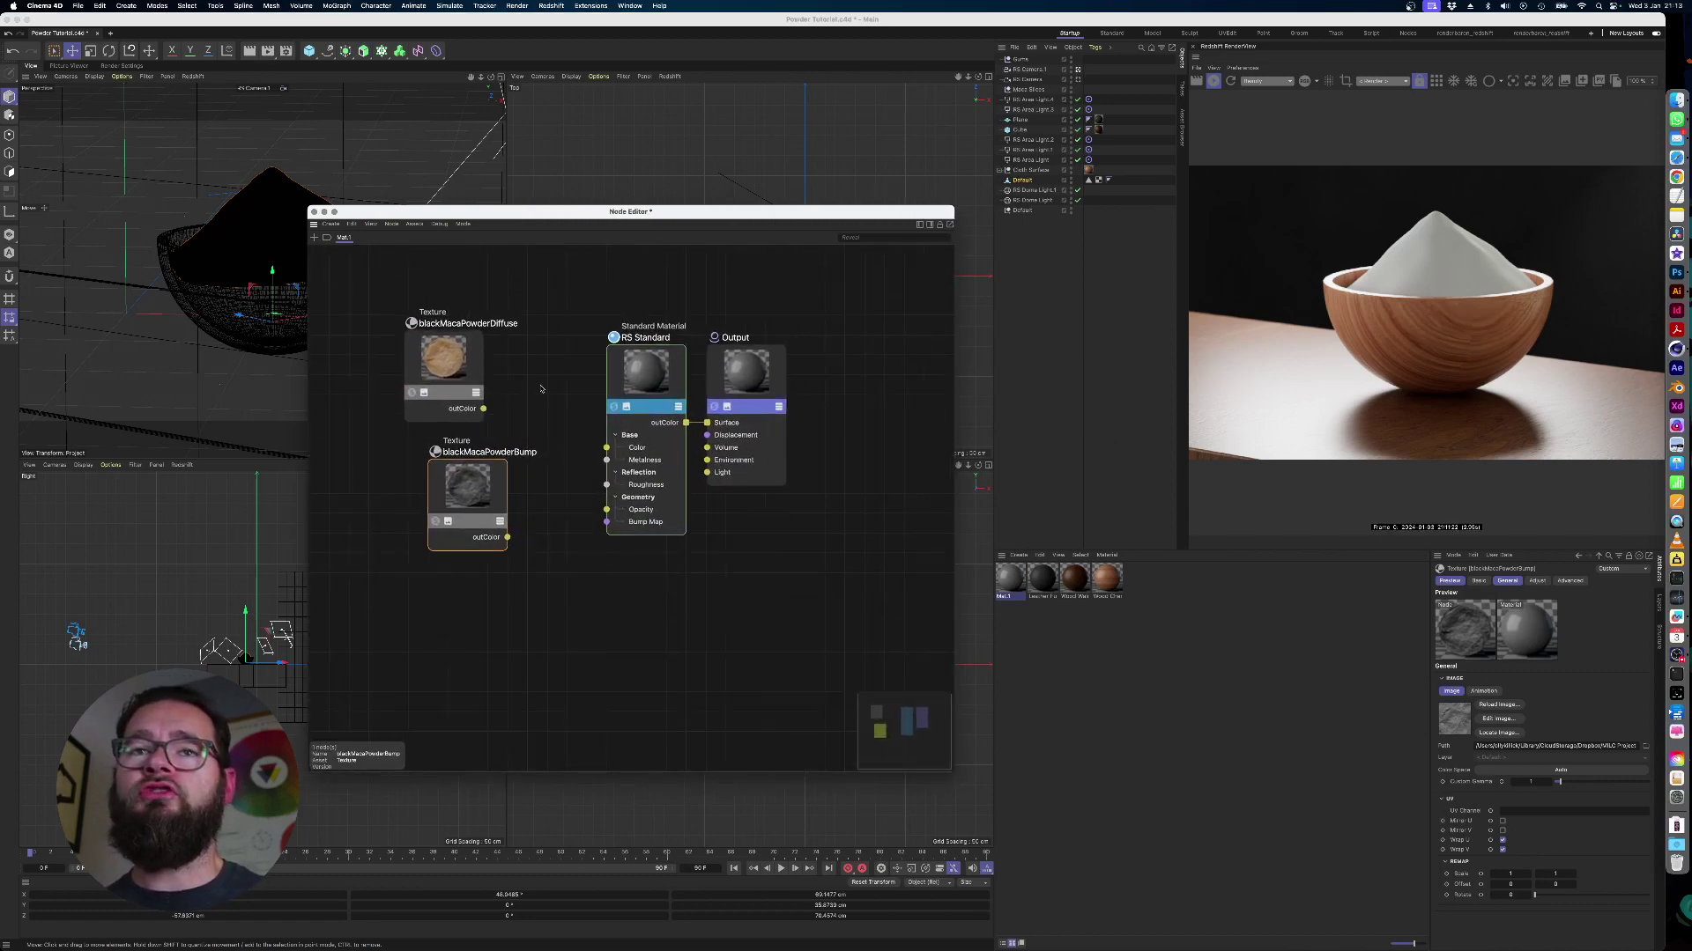
pyautogui.click(513, 344)
pyautogui.click(315, 237)
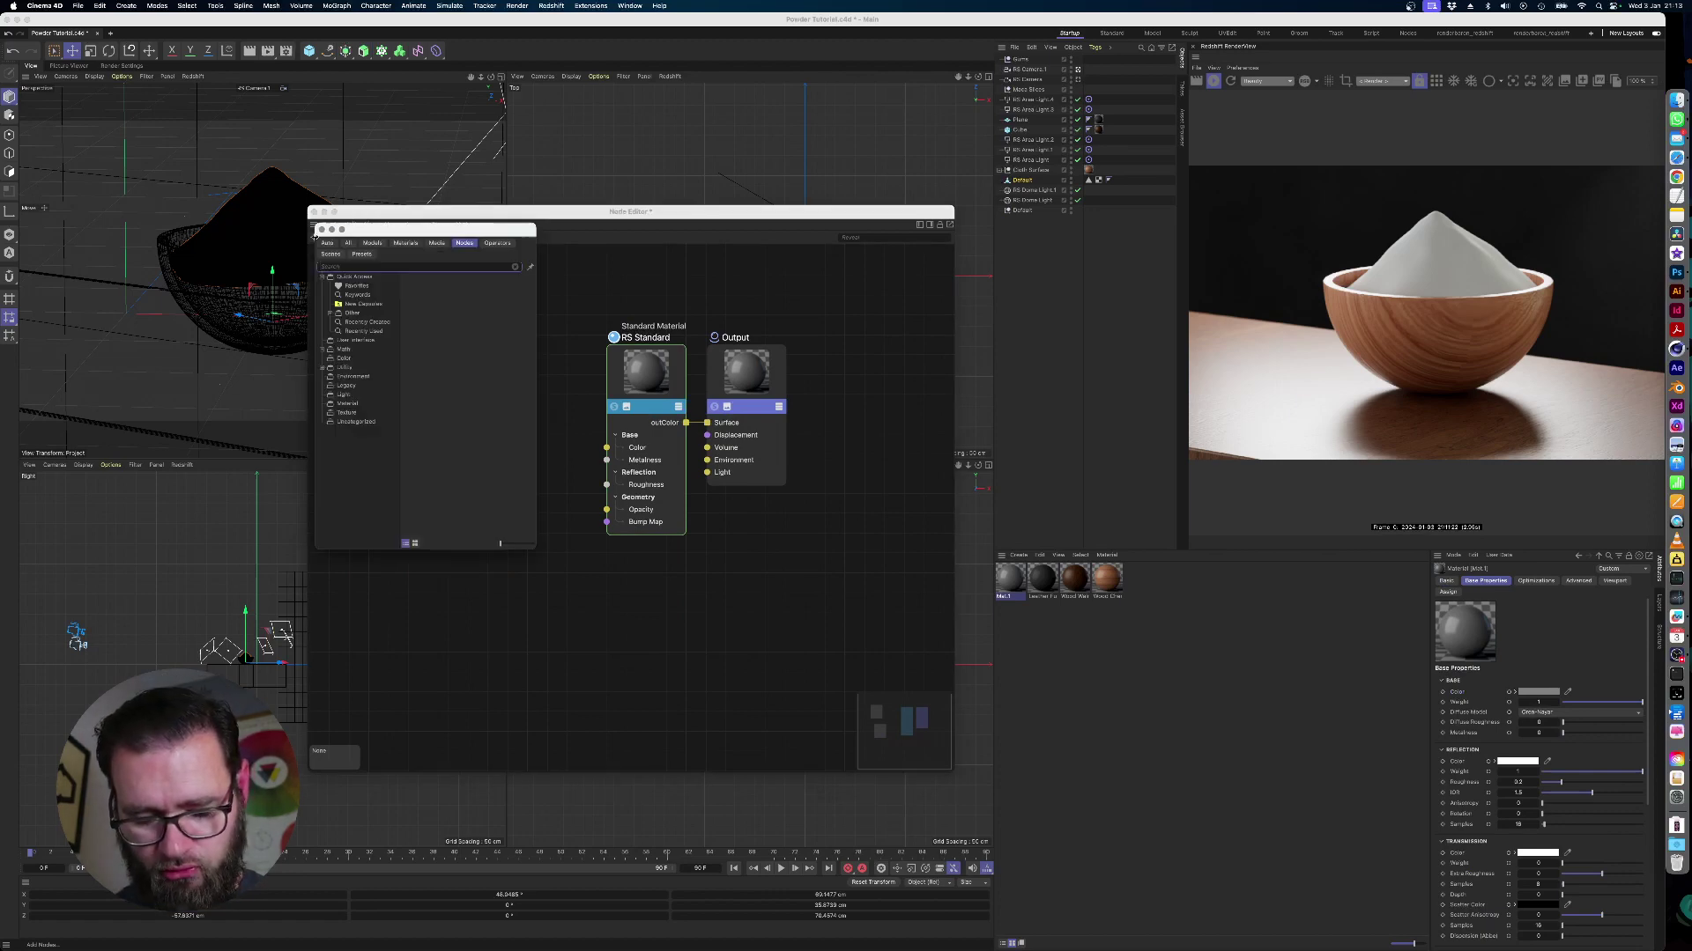
pyautogui.write('dis')
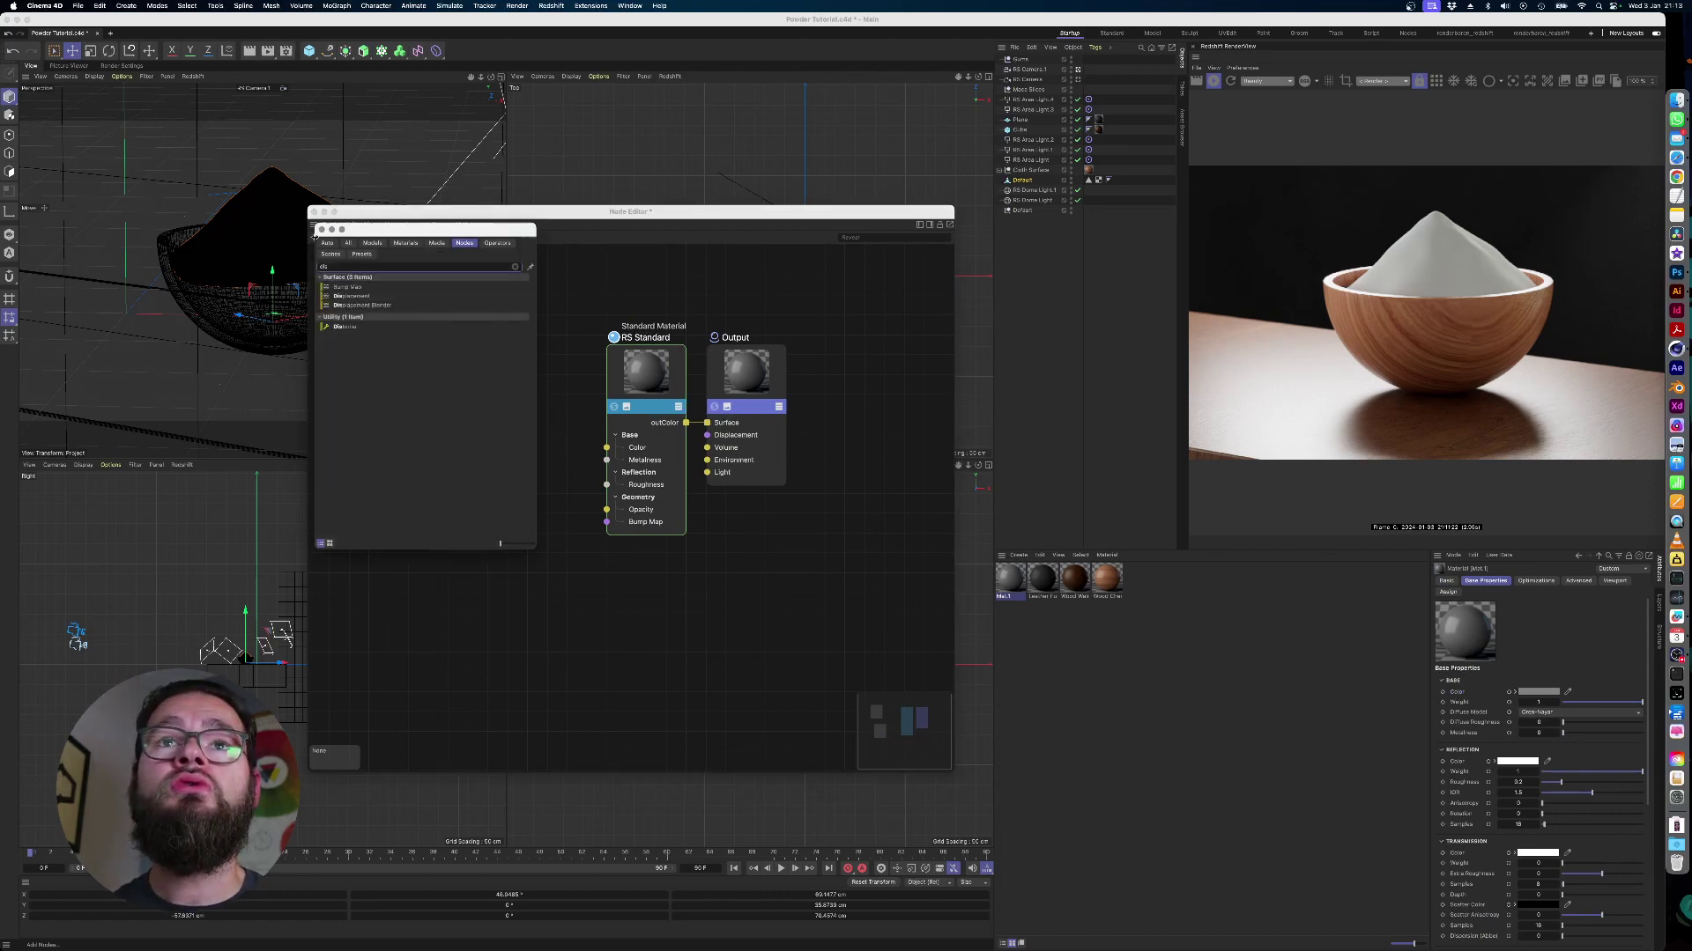
pyautogui.doubleClick(342, 296)
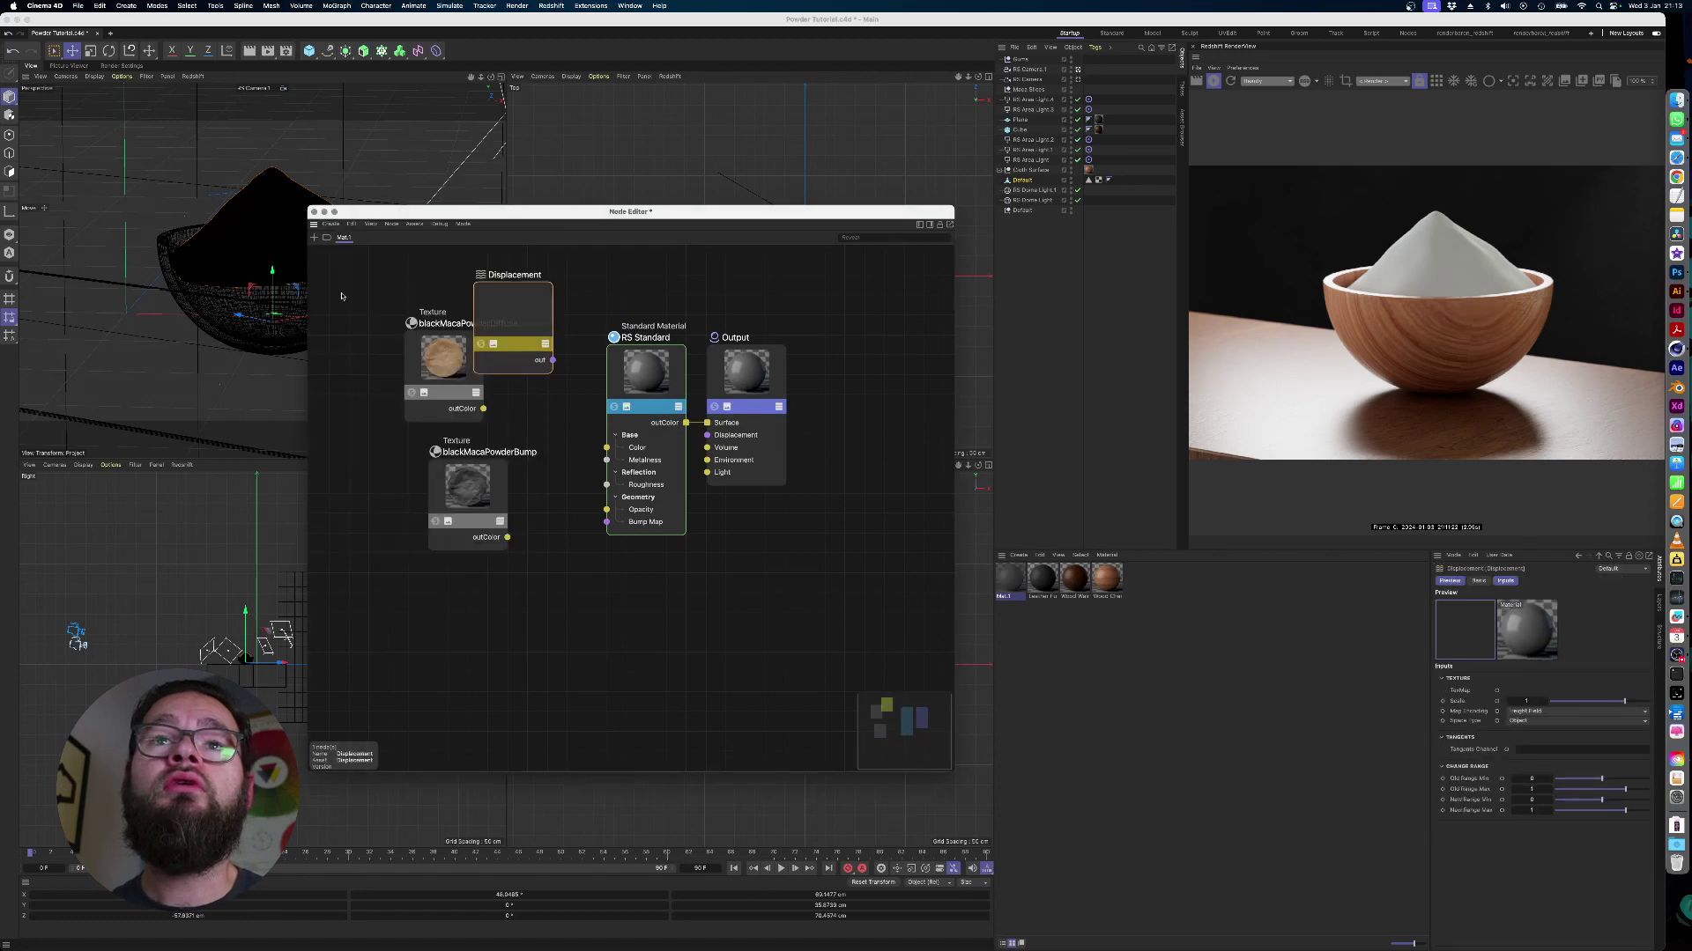
pyautogui.moveTo(566, 553); pyautogui.dragTo(574, 595)
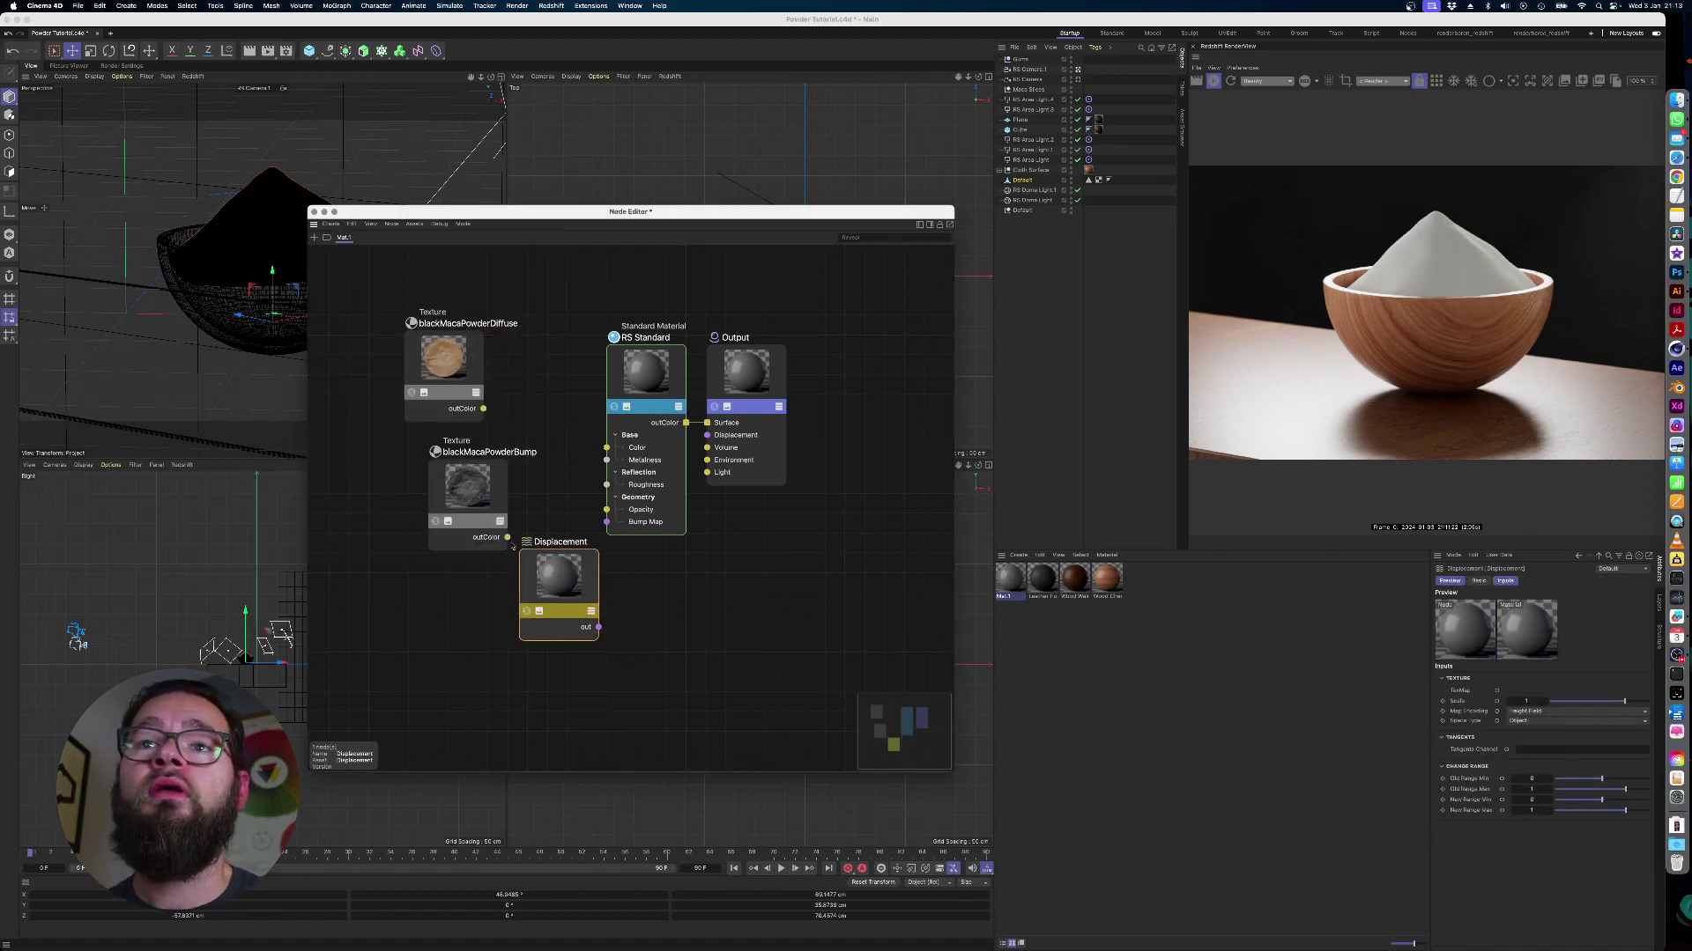
pyautogui.moveTo(476, 493); pyautogui.dragTo(403, 547)
pyautogui.moveTo(593, 598); pyautogui.dragTo(561, 585)
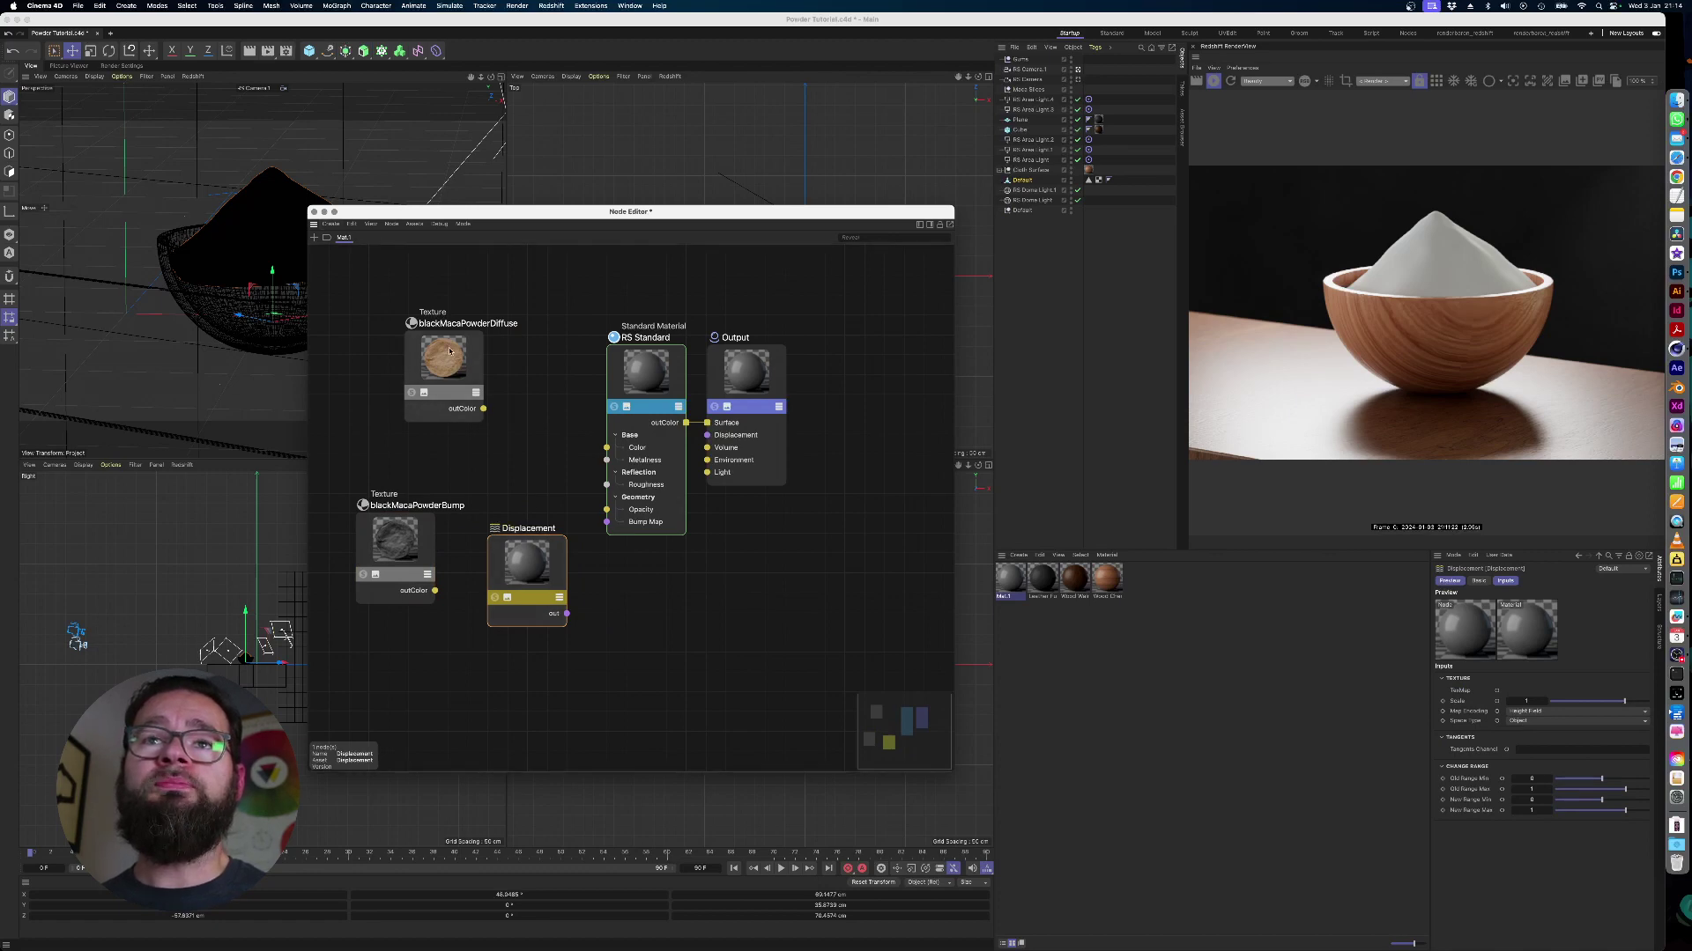
# Add a Bump Map node between the textures and RS Standard, shifting the diffuse texture aside to make room
pyautogui.moveTo(450, 350); pyautogui.dragTo(394, 304)
pyautogui.click(314, 237)
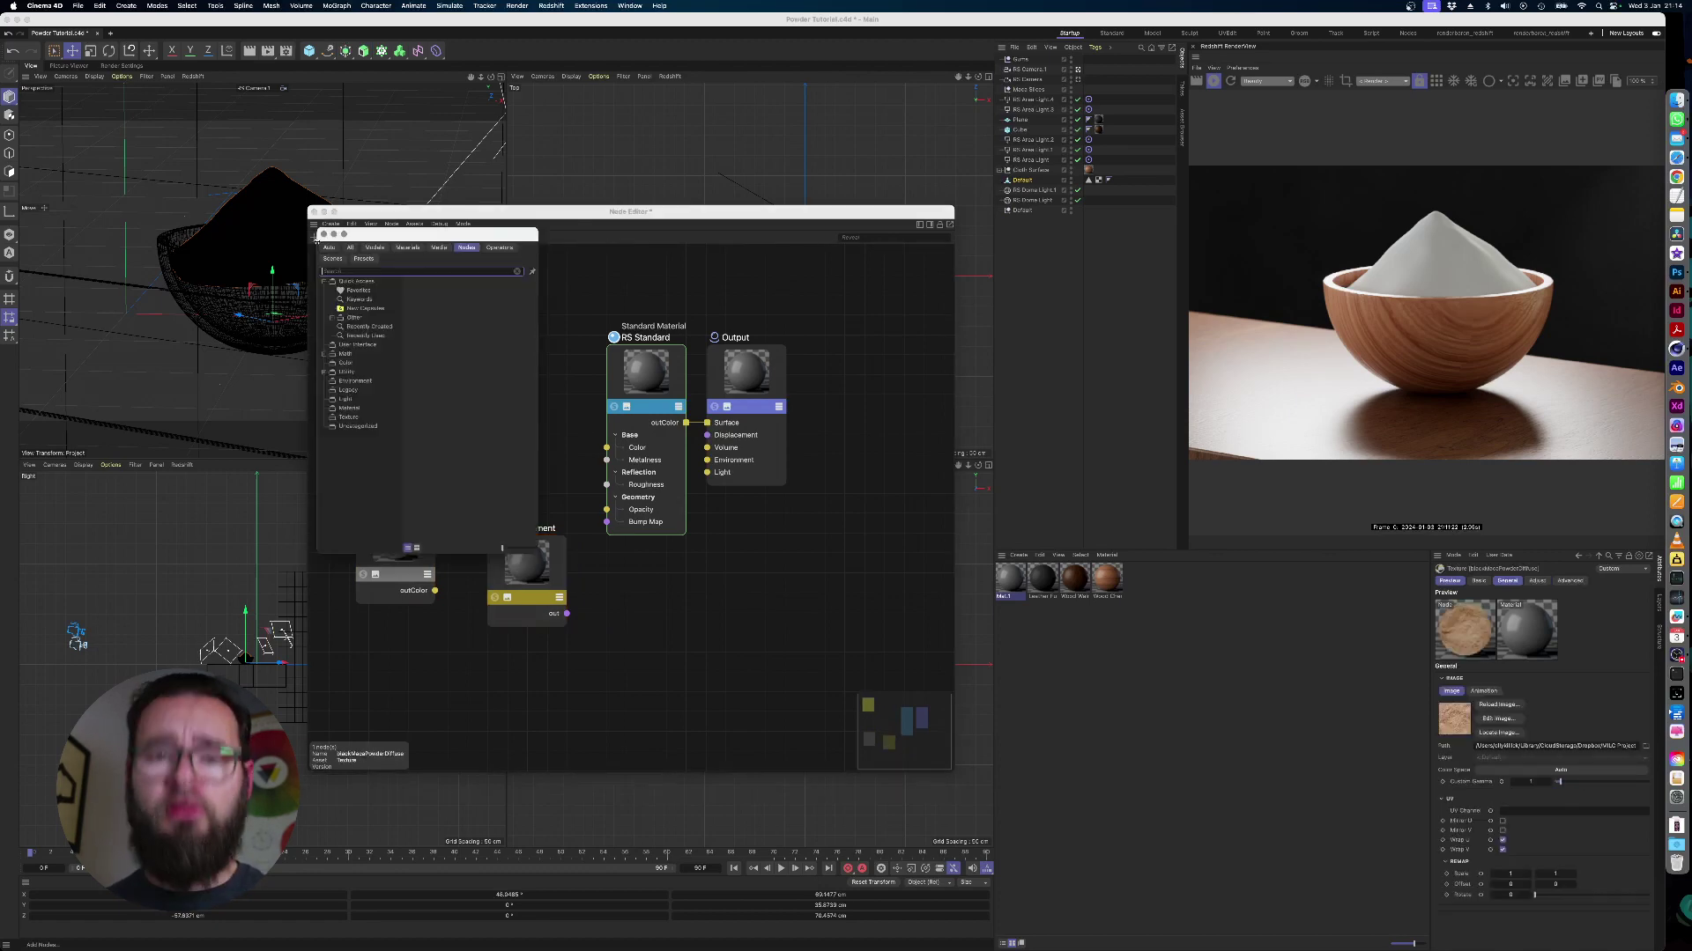
pyautogui.write('bump')
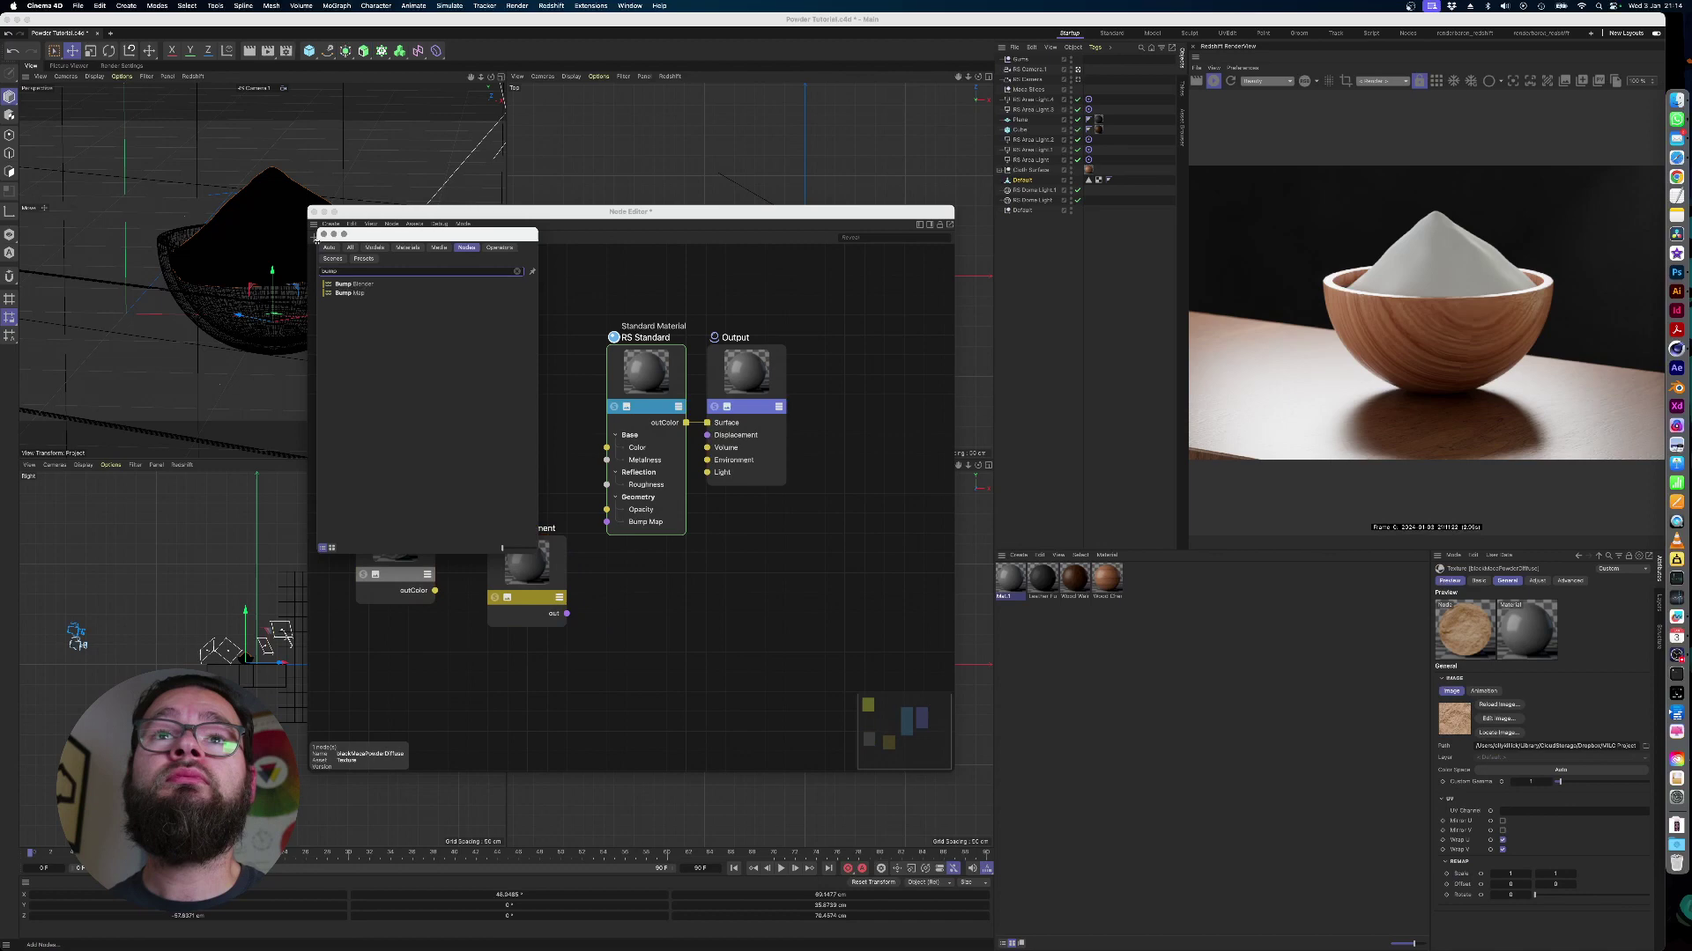
pyautogui.click(363, 294)
pyautogui.doubleClick(354, 293)
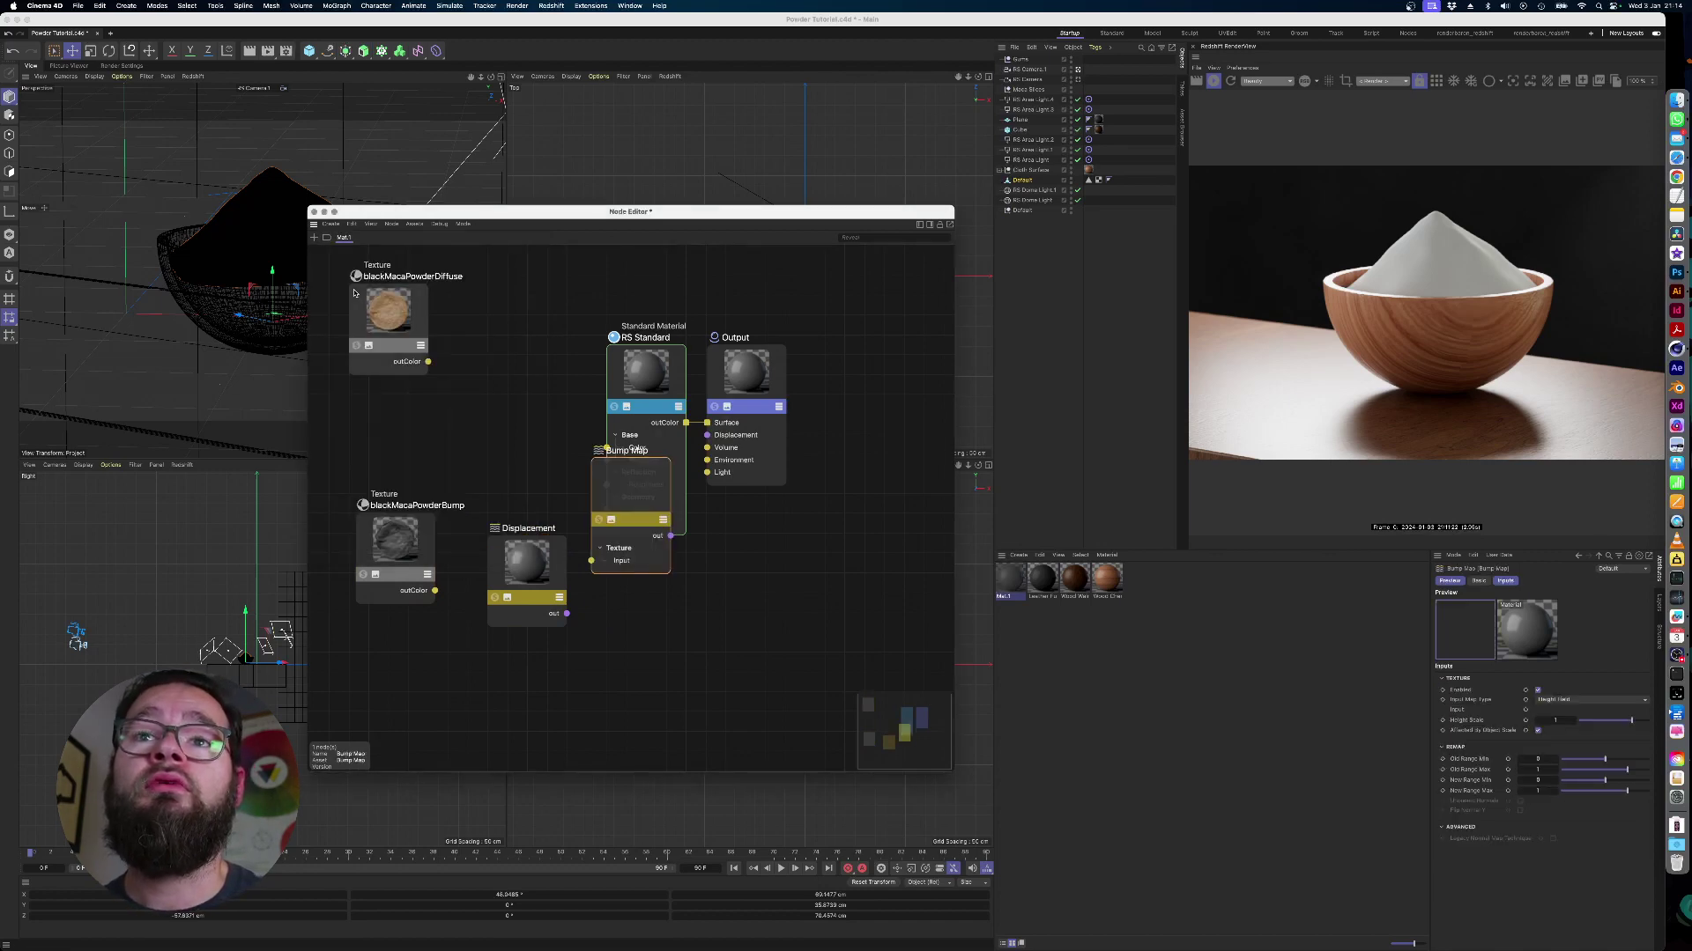
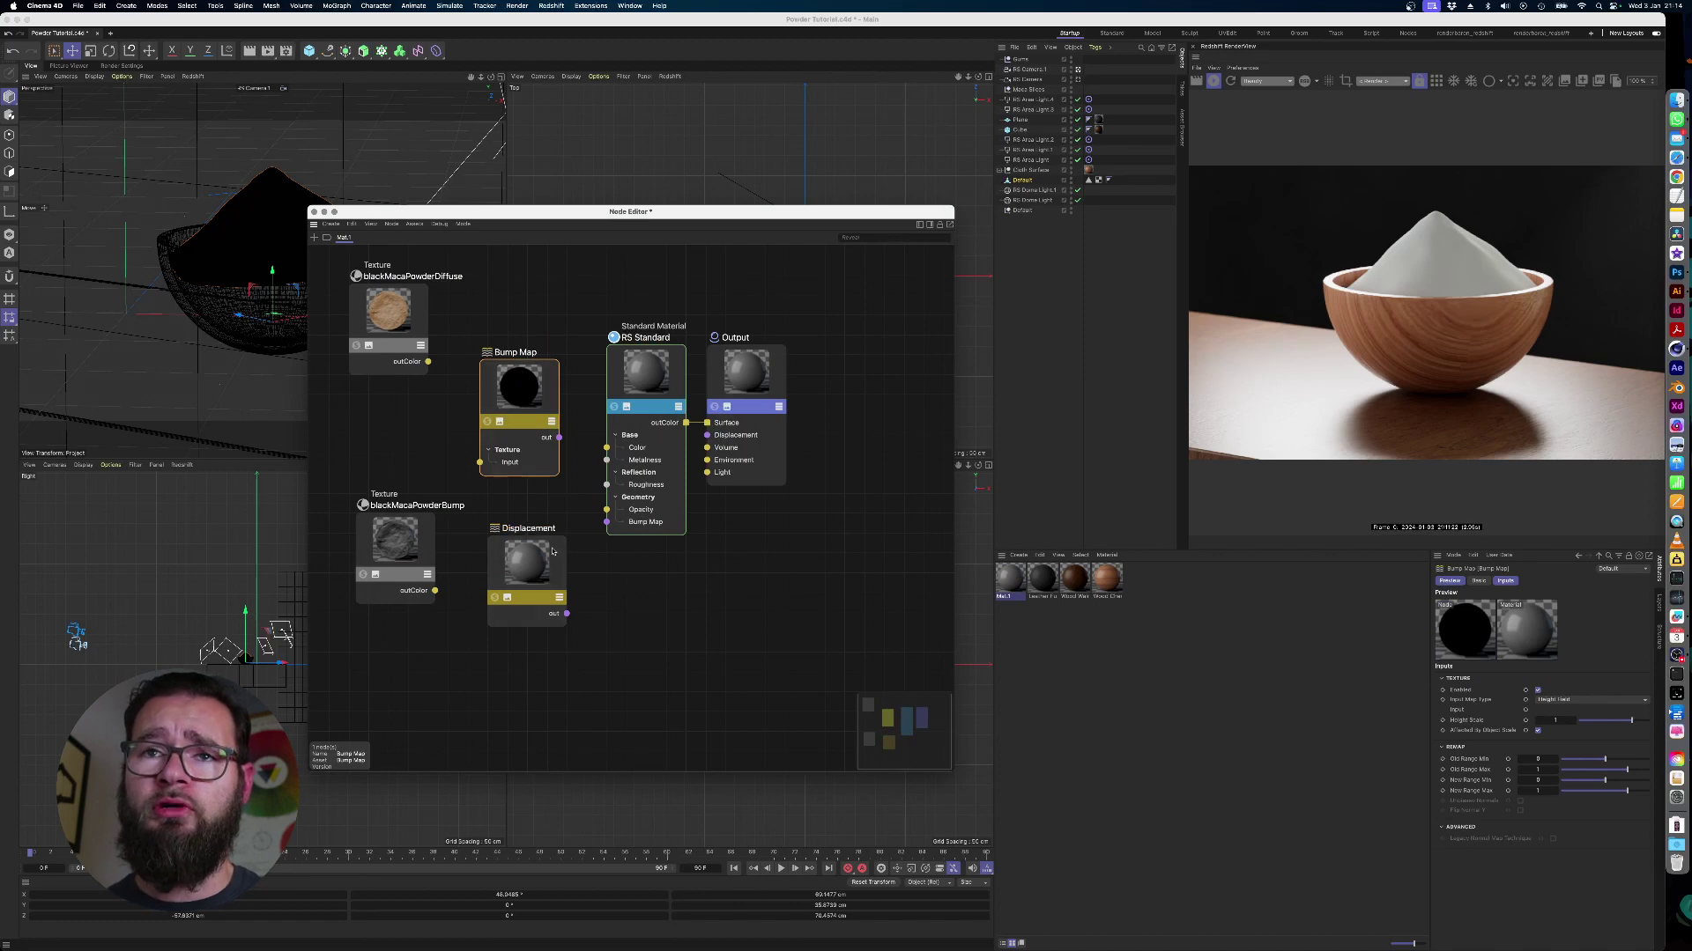
pyautogui.scroll(3, 553, 552)
pyautogui.moveTo(566, 474); pyautogui.dragTo(535, 505)
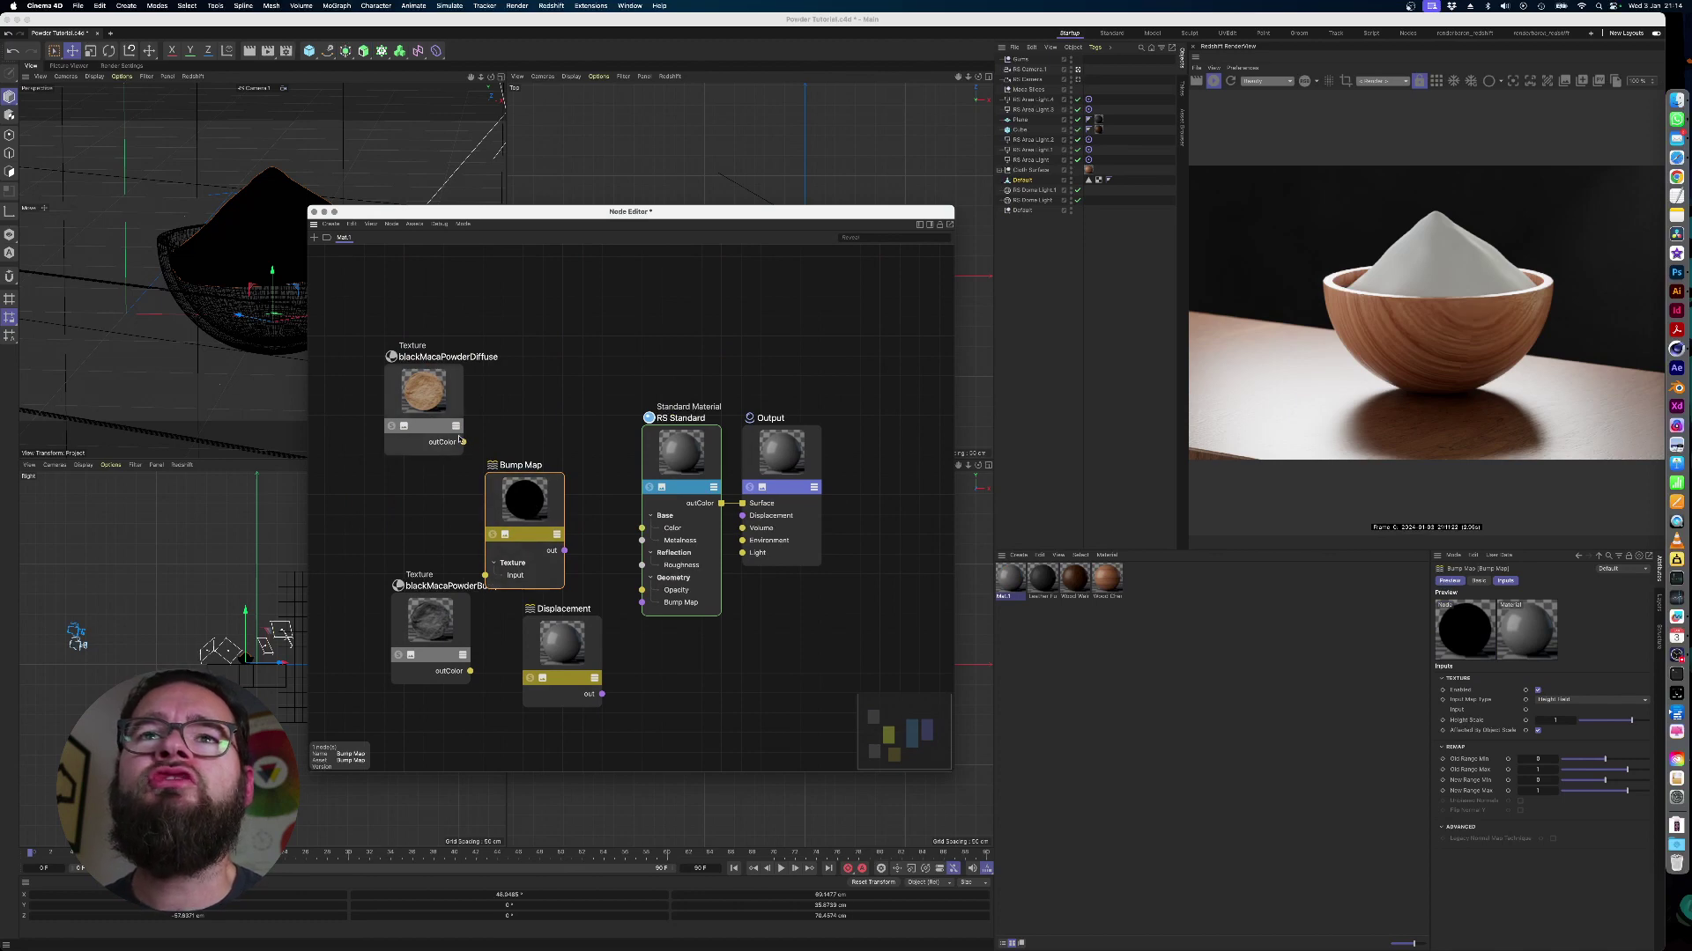
# Connect the diffuse texture to RS Standard's Color and route the bump texture through the Bump Map node into its Bump Map input
pyautogui.moveTo(464, 444); pyautogui.dragTo(642, 528)
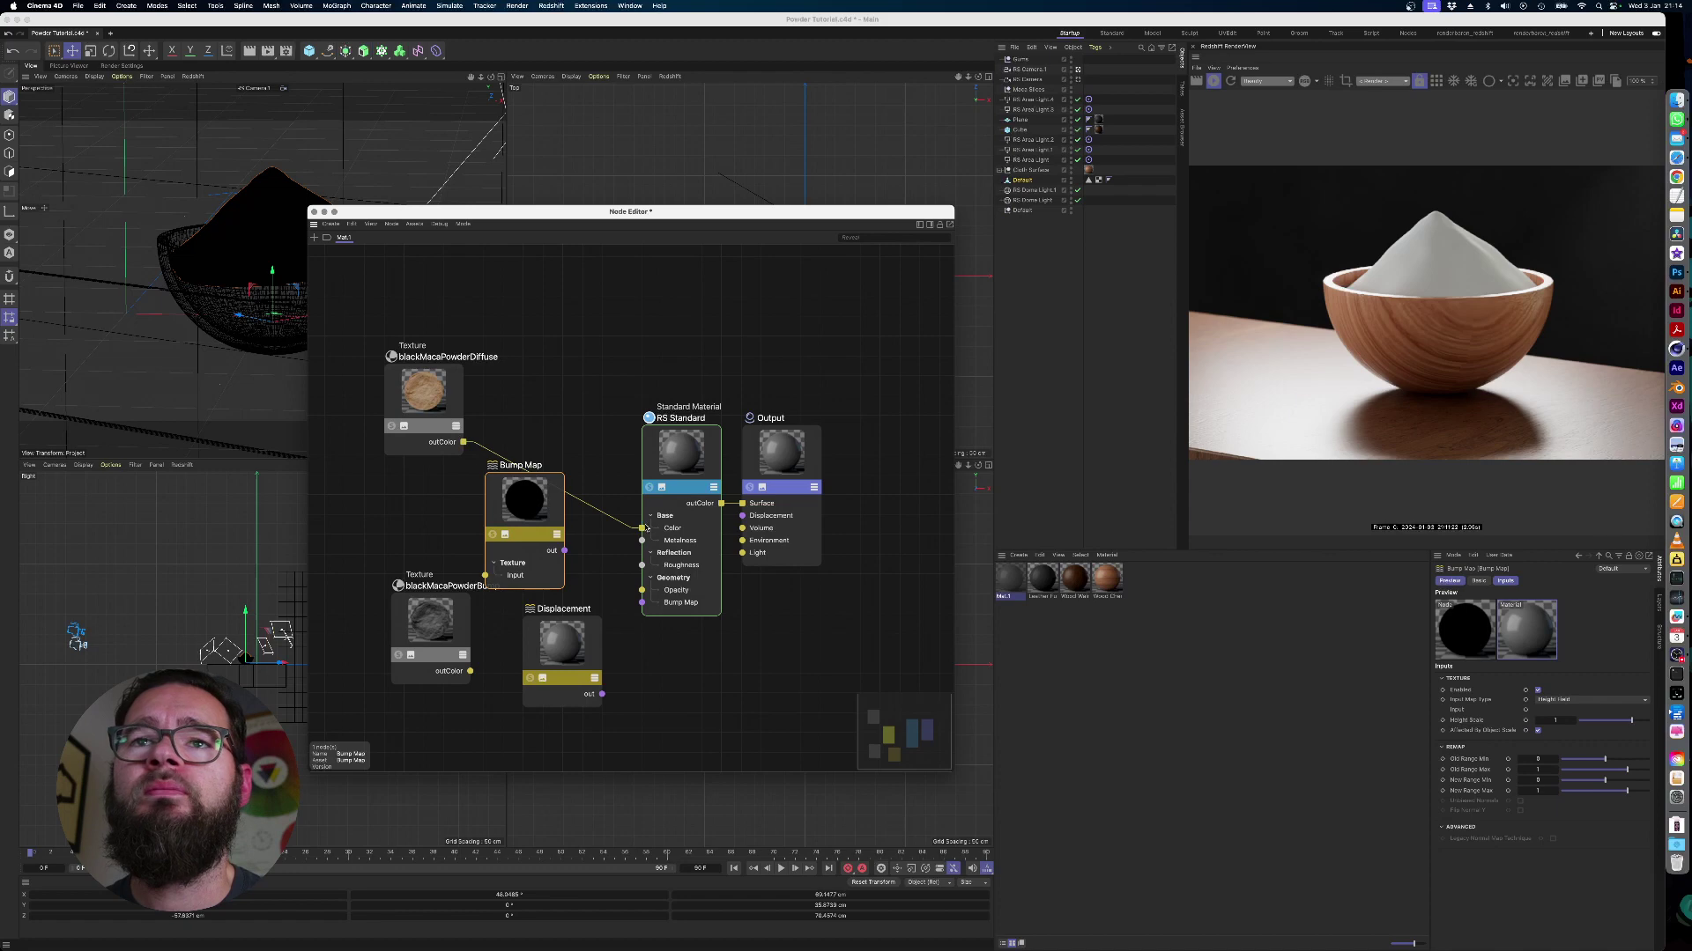
pyautogui.moveTo(427, 613); pyautogui.dragTo(359, 568)
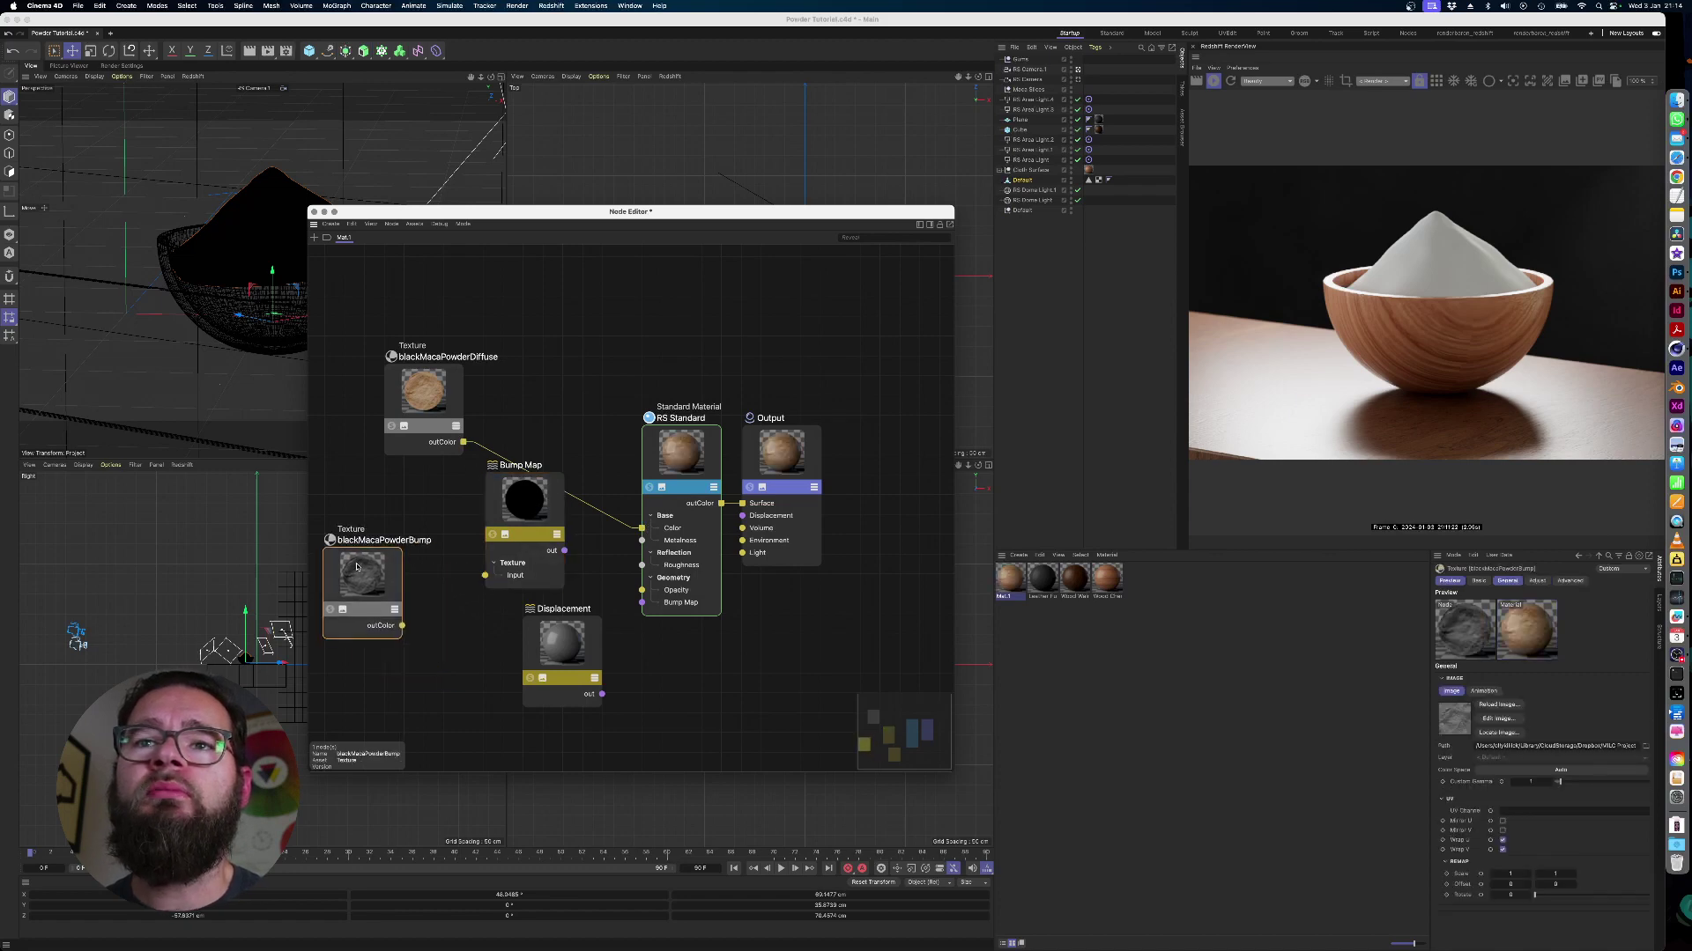
pyautogui.moveTo(506, 536); pyautogui.dragTo(482, 547)
pyautogui.moveTo(402, 627); pyautogui.dragTo(643, 603)
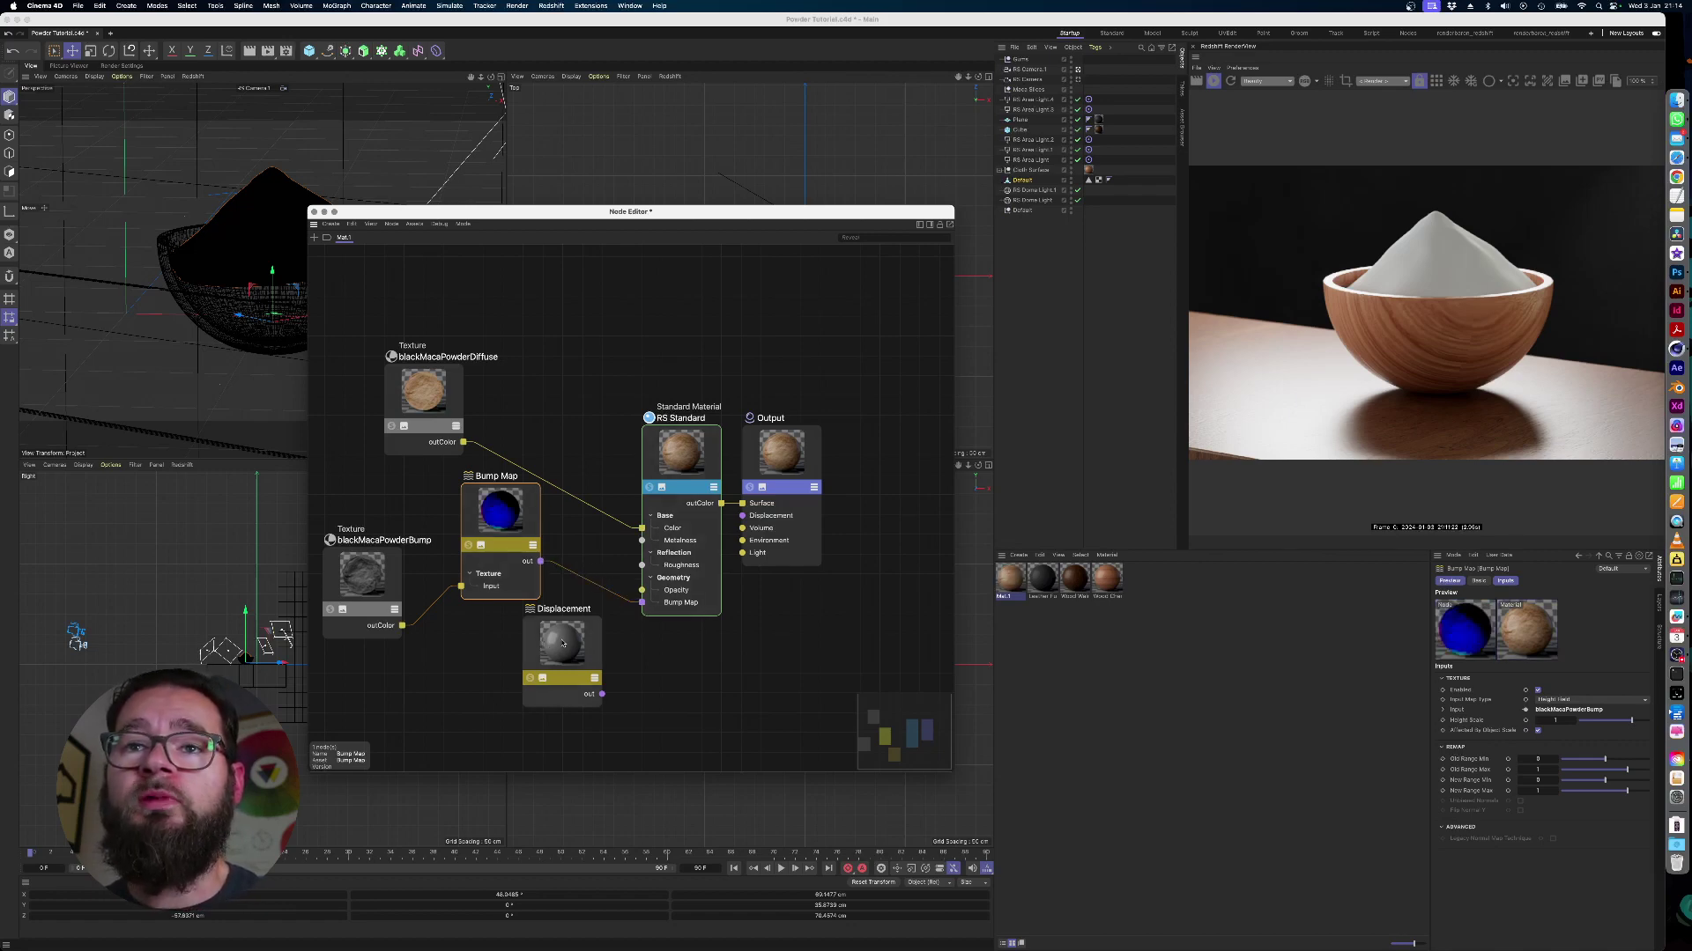
# Connect the bump texture to the Displacement node's TexMap input, and link that node's output to the Output node's Displacement
pyautogui.moveTo(561, 645); pyautogui.dragTo(538, 664)
pyautogui.moveTo(402, 626); pyautogui.dragTo(571, 698)
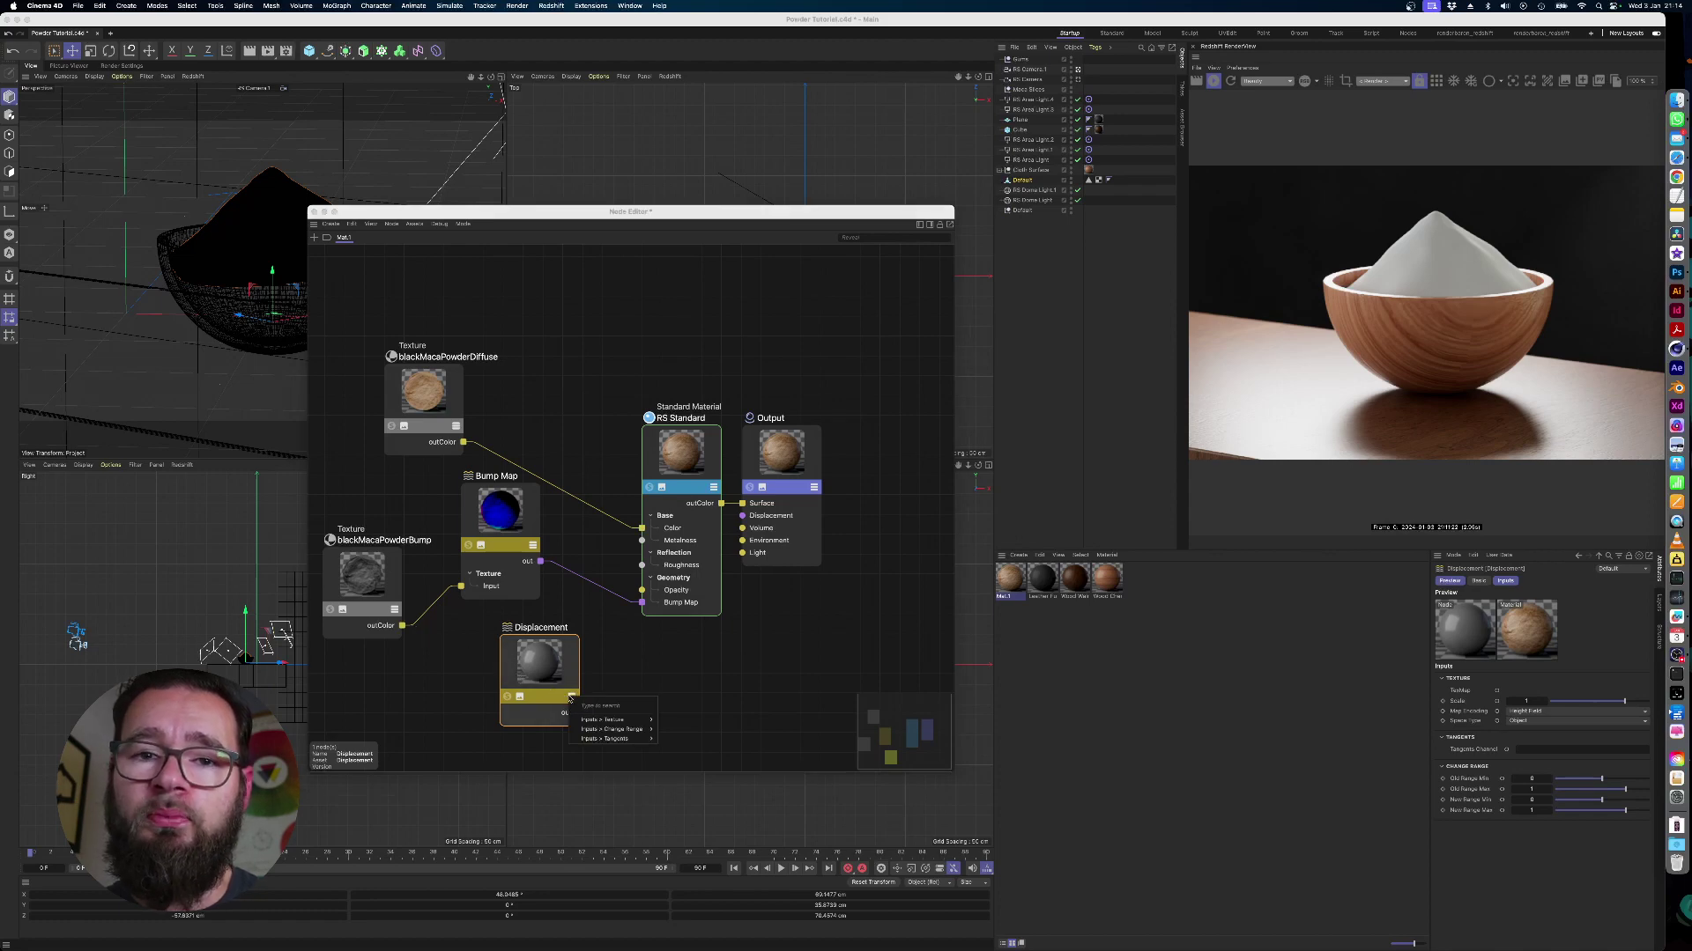
pyautogui.moveTo(598, 722)
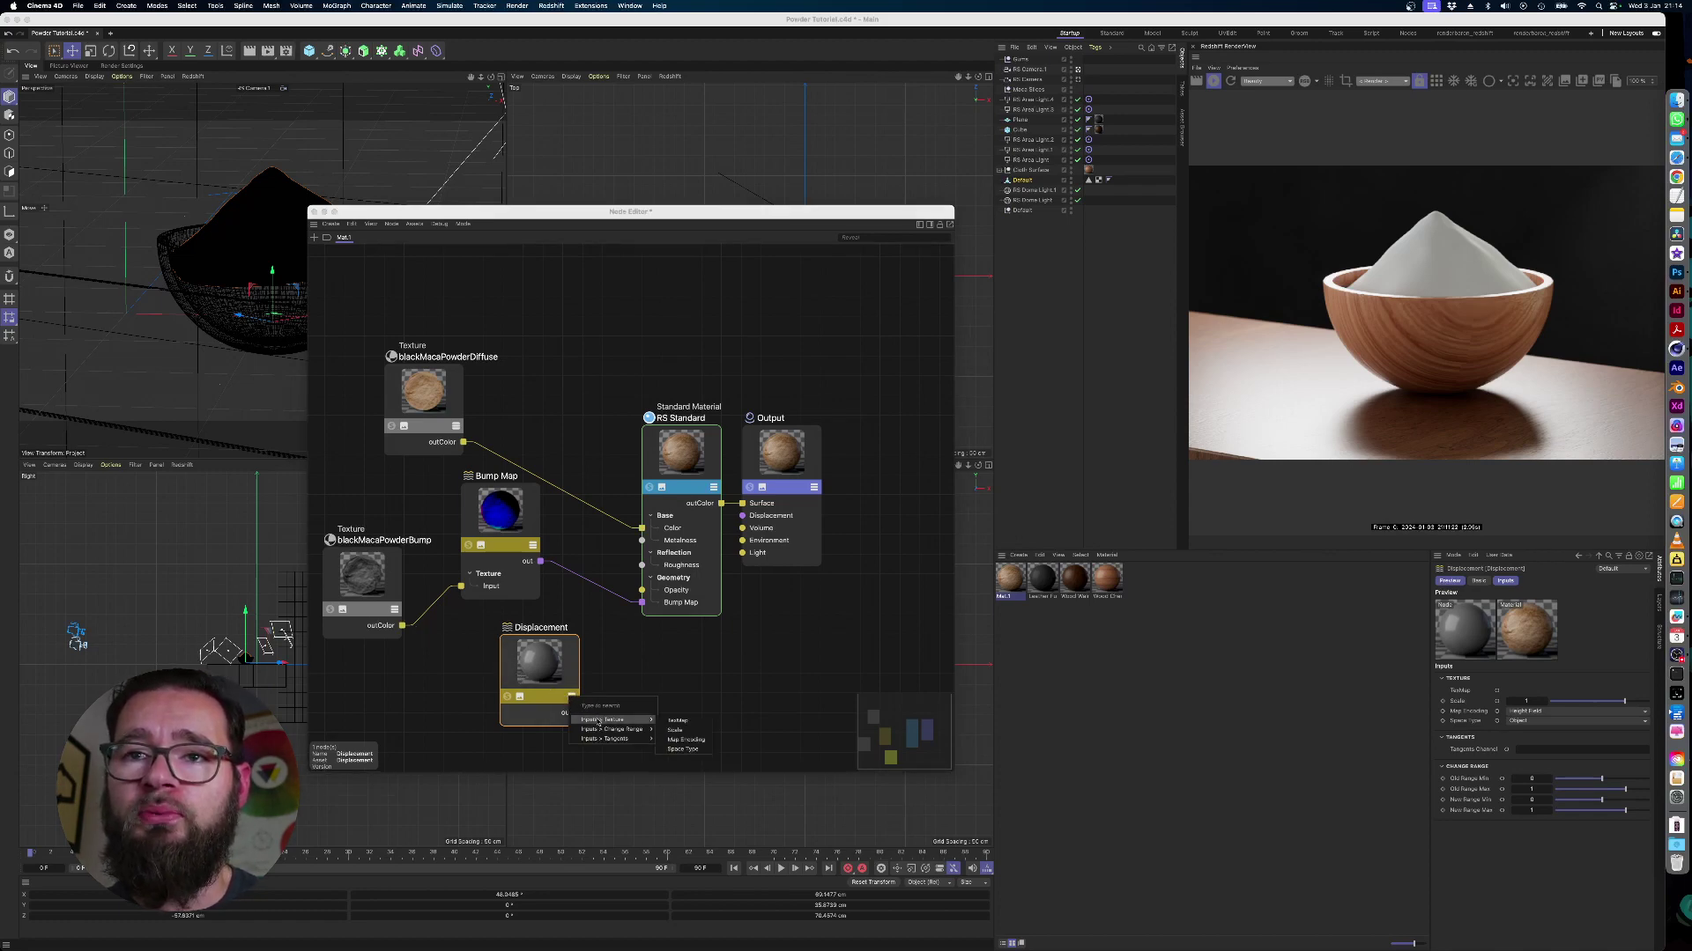
pyautogui.click(676, 721)
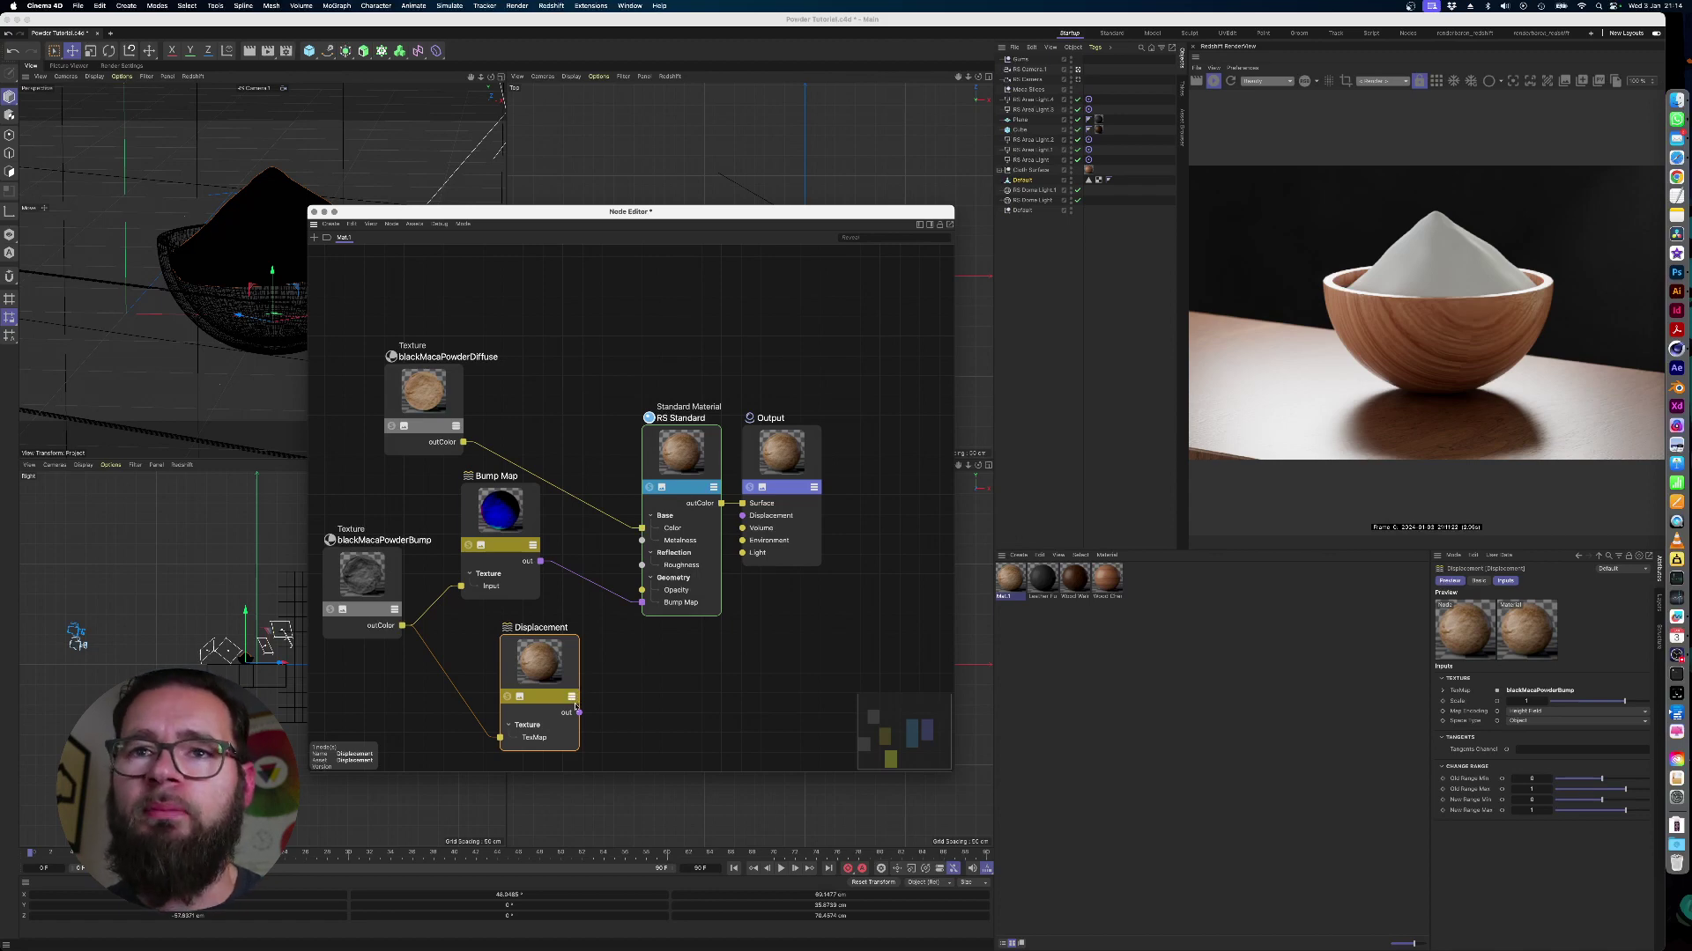
pyautogui.moveTo(579, 714); pyautogui.dragTo(743, 518)
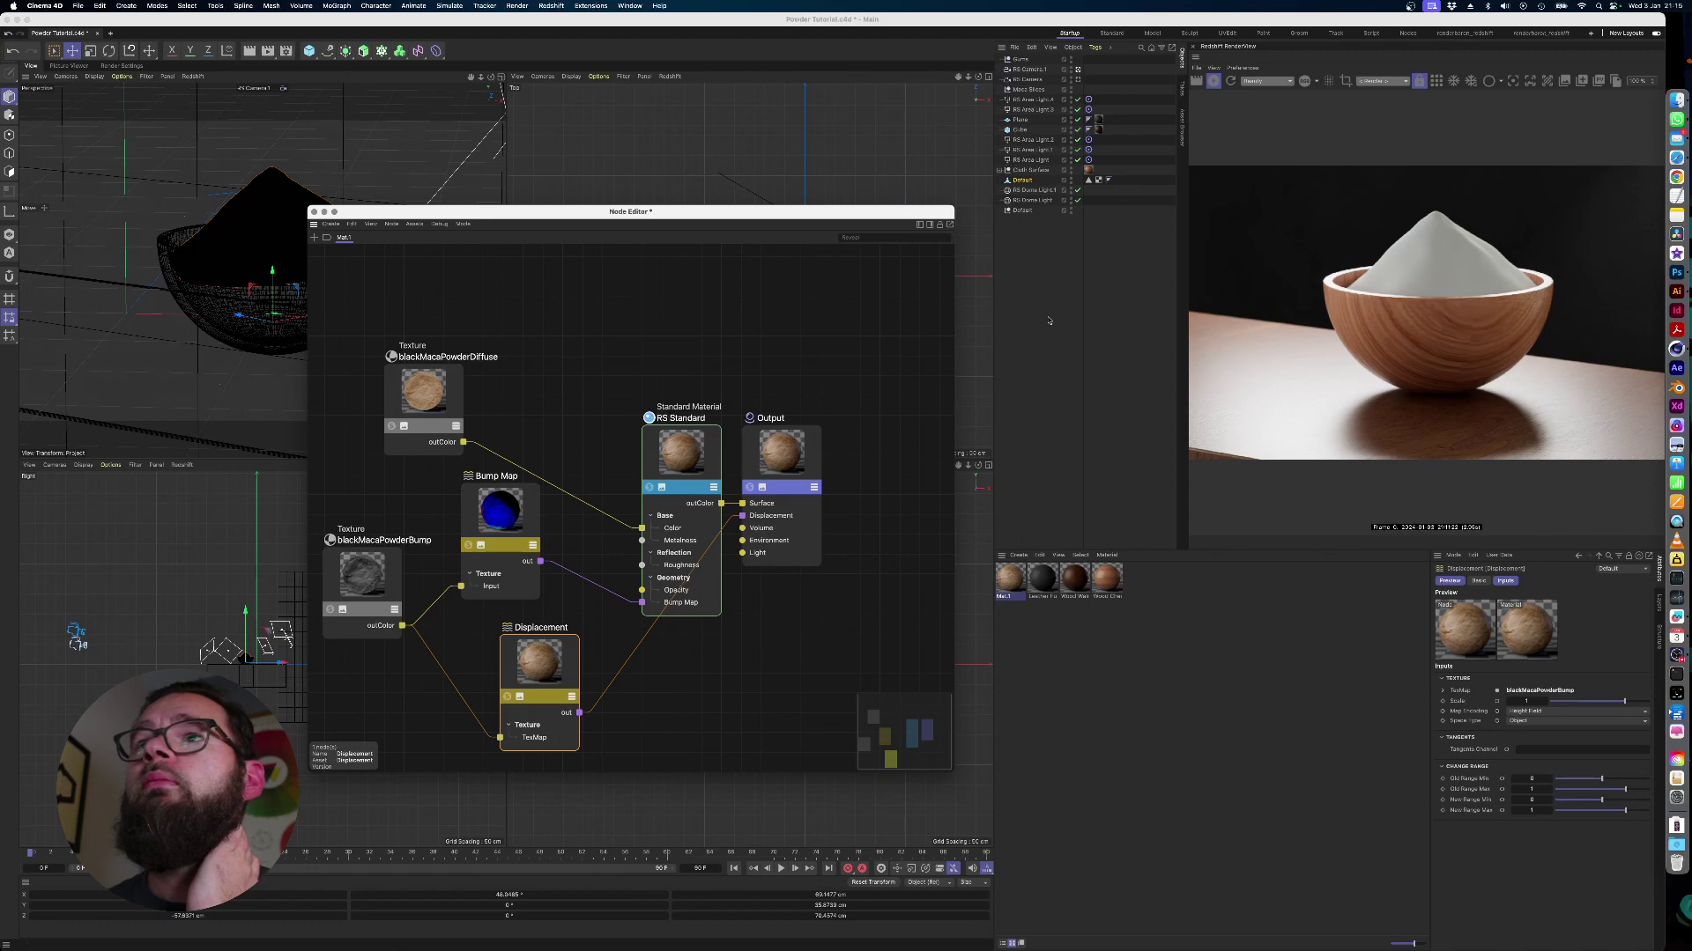
# Apply the new powder material to the selected Default object, the mound in the bowl
pyautogui.click(1000, 607)
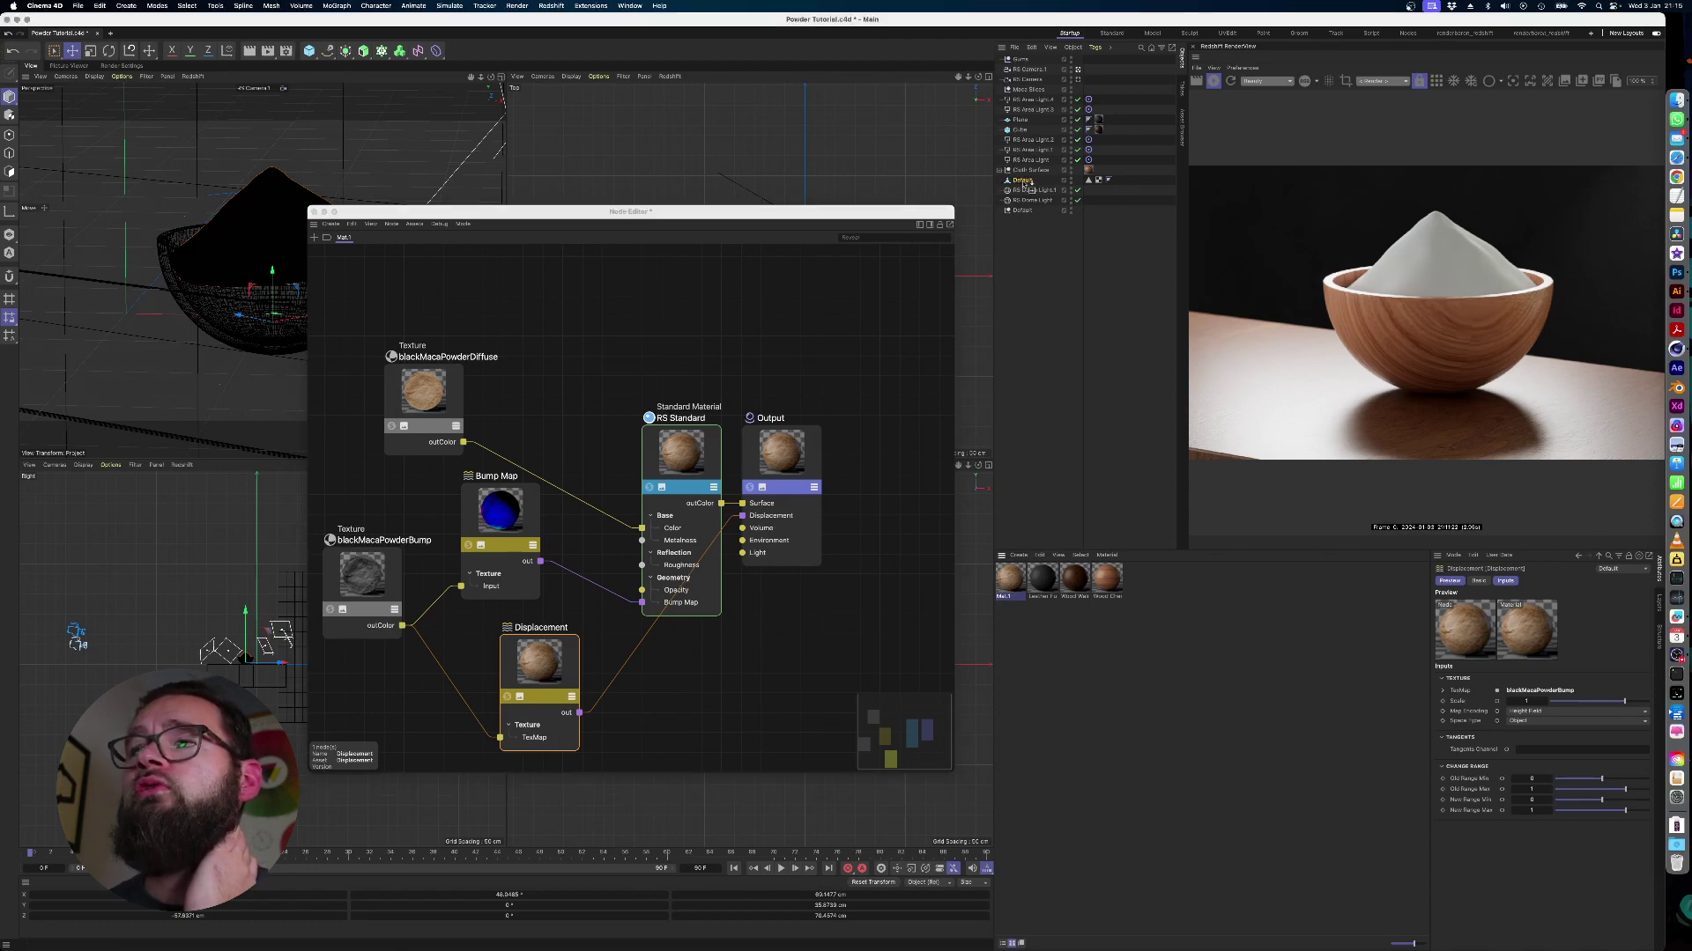
pyautogui.moveTo(1025, 182); pyautogui.dragTo(1027, 181)
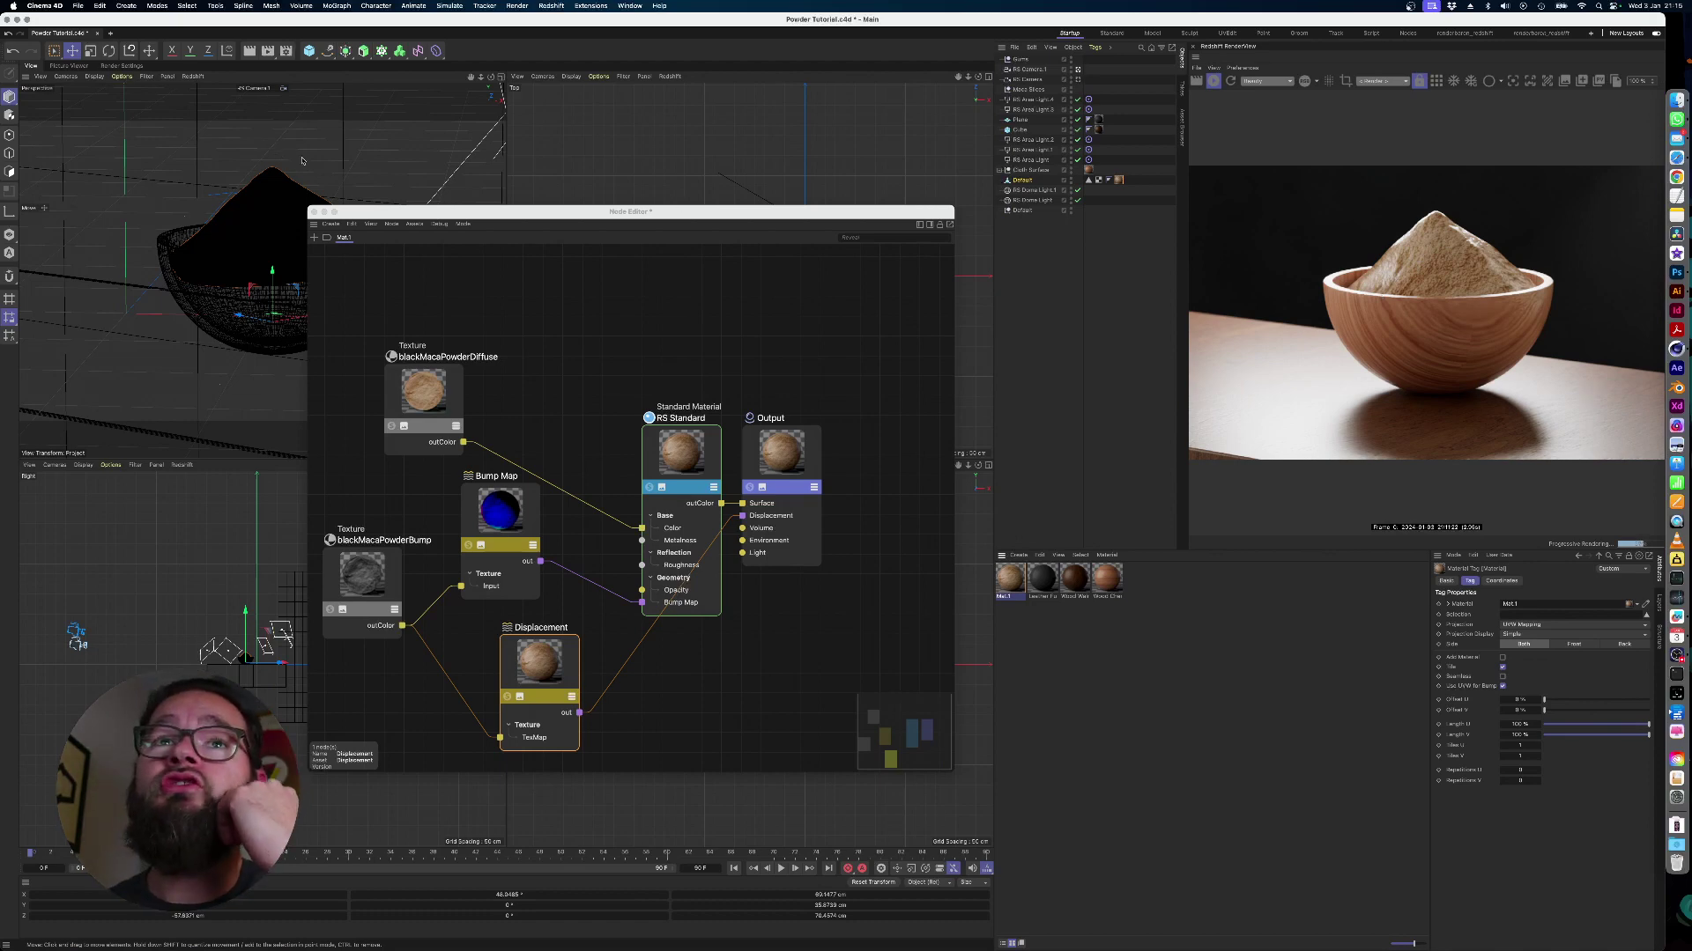
# Restore the Startup layout, reopen the powder material's node graph and restart the Redshift preview render
pyautogui.moveTo(678, 212); pyautogui.dragTo(729, 199)
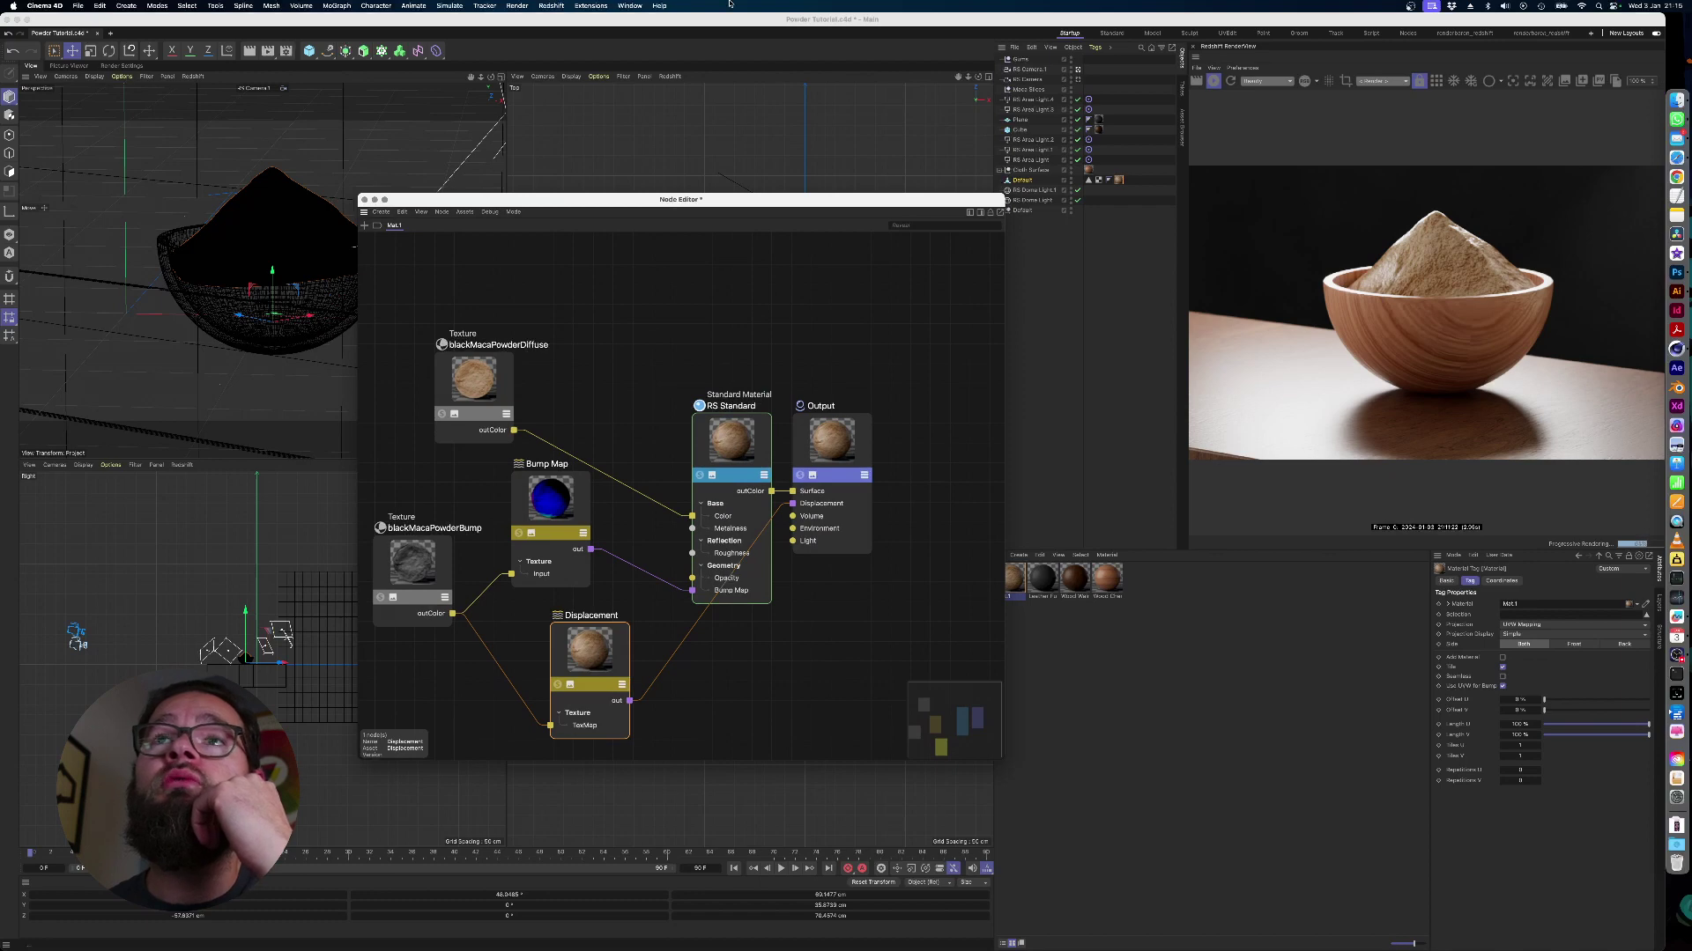
pyautogui.click(1068, 33)
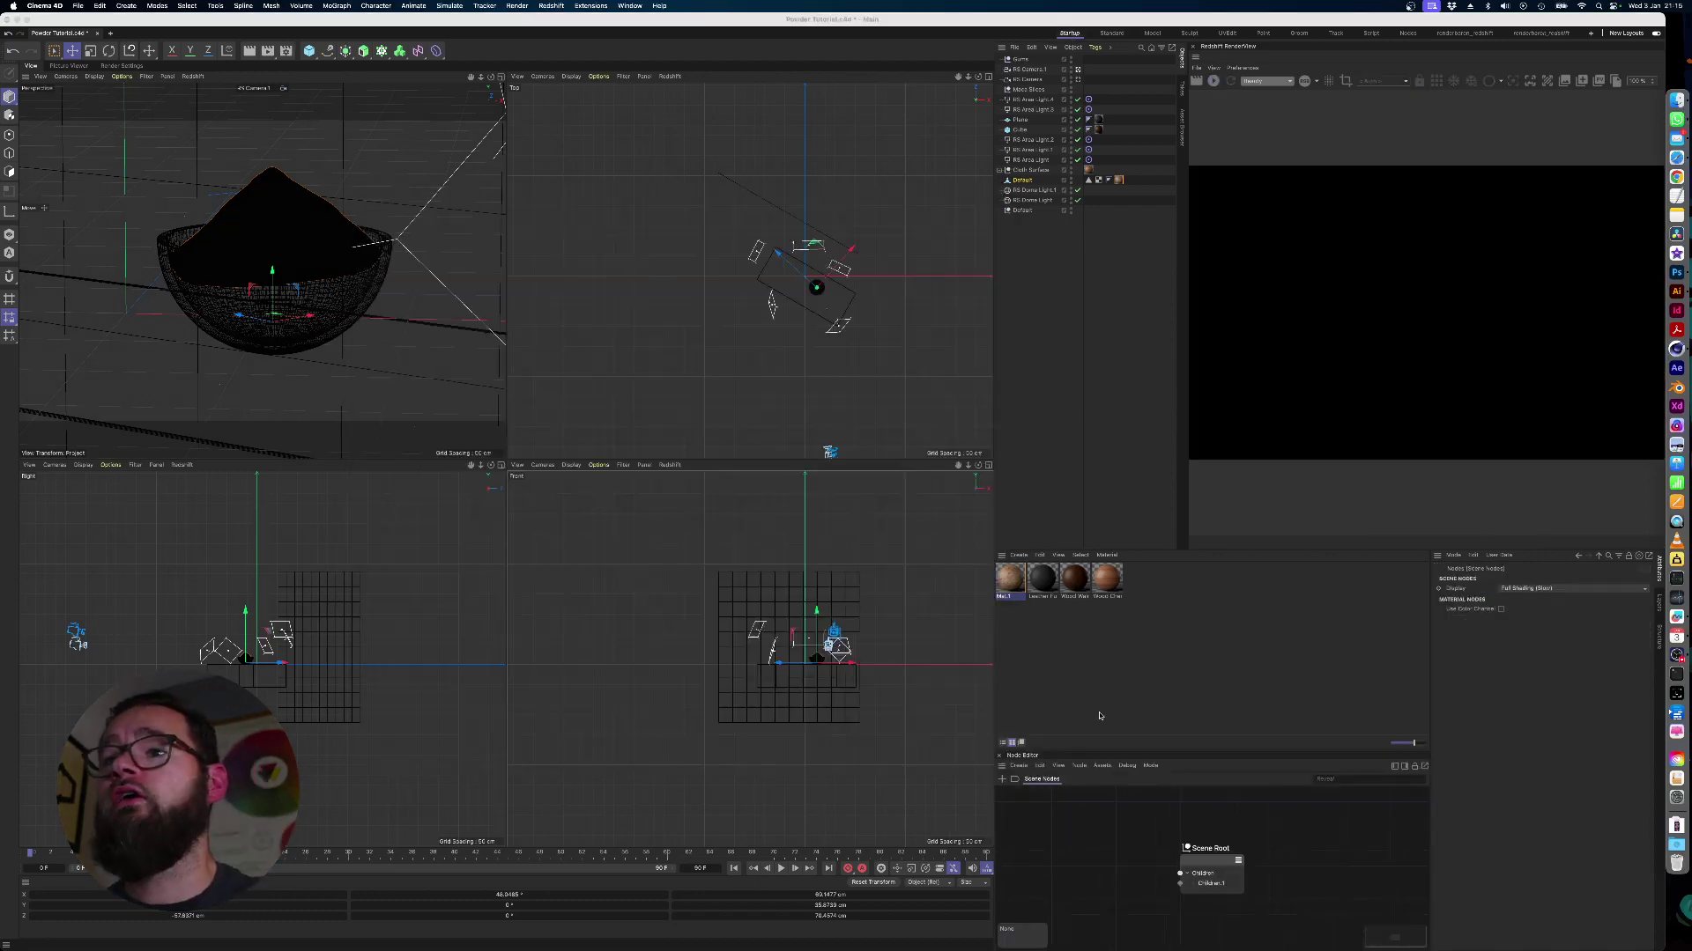
pyautogui.doubleClick(1013, 578)
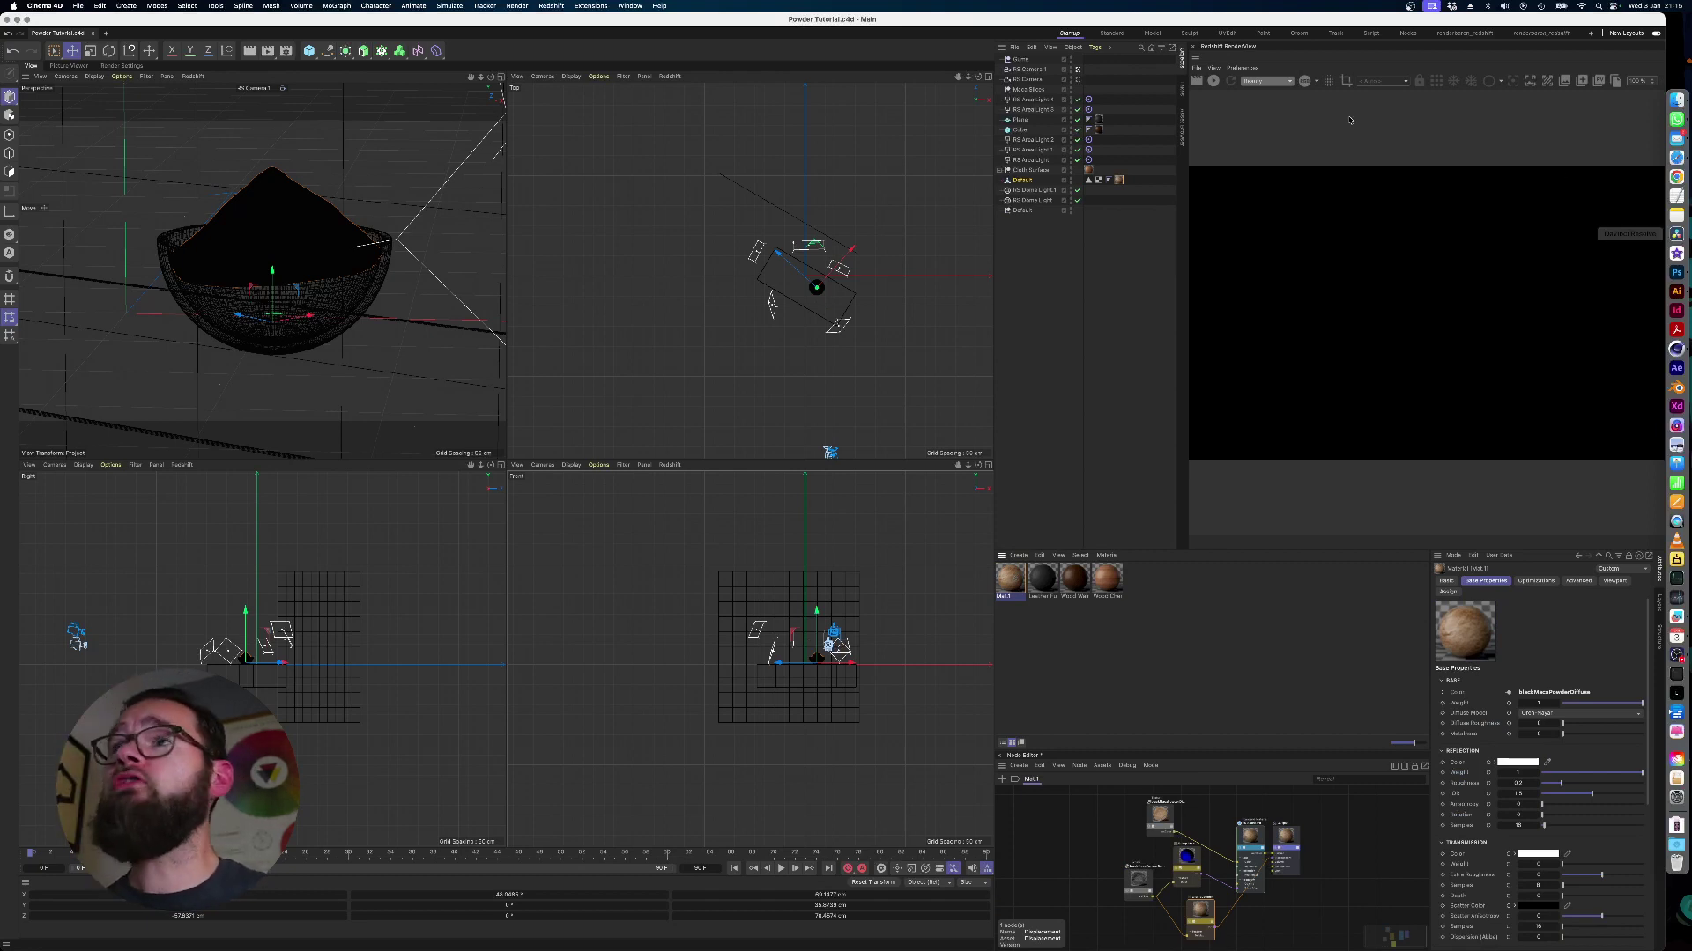
pyautogui.click(1215, 81)
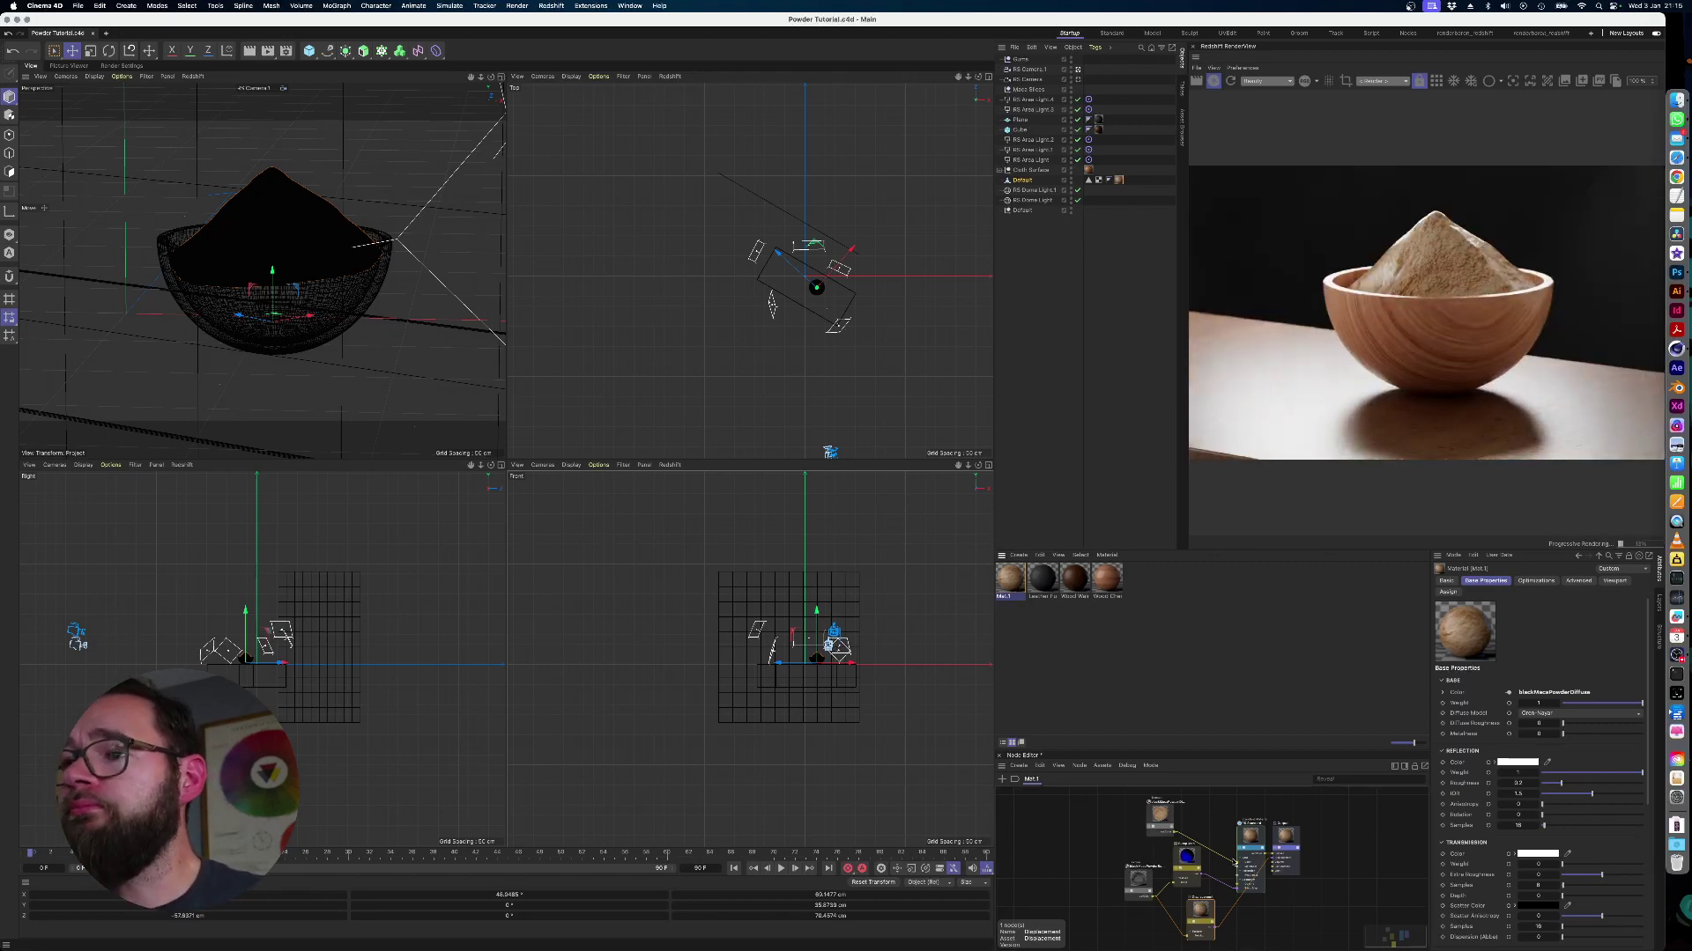
# Raise the Bump Map node's Height Scale strongly to intensify the powder's surface relief
pyautogui.click(1185, 857)
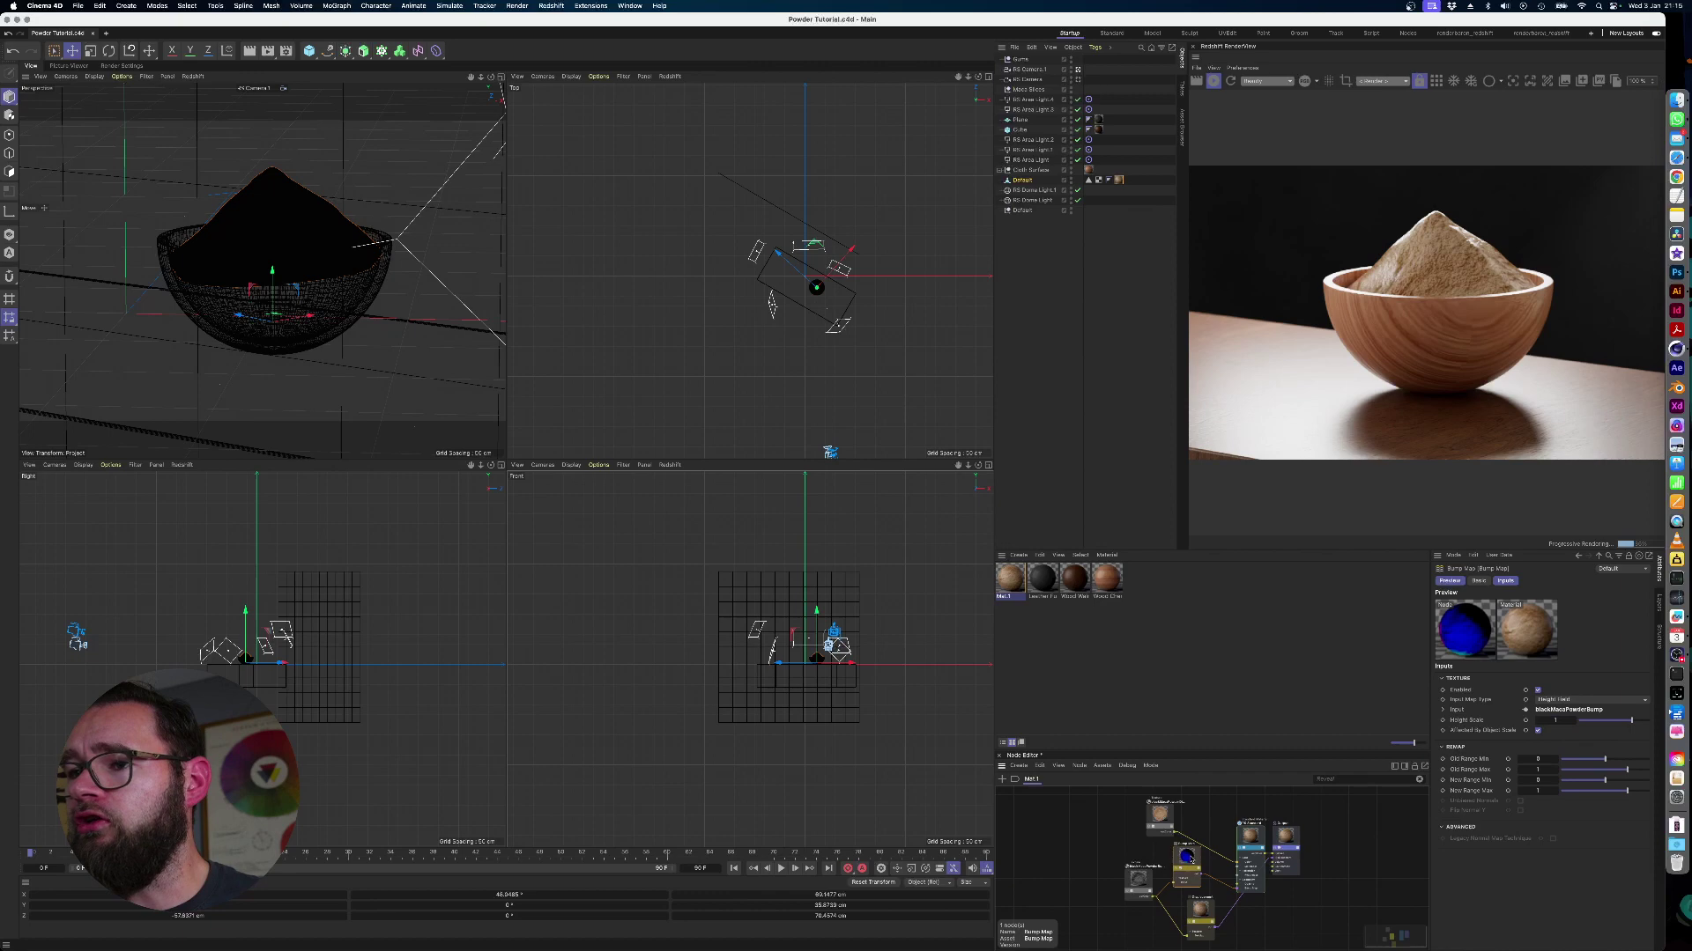
pyautogui.click(1556, 719)
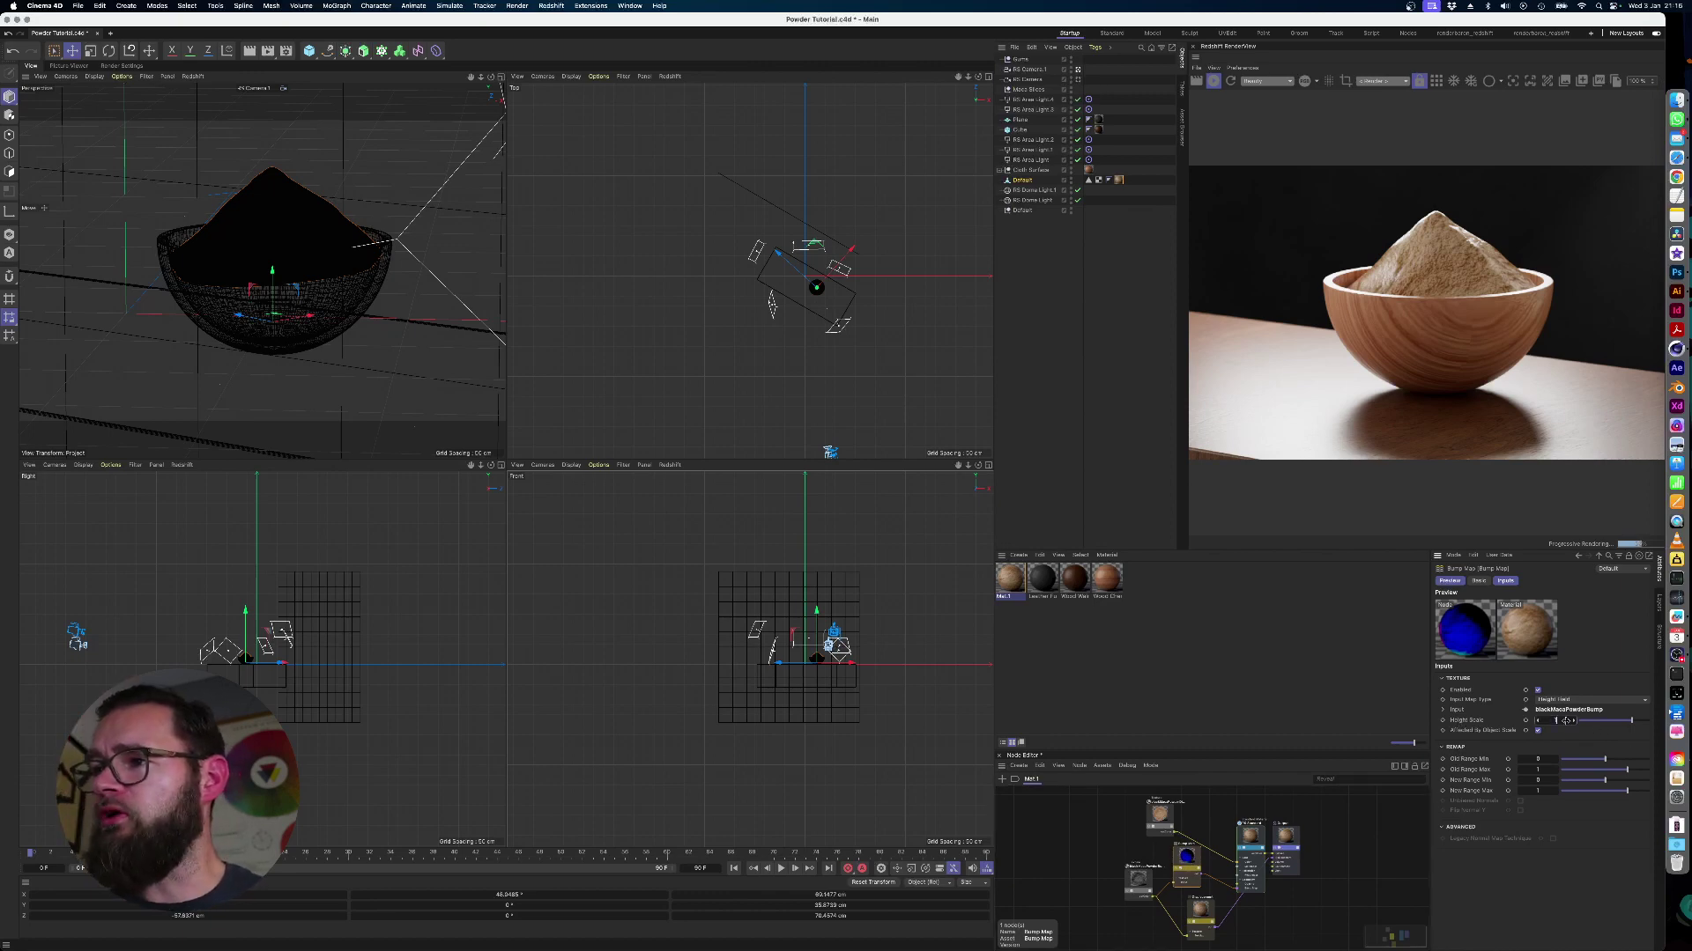
pyautogui.moveTo(1566, 720); pyautogui.dragTo(1563, 631)
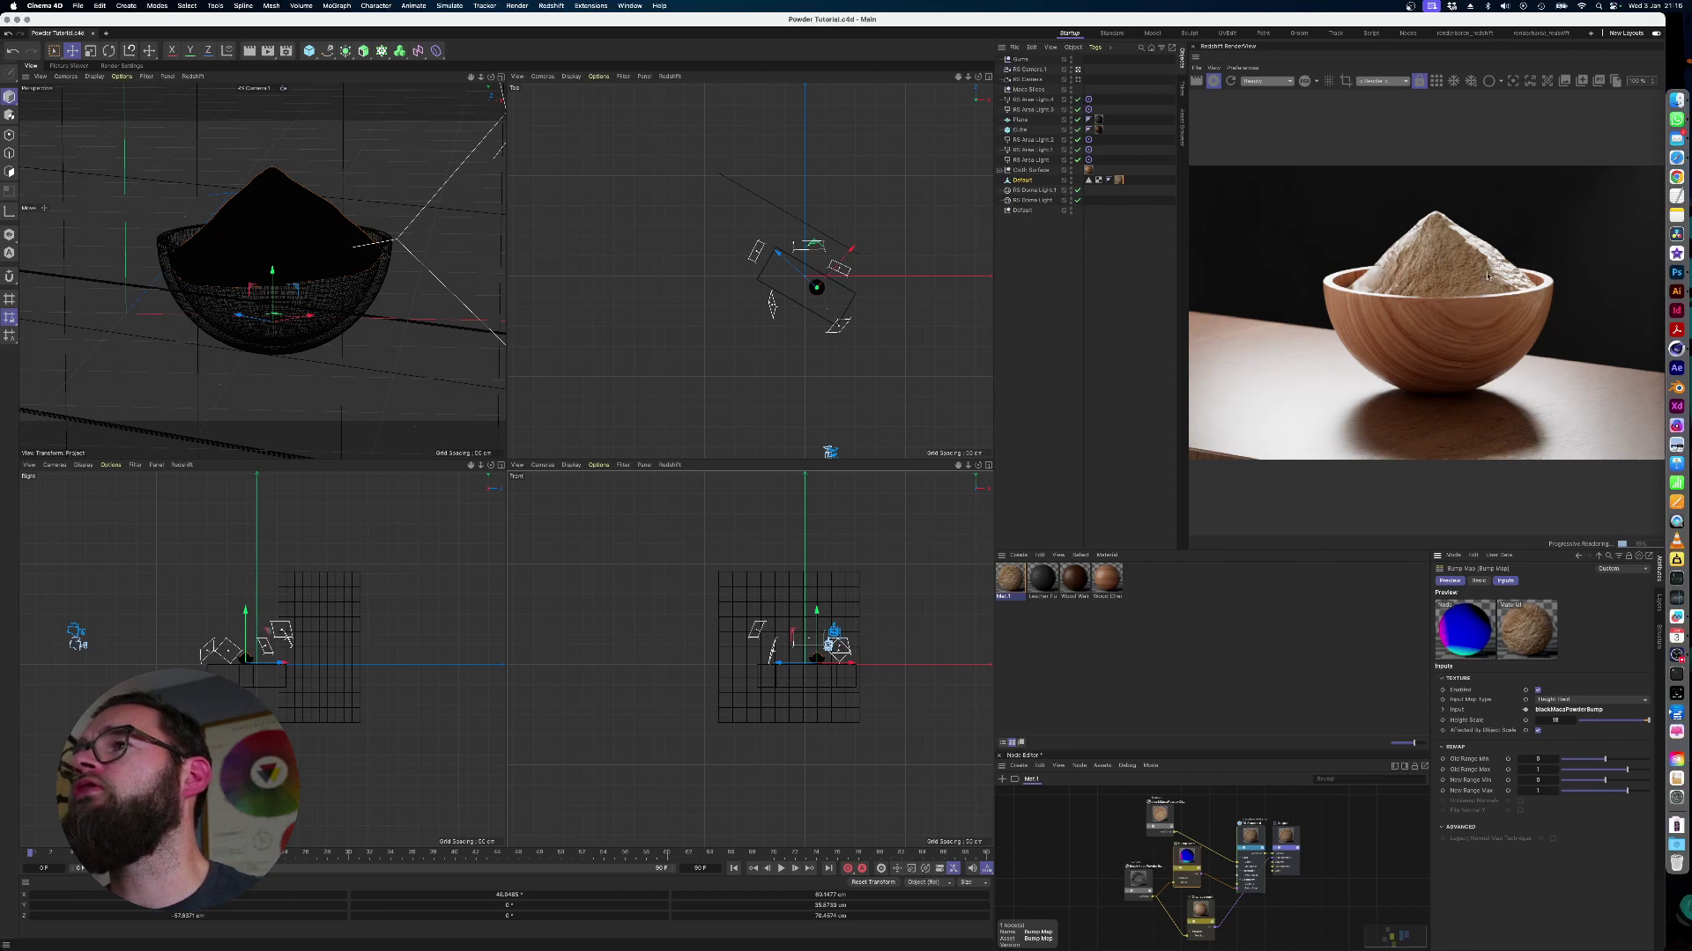
# Set the powder material's reflection roughness to about 0.65
pyautogui.click(1013, 577)
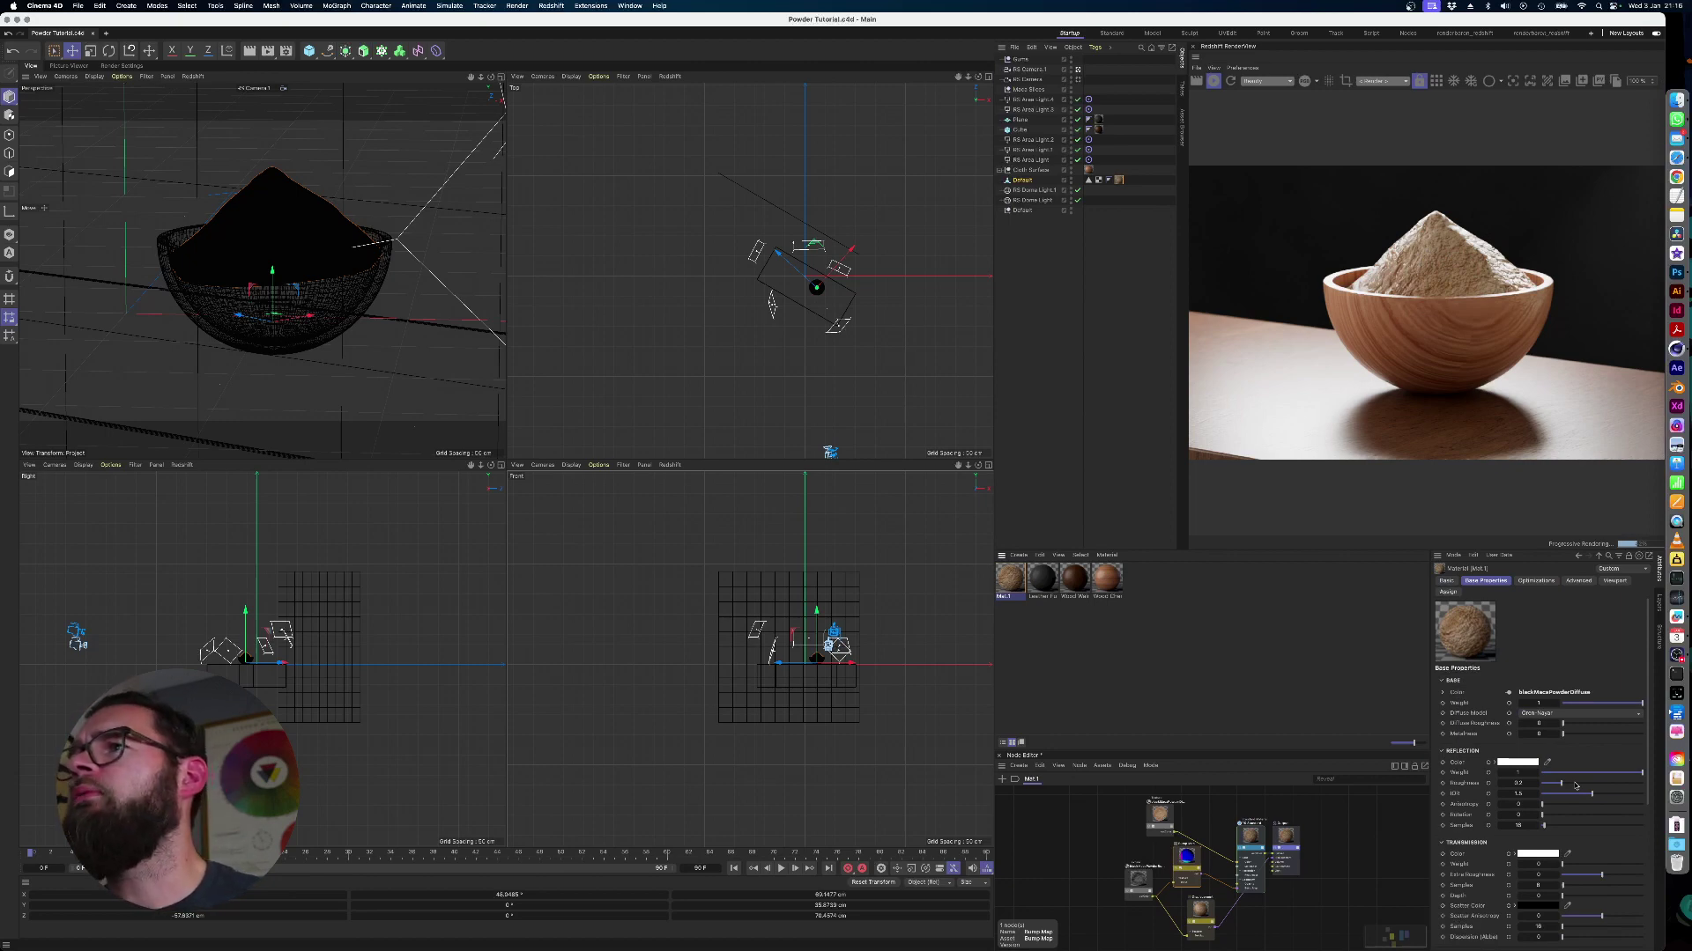
pyautogui.click(1600, 784)
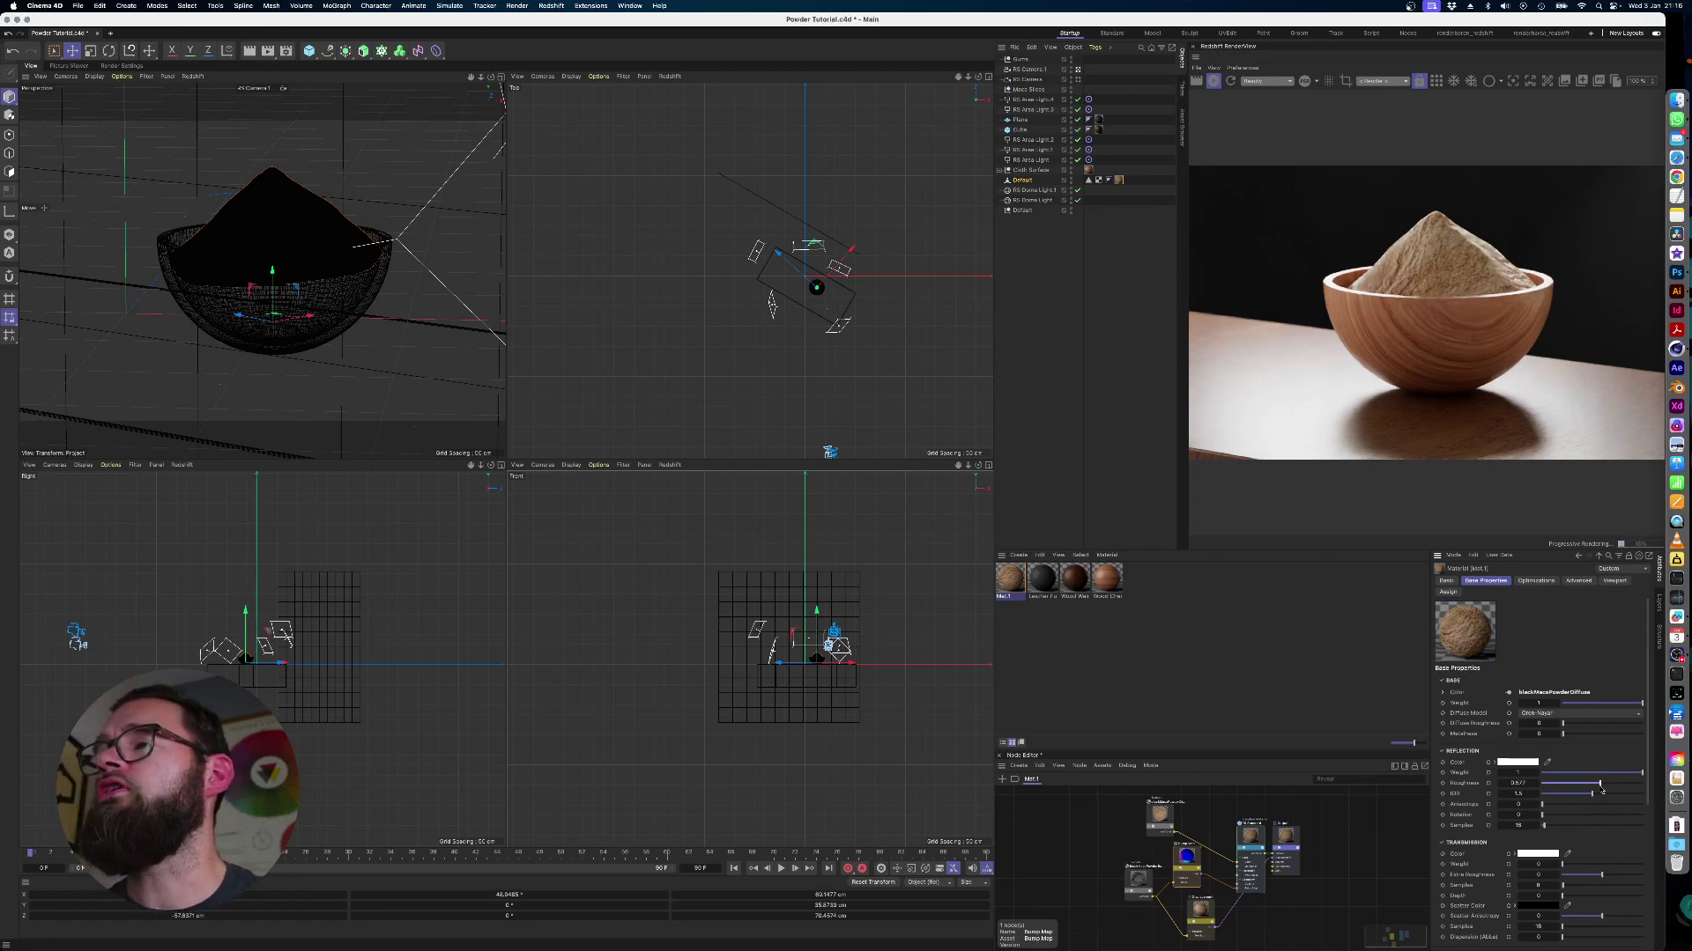
pyautogui.moveTo(1601, 784); pyautogui.dragTo(1608, 784)
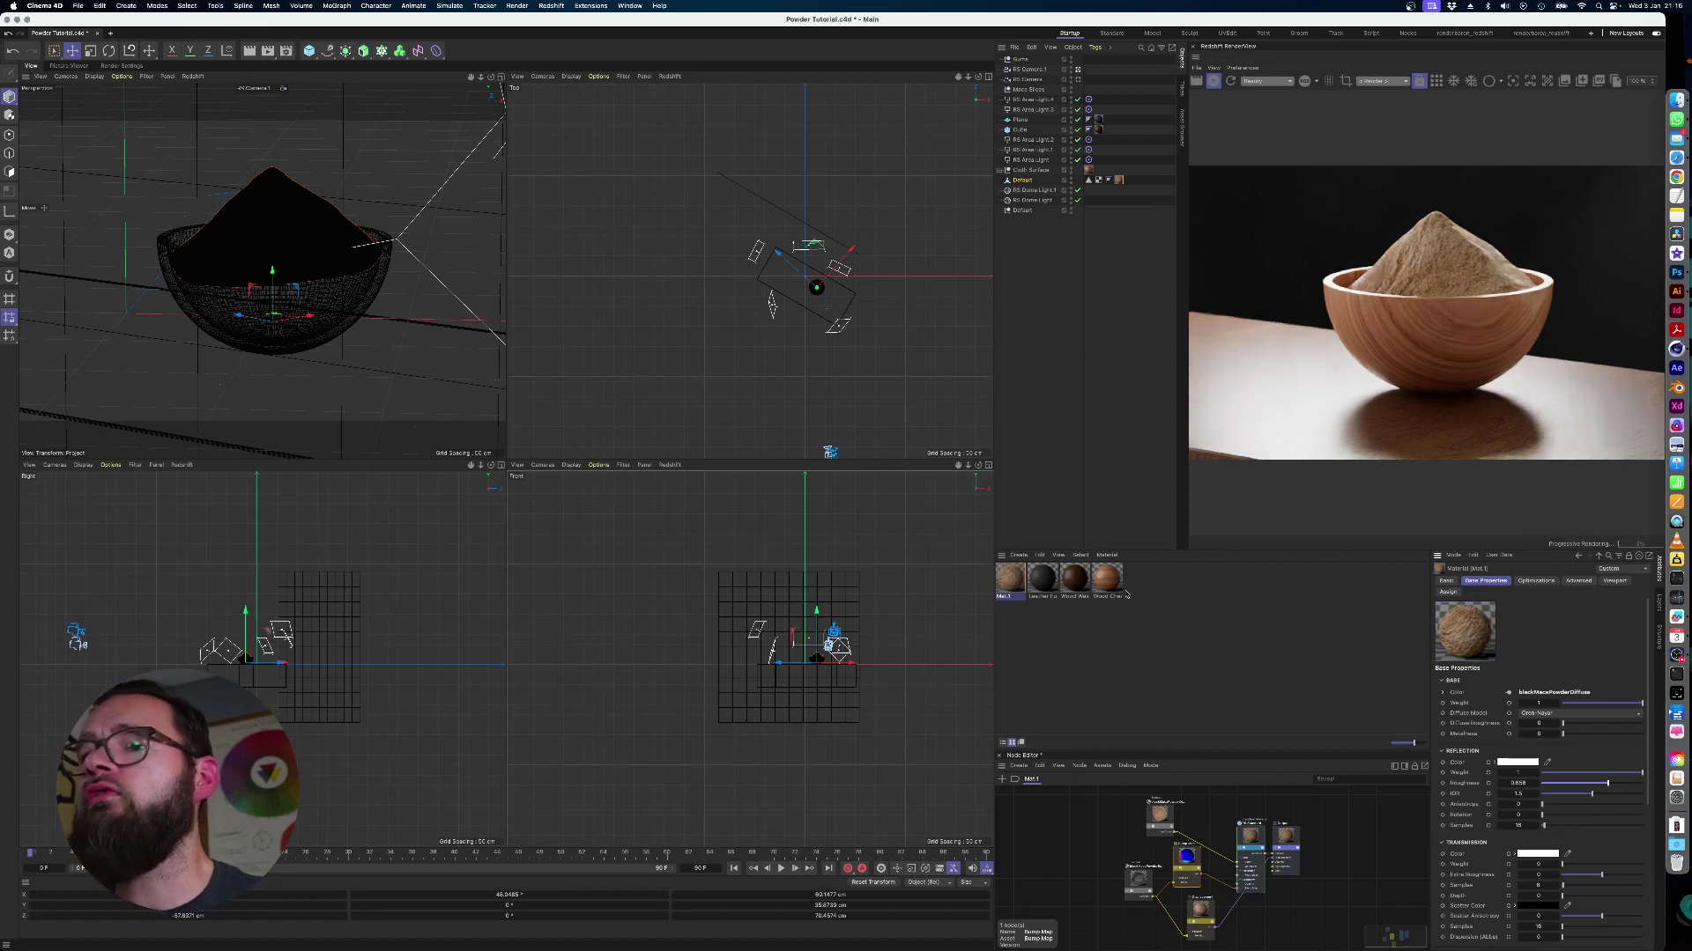
# Show the Displacement node's settings and add an RS Object render tag to the Default mound object
pyautogui.click(1138, 880)
pyautogui.click(1198, 910)
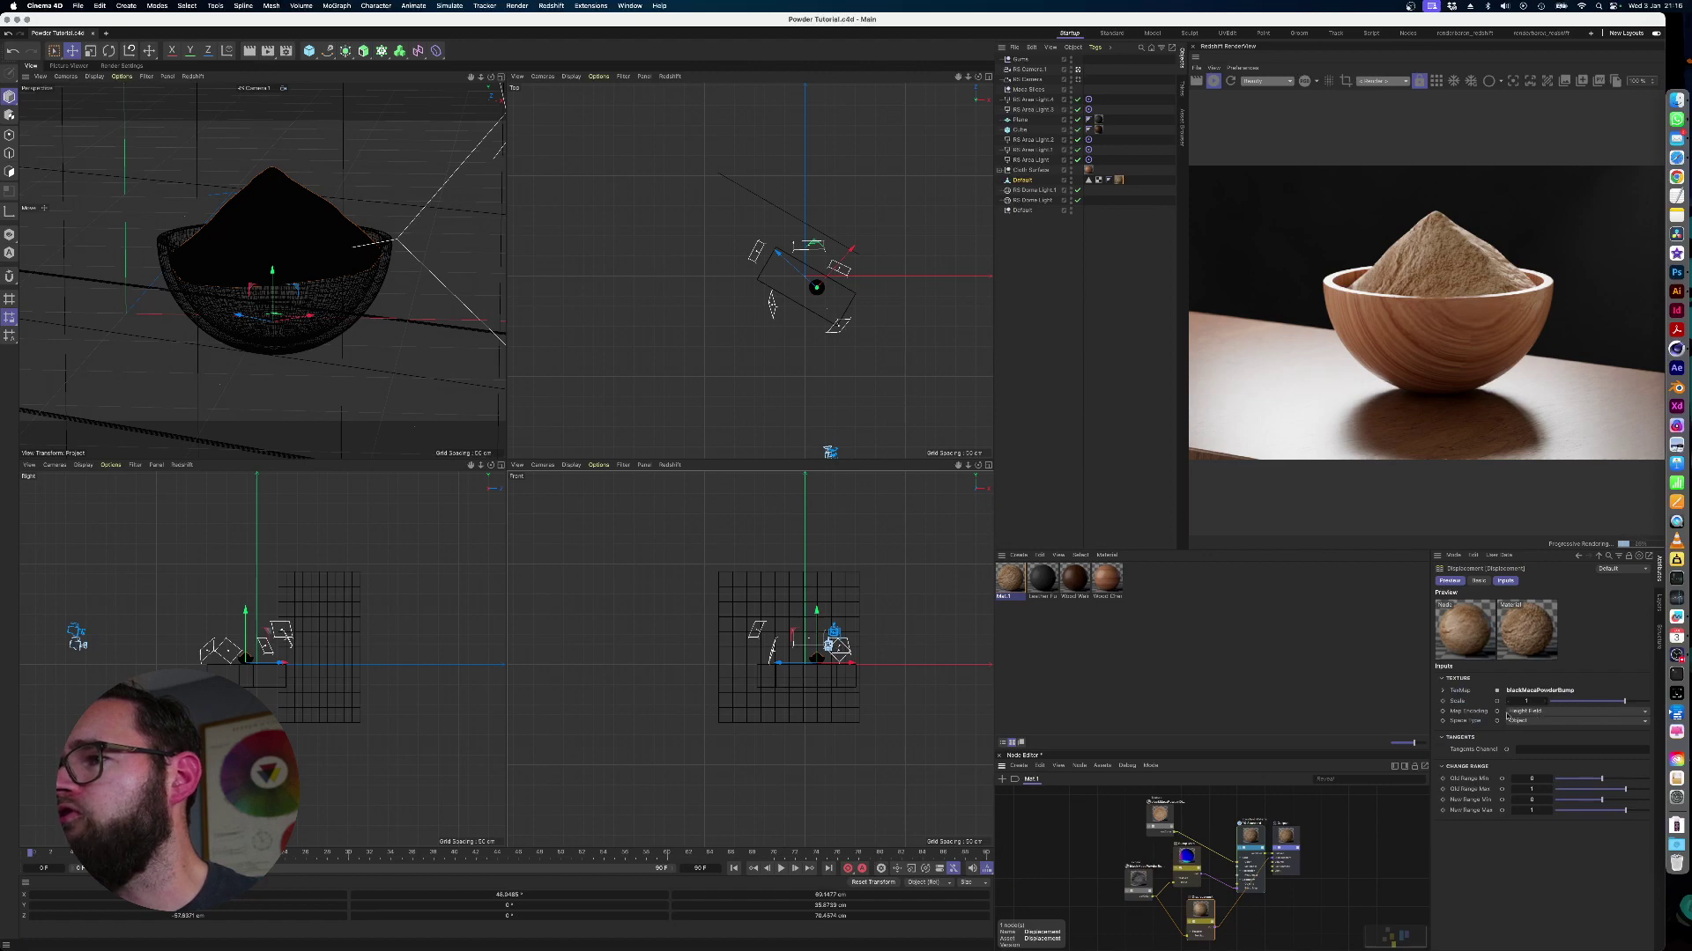
pyautogui.rightClick(1023, 180)
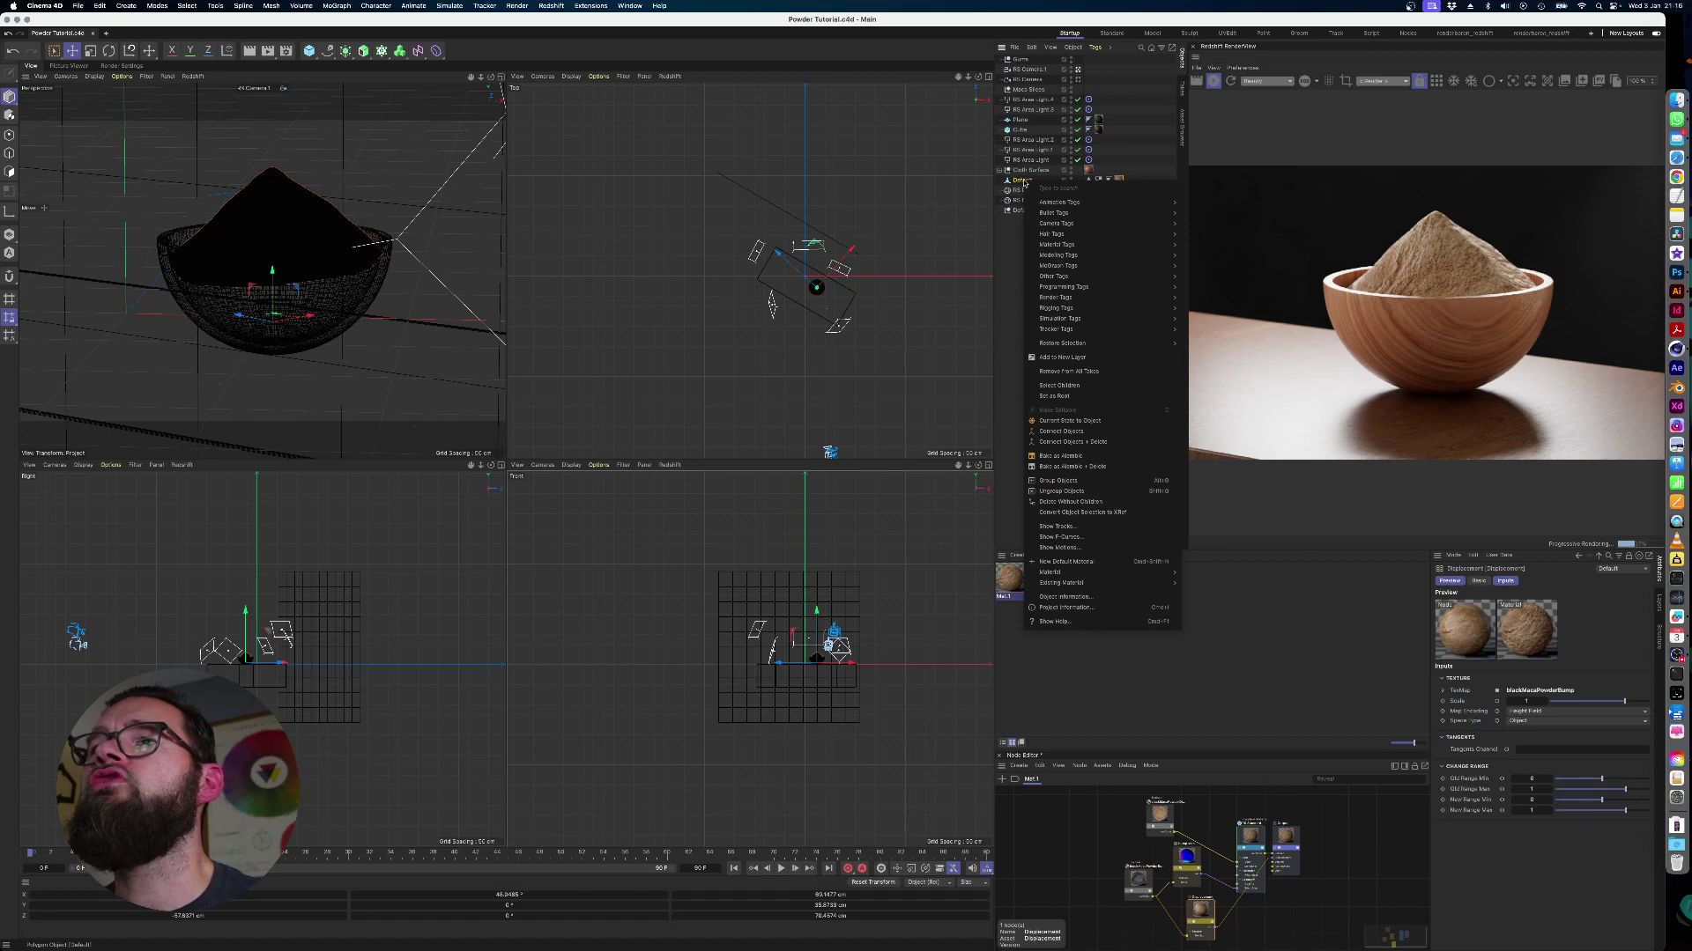
pyautogui.rightClick(1022, 181)
pyautogui.rightClick(1020, 180)
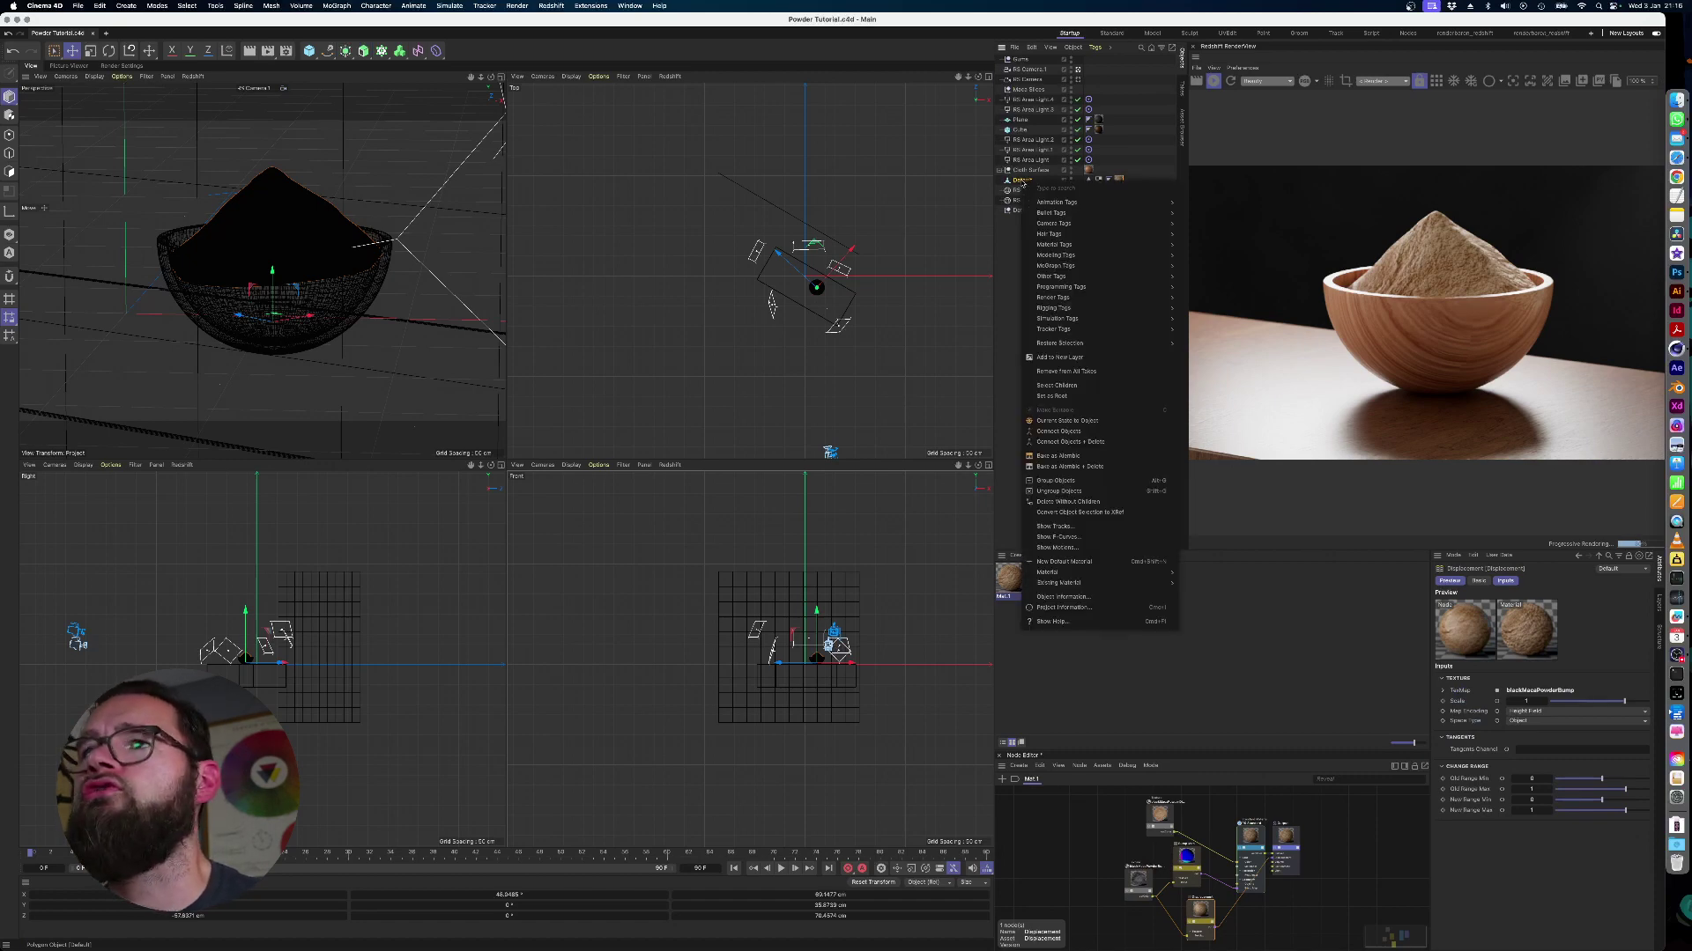
pyautogui.moveTo(1102, 310)
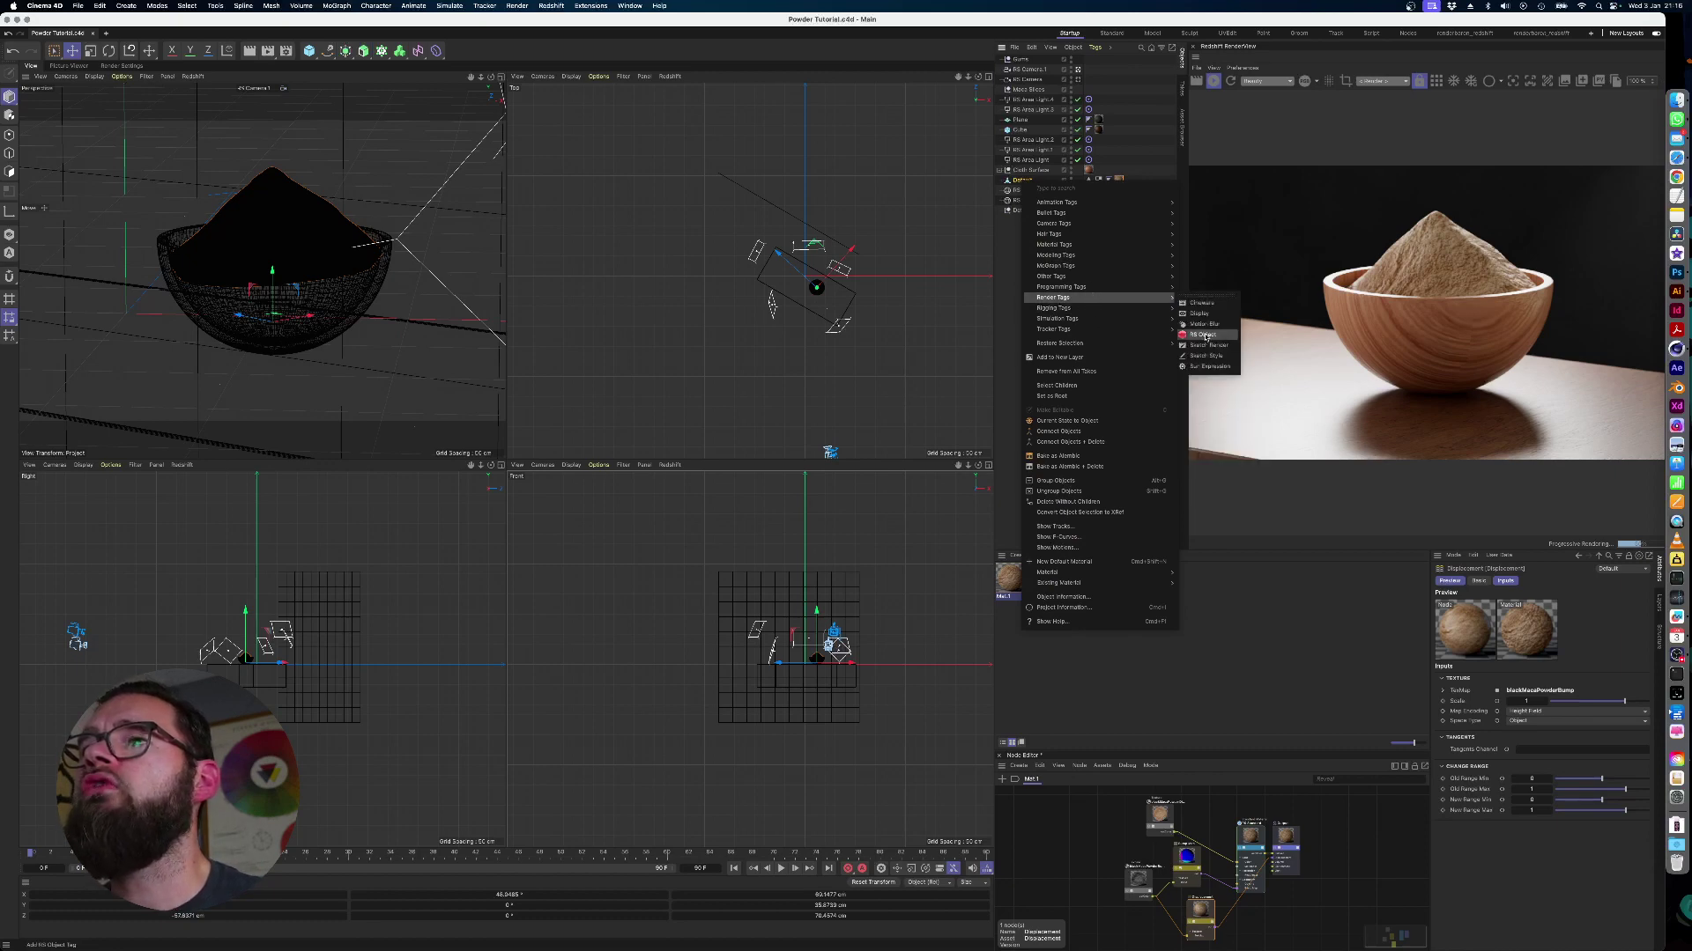
pyautogui.click(1204, 335)
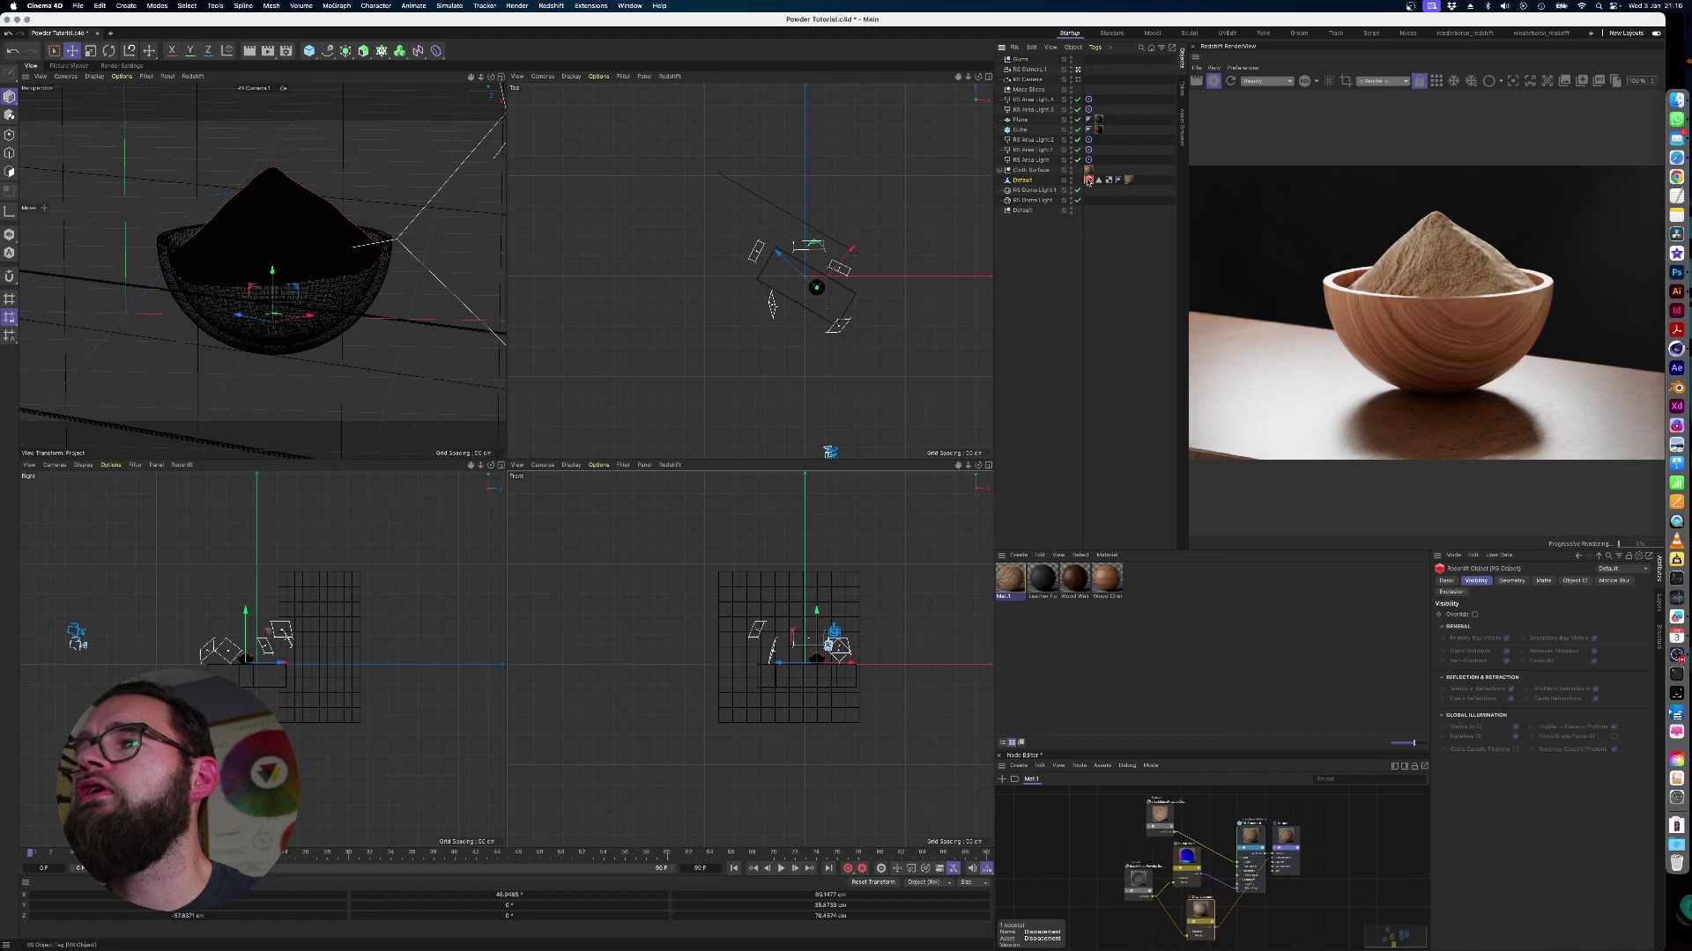
# Override the geometry settings in the mound's RS Object tag and enable displacement
pyautogui.click(1511, 581)
pyautogui.click(1474, 615)
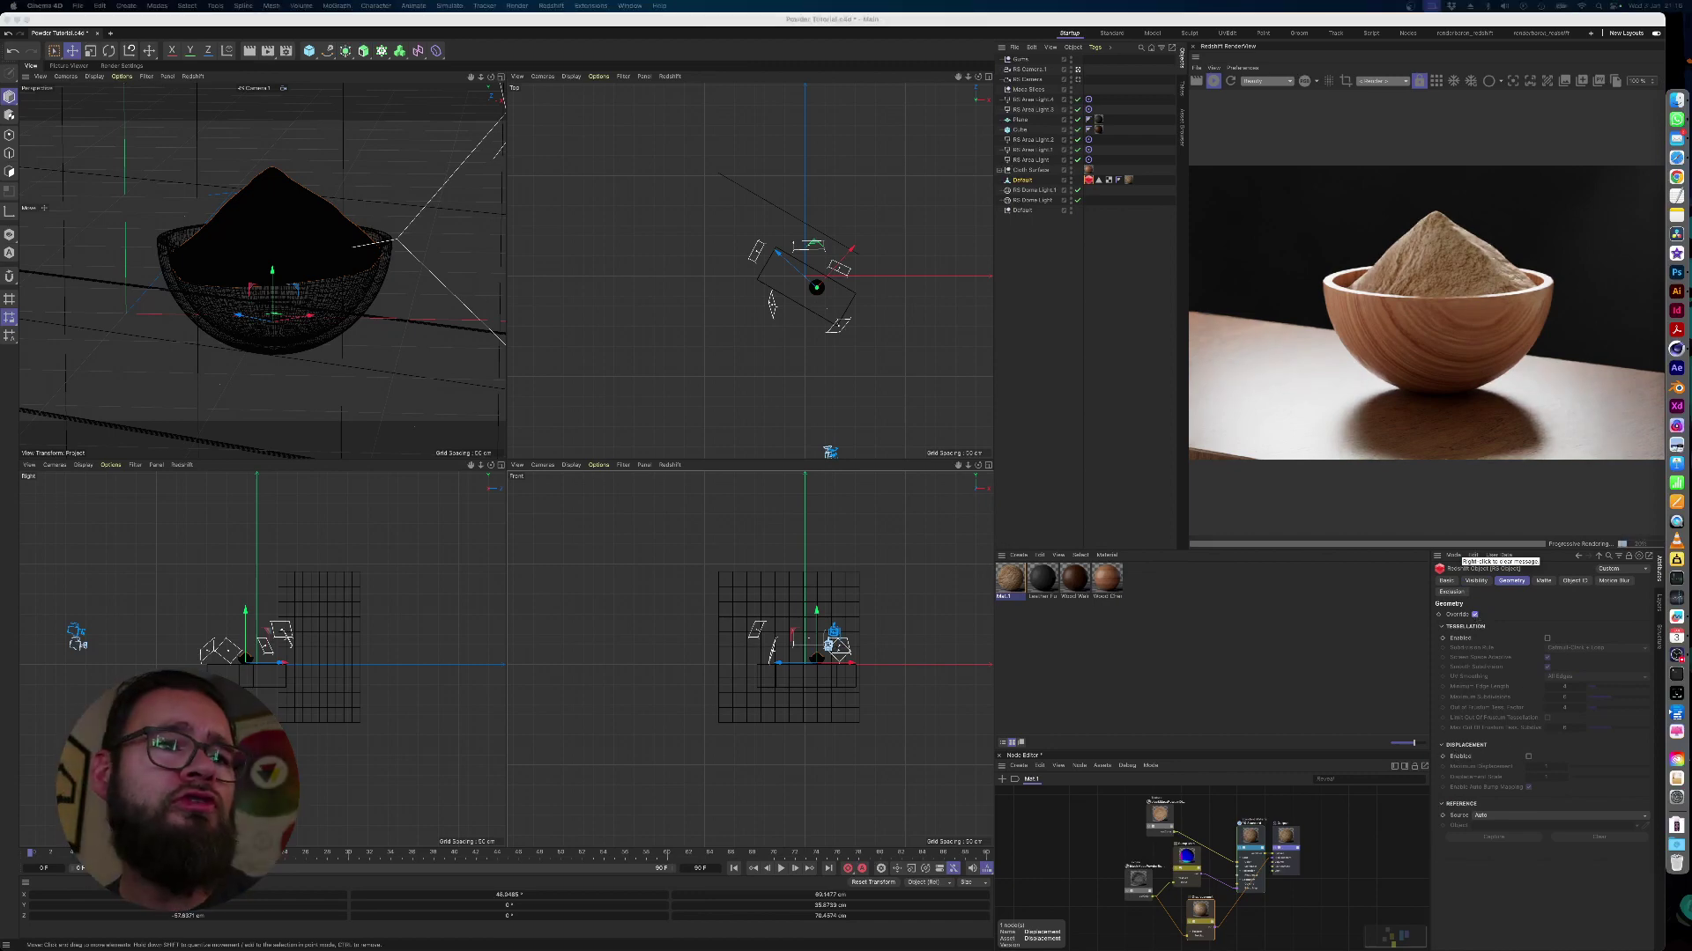
pyautogui.click(1528, 757)
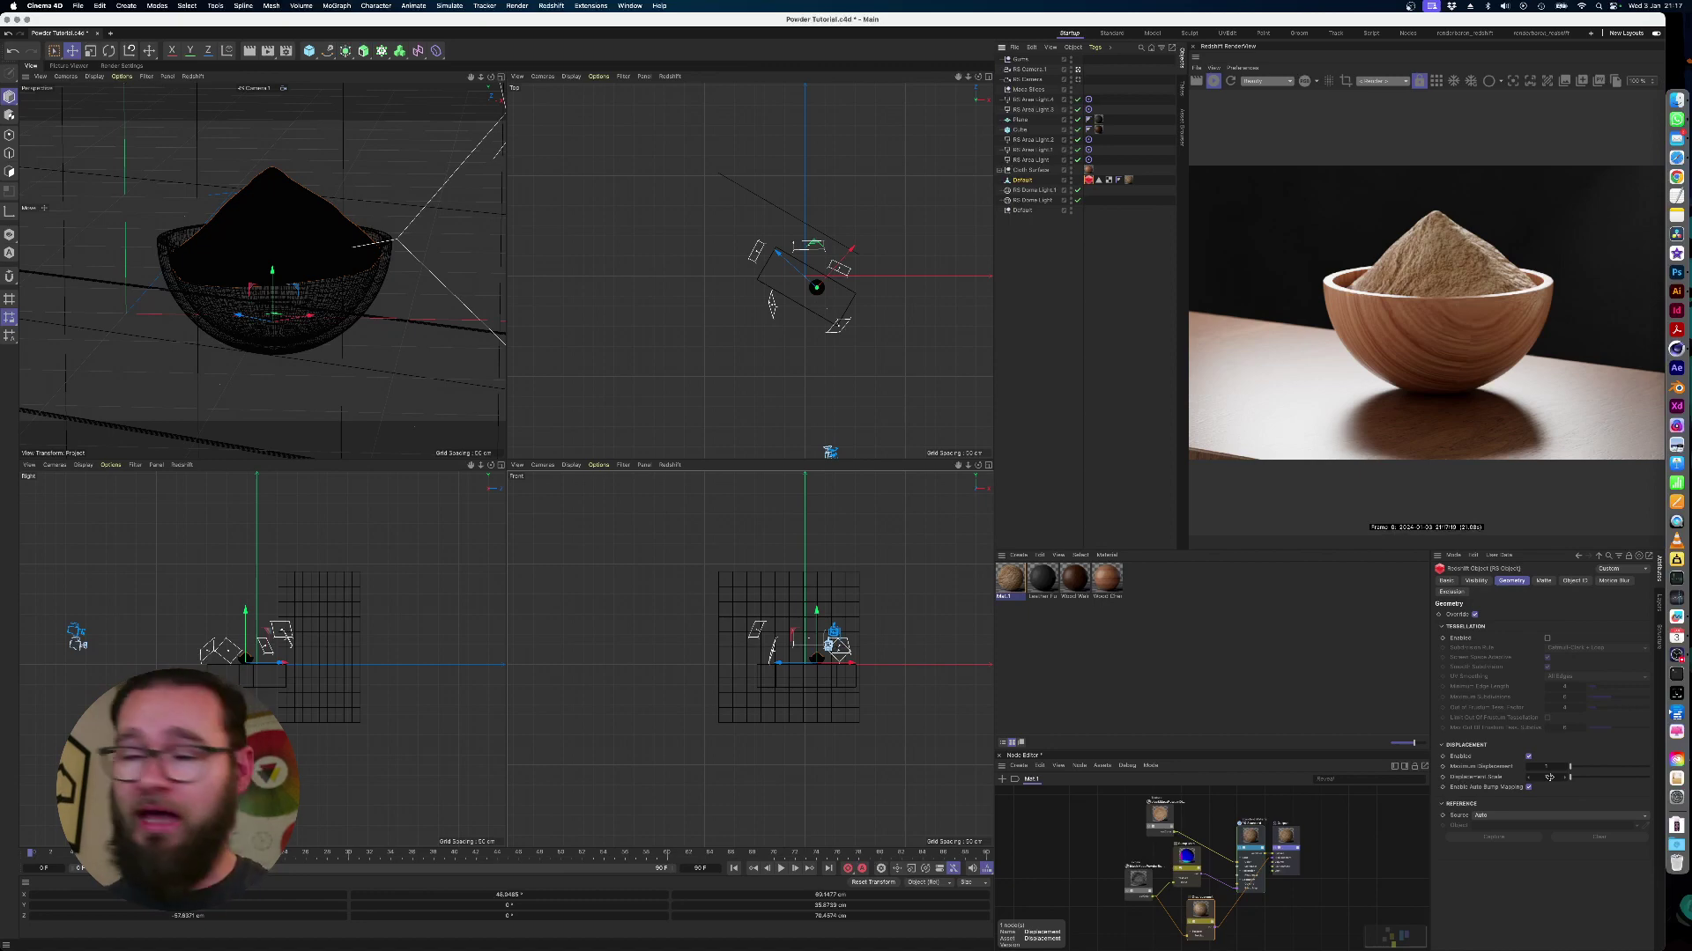
# Tune the mound's Maximum Displacement and Displacement Scale, exaggerating both first and then reducing them to a subtle, fine powder relief
pyautogui.moveTo(1549, 777); pyautogui.dragTo(1620, 773)
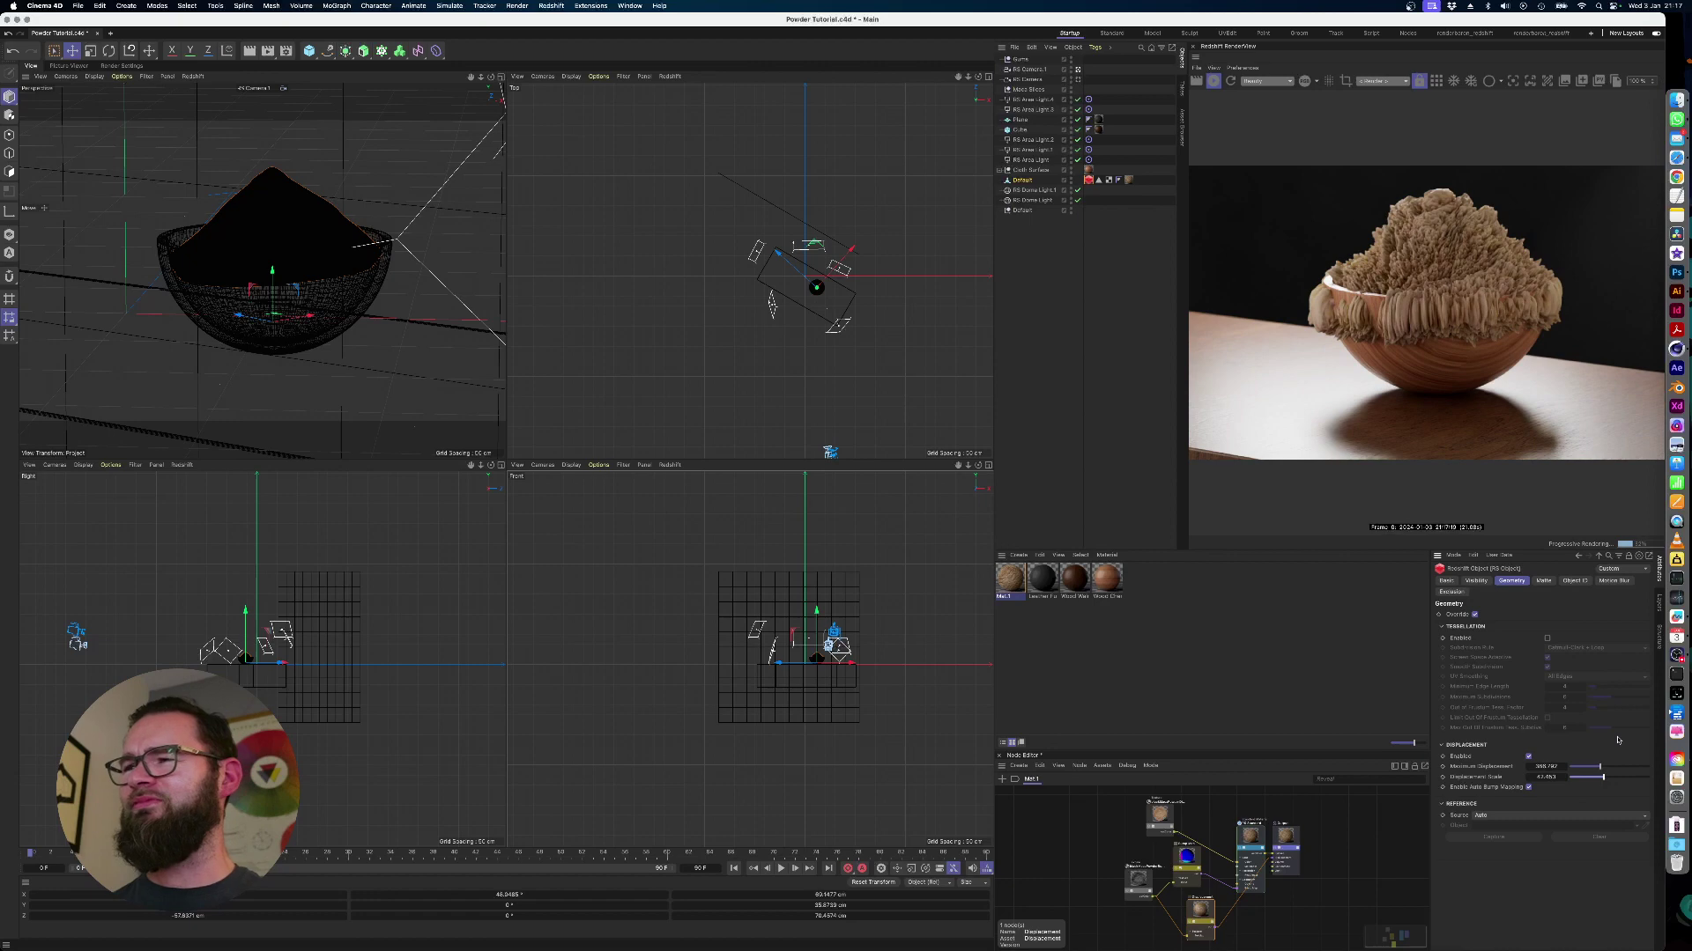
pyautogui.moveTo(1590, 767); pyautogui.dragTo(1583, 777)
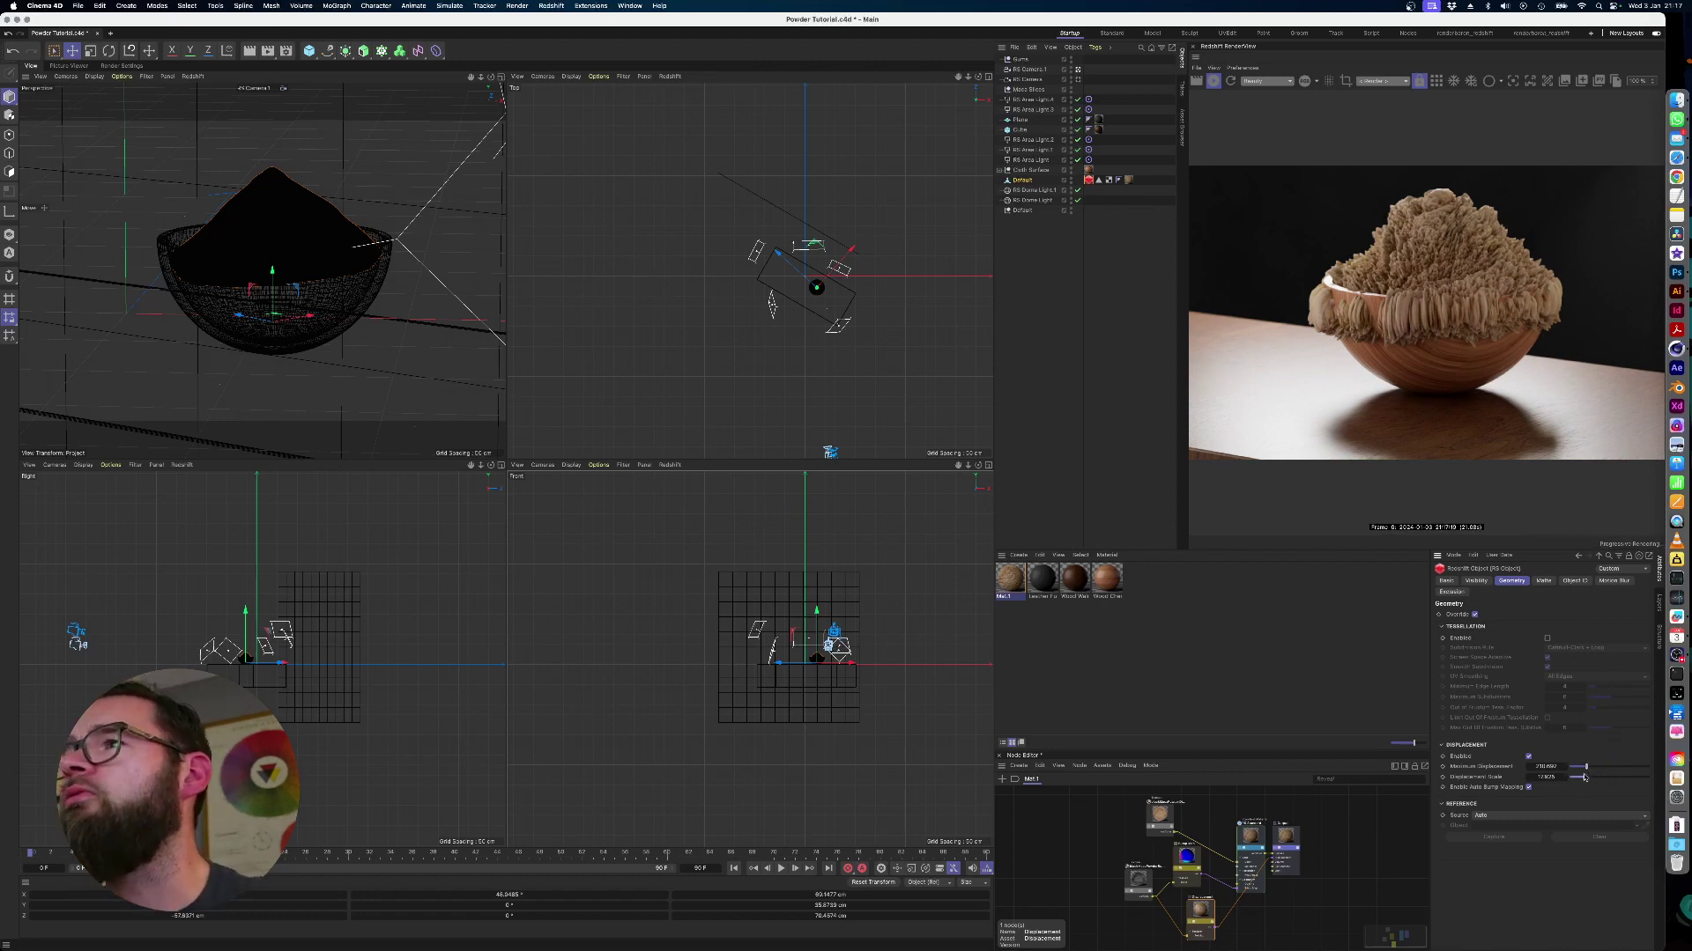
pyautogui.moveTo(1583, 767); pyautogui.dragTo(1578, 767)
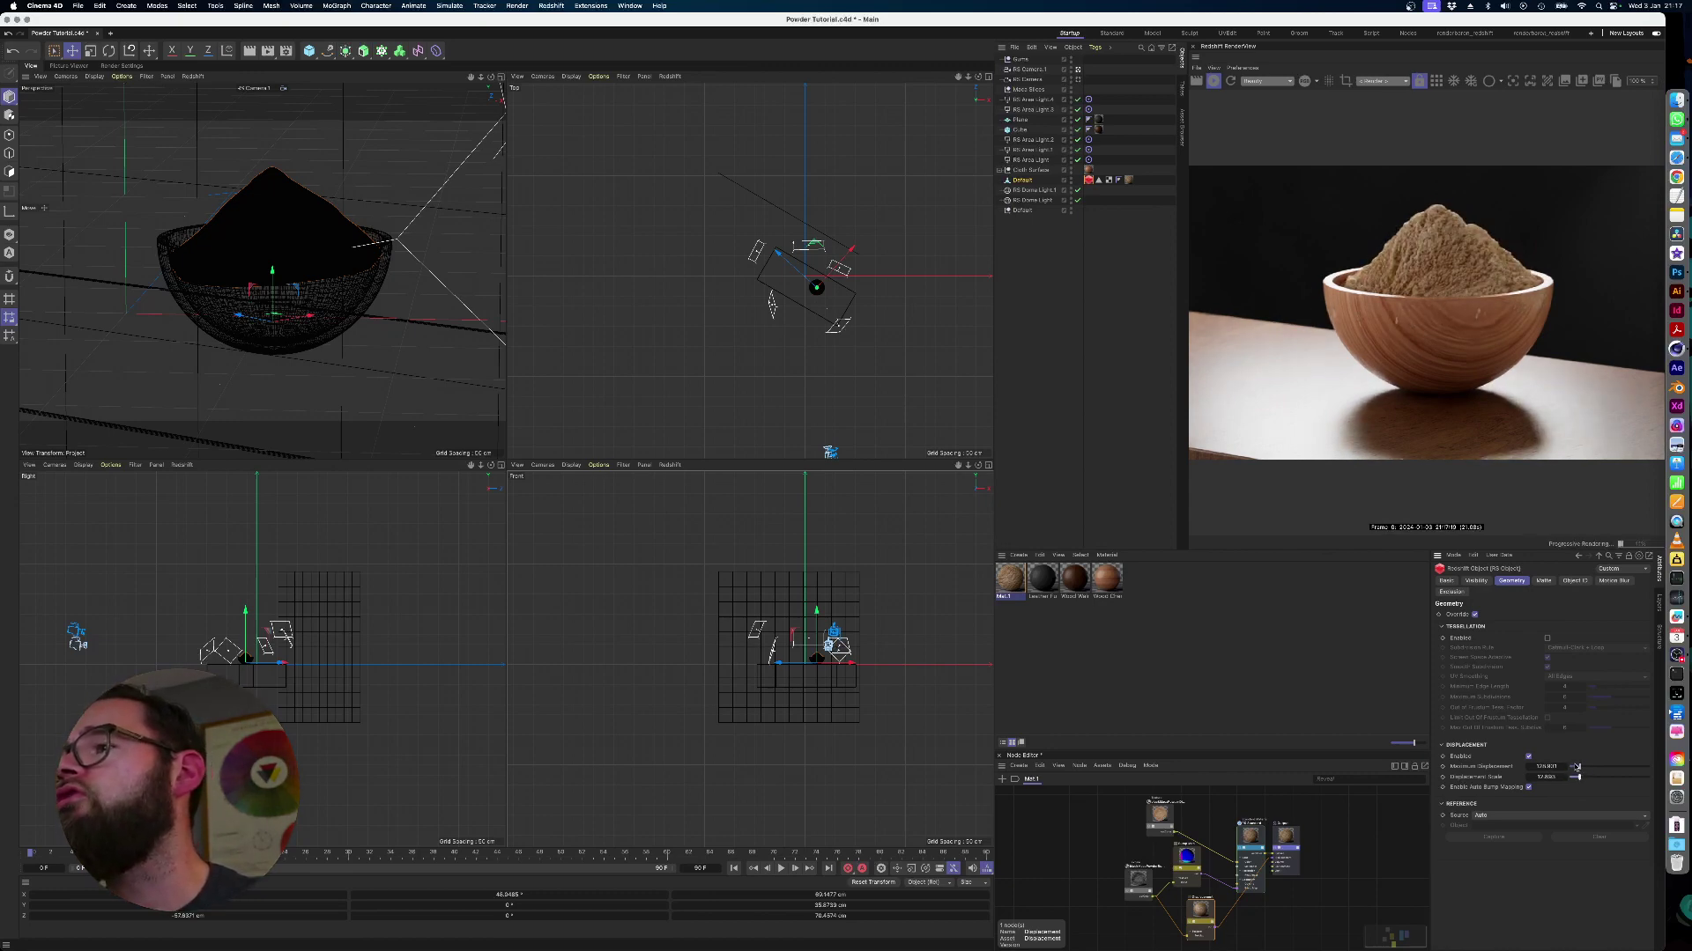
pyautogui.moveTo(1577, 767); pyautogui.dragTo(1573, 767)
pyautogui.moveTo(1578, 777); pyautogui.dragTo(1573, 778)
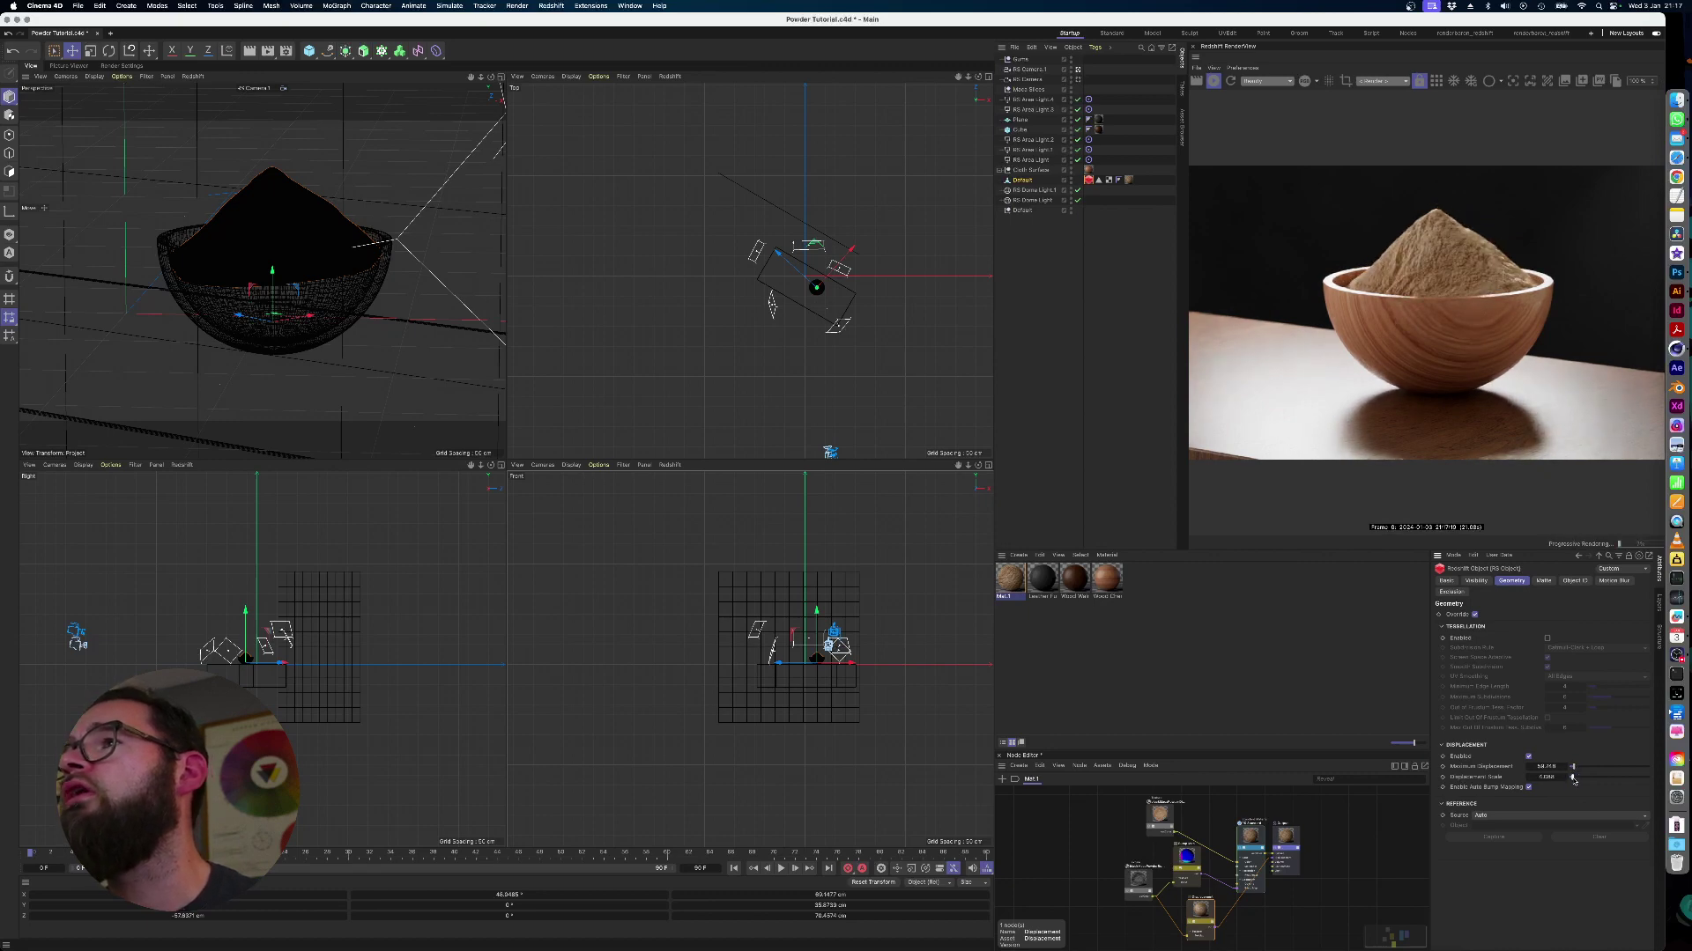
pyautogui.moveTo(1573, 768); pyautogui.dragTo(1577, 778)
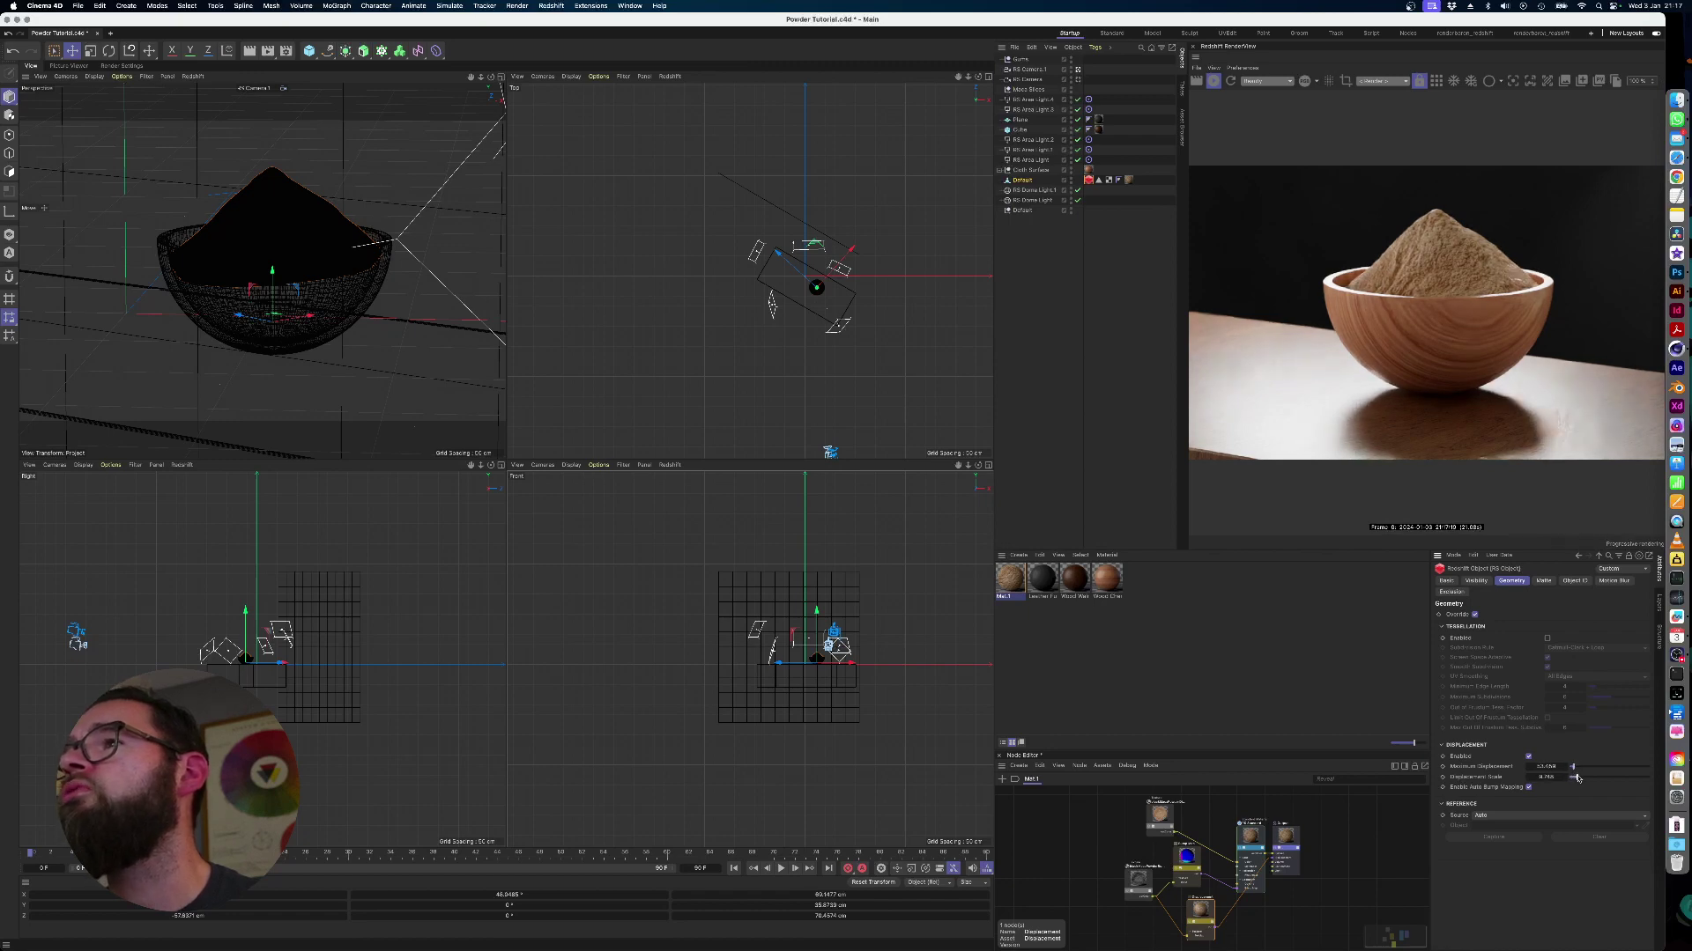